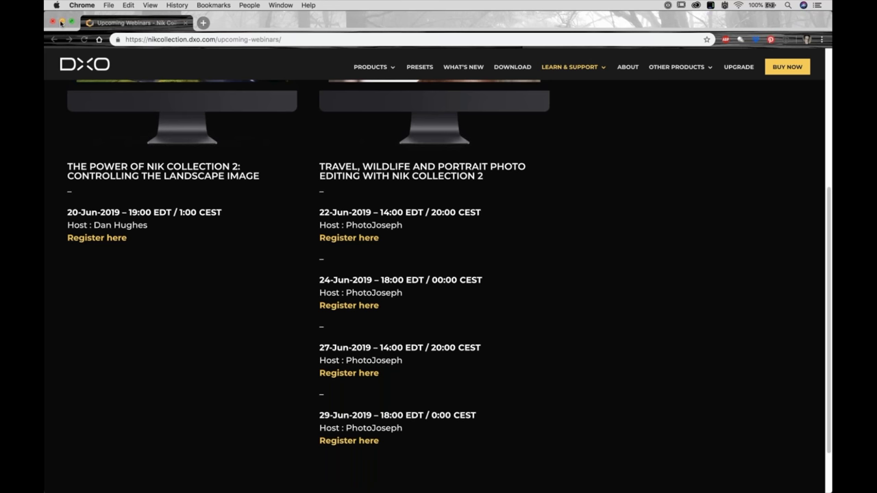
# - Minimize the browser window showing the upcoming webinars and switch to Photoshop with the Arches infrared image open
pyautogui.click(61, 23)
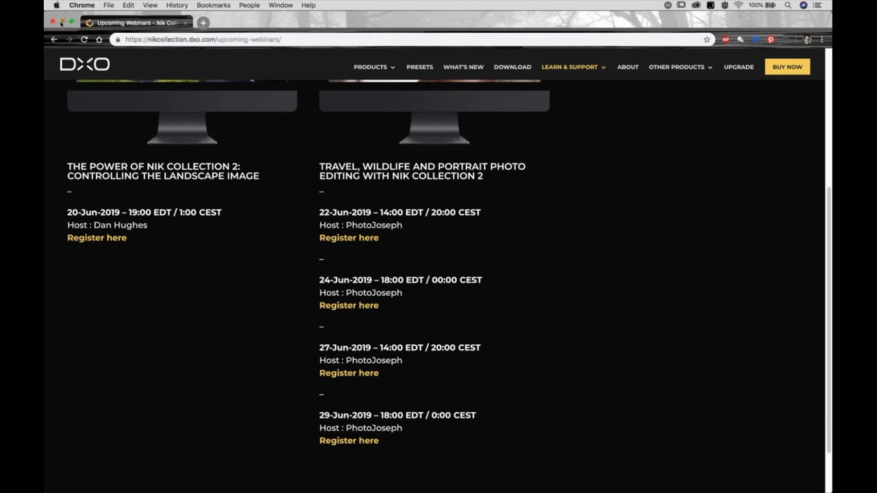
pyautogui.click(61, 23)
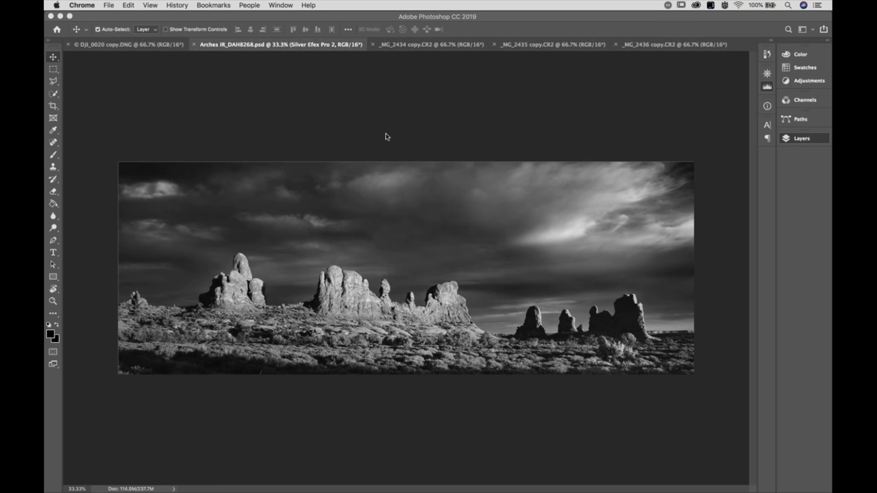
pyautogui.click(446, 140)
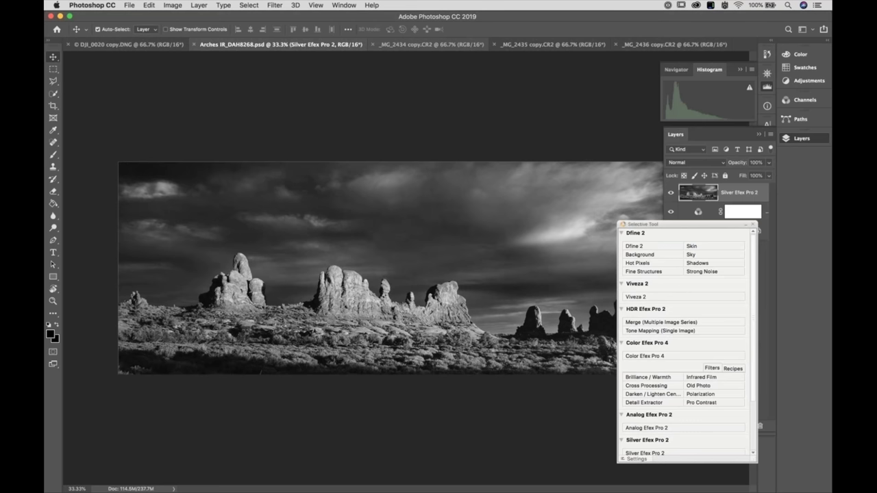
# - Collapse every expanded plugin group in the Nik Selective Tool, from Dfine 2 through Sharpener Pro 3
pyautogui.click(636, 236)
pyautogui.click(636, 242)
pyautogui.click(644, 250)
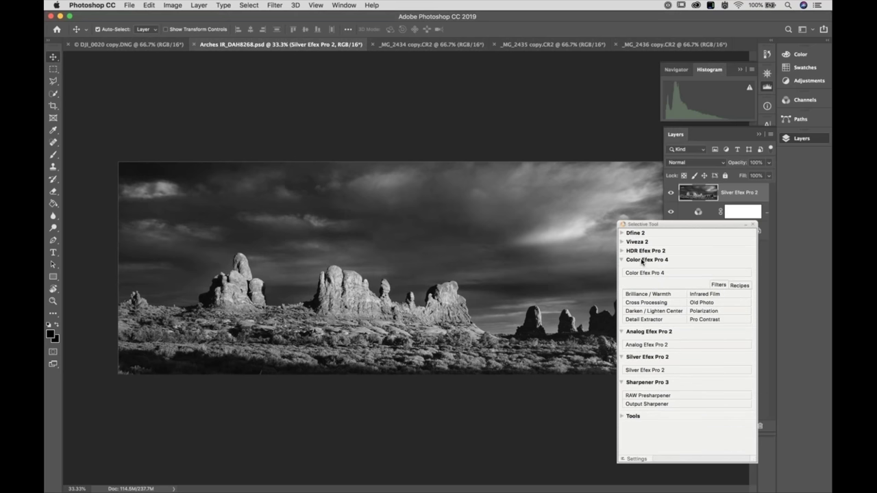
pyautogui.click(642, 260)
pyautogui.click(644, 269)
pyautogui.click(644, 278)
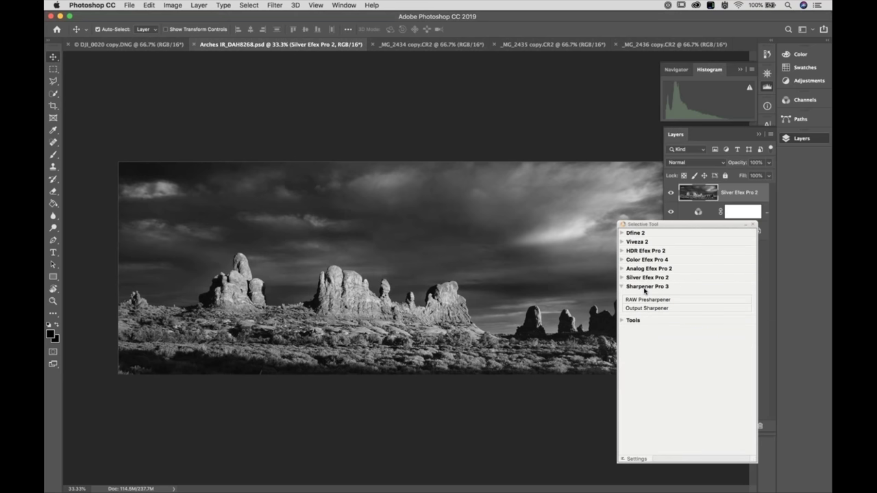
pyautogui.click(645, 288)
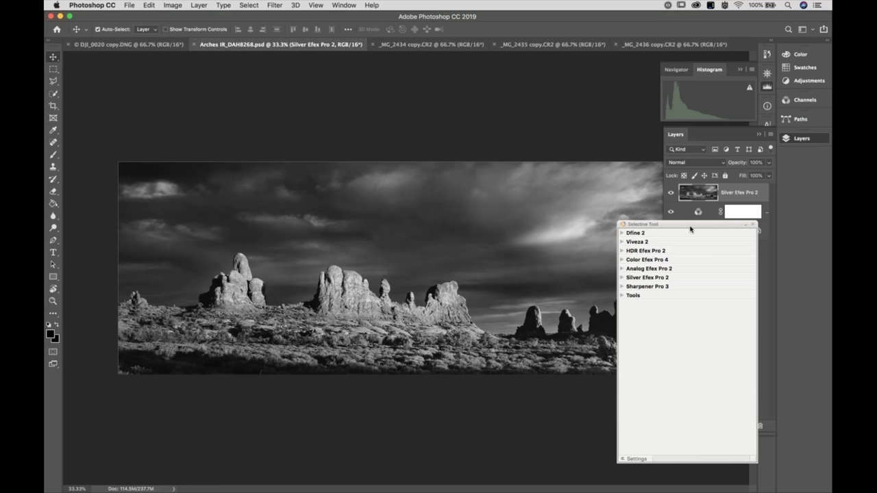
# - Move the Selective Tool away from the layer list and undock the Layers panel as a floating window
pyautogui.moveTo(692, 225); pyautogui.dragTo(611, 423)
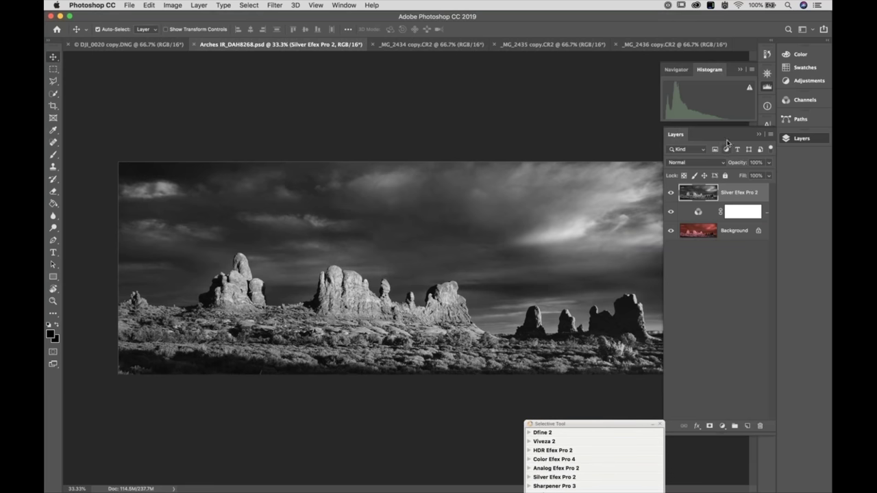
pyautogui.moveTo(724, 135); pyautogui.dragTo(764, 148)
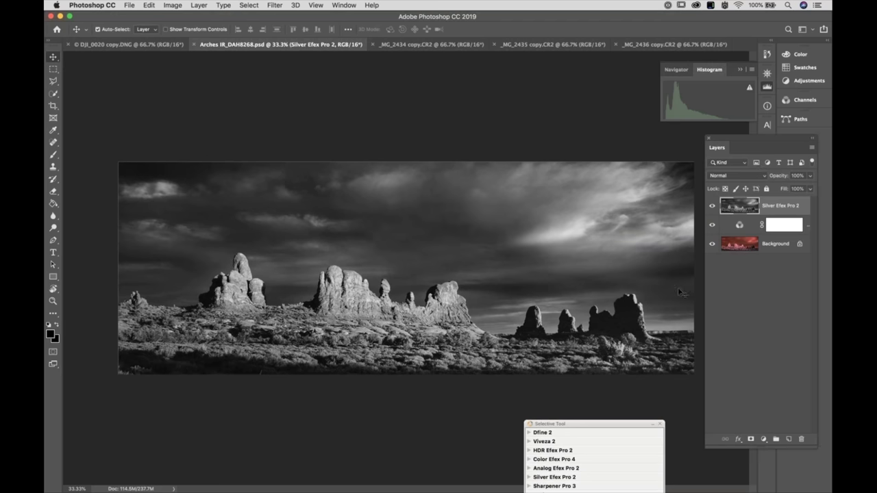
# - Compare the infrared Background, the Channel Mixer color swap and the Silver Efex Pro 2 conversion by toggling layer visibility
pyautogui.click(712, 206)
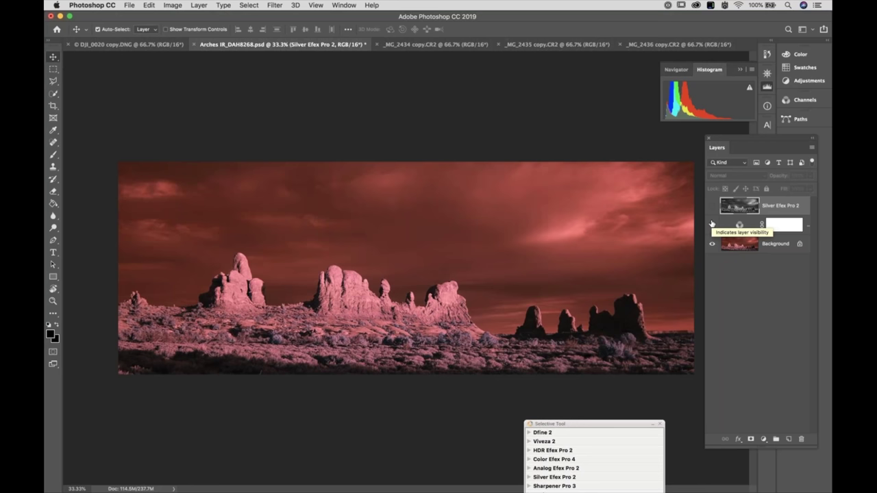
pyautogui.click(771, 254)
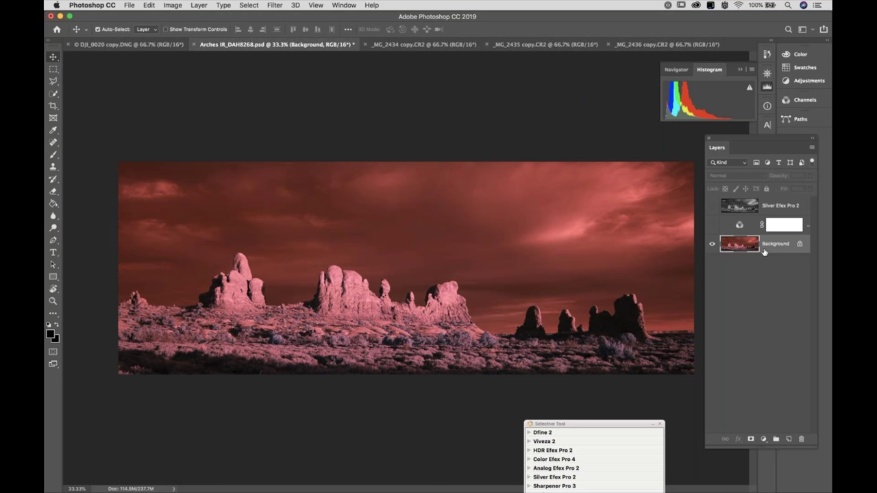
pyautogui.click(713, 226)
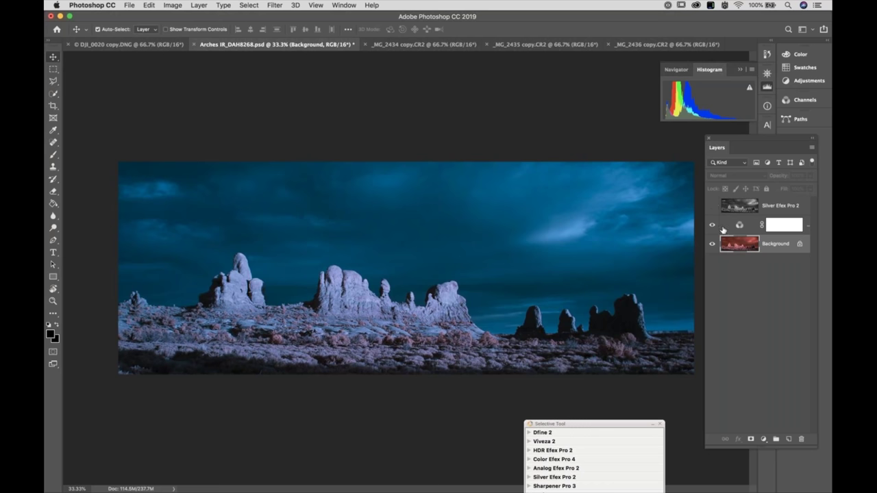
pyautogui.click(712, 206)
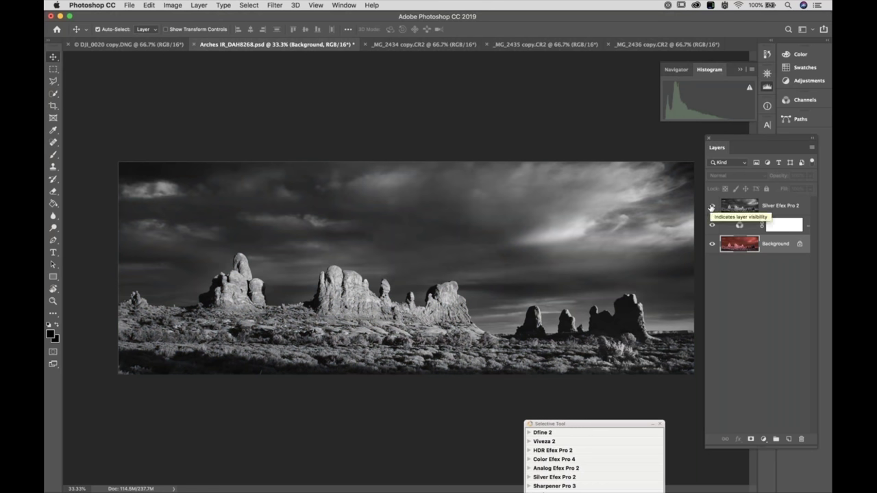
# - Delete the Silver Efex Pro 2 layer and make the Channel Mixer adjustment layer active
pyautogui.moveTo(786, 209); pyautogui.dragTo(801, 439)
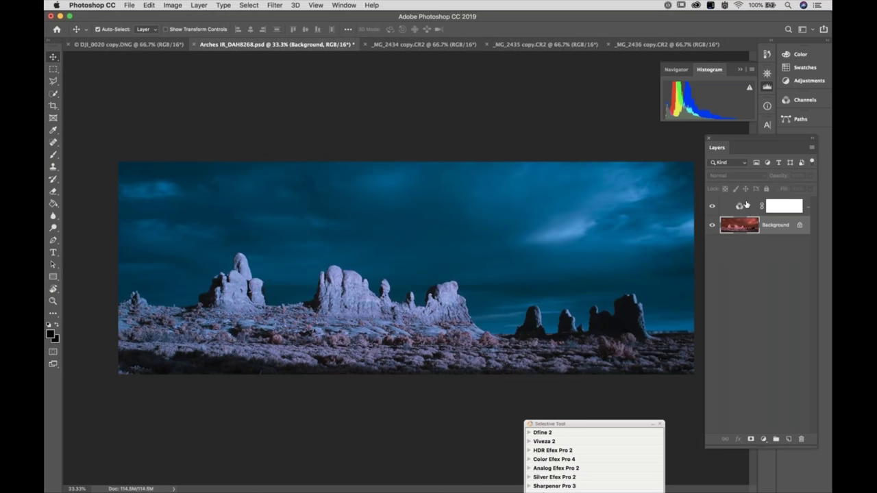
pyautogui.click(743, 205)
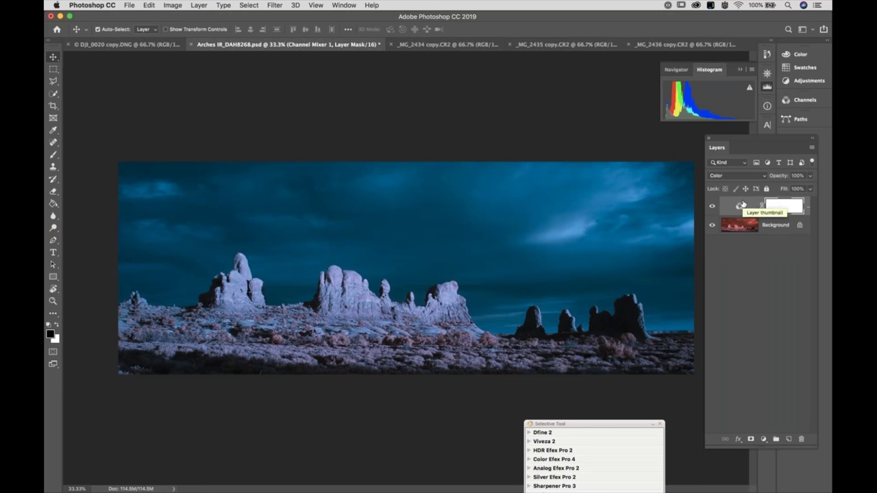
# - Reposition the Selective Tool below the layers, launch Silver Efex Pro 2 on the image and enlarge its window to fill the screen
pyautogui.moveTo(615, 424); pyautogui.dragTo(741, 280)
pyautogui.moveTo(766, 235); pyautogui.dragTo(765, 250)
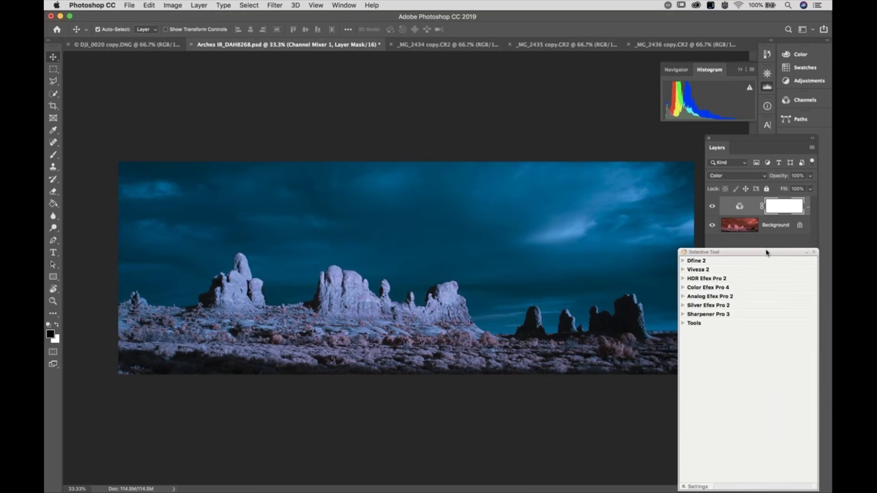
pyautogui.click(694, 306)
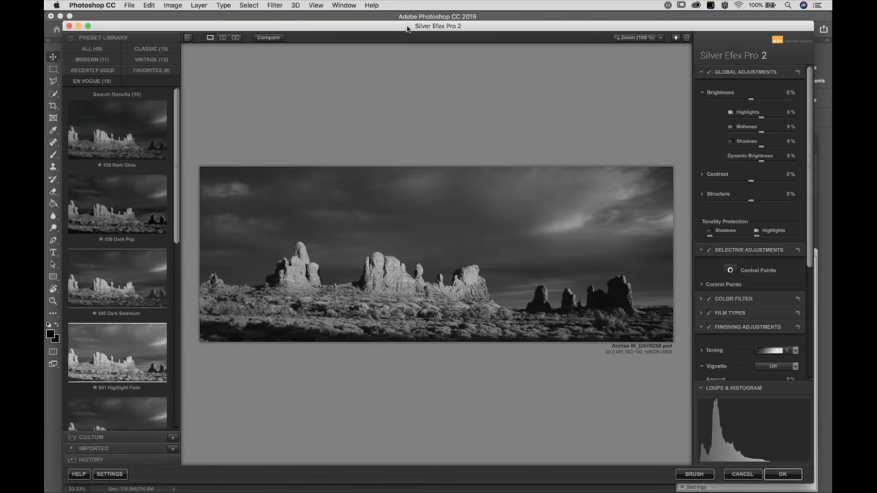
pyautogui.moveTo(407, 29); pyautogui.dragTo(389, 18)
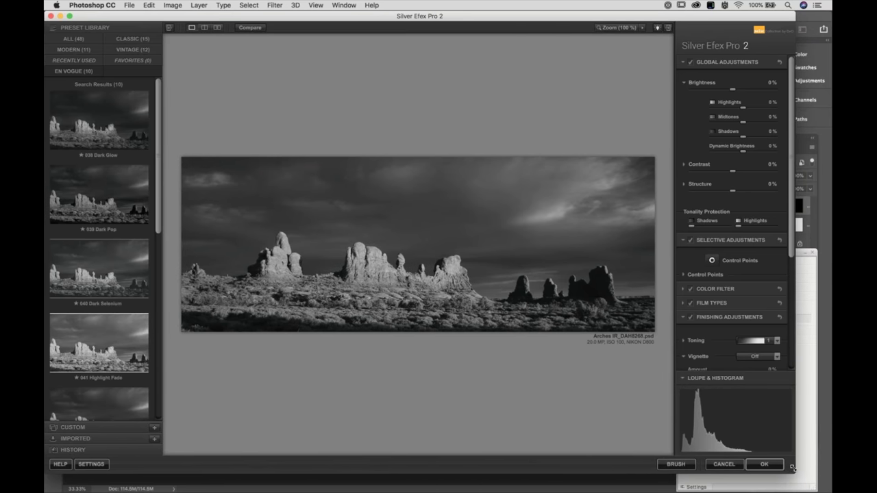
pyautogui.moveTo(802, 475); pyautogui.dragTo(831, 492)
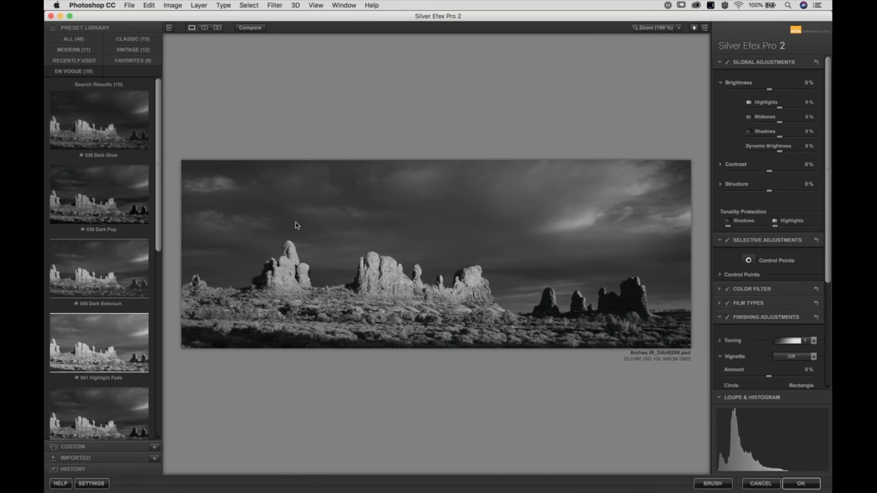
# - Collapse the Brightness controls and the Global Adjustments and Finishing Adjustments sections
pyautogui.click(739, 83)
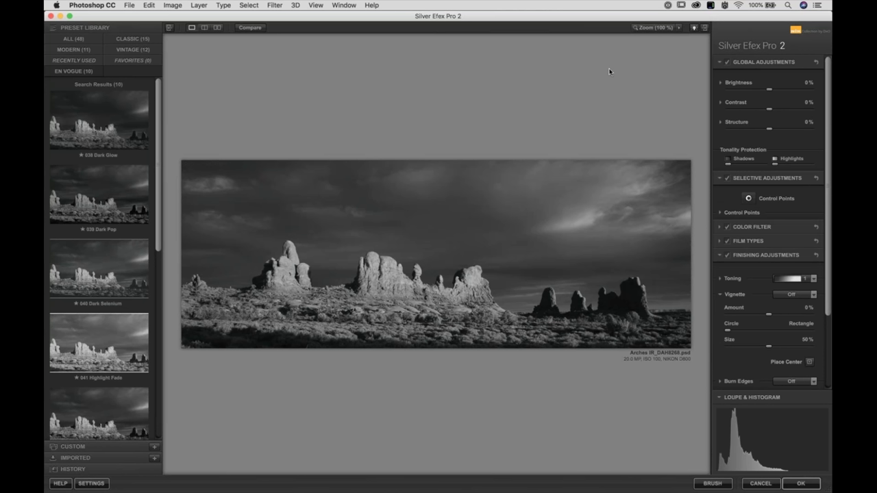
pyautogui.click(746, 63)
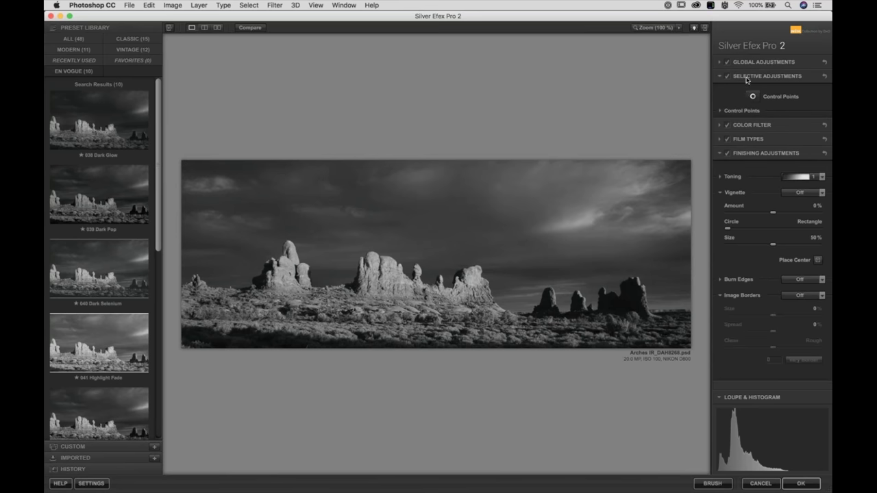
pyautogui.click(747, 155)
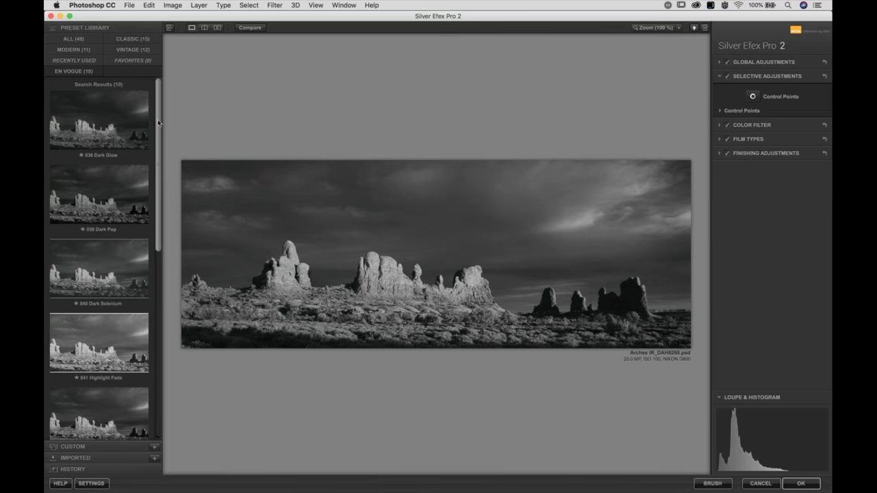
# - Look through the En Vogue presets and the full preset library, ending on the En Vogue category
pyautogui.moveTo(158, 124); pyautogui.dragTo(158, 351)
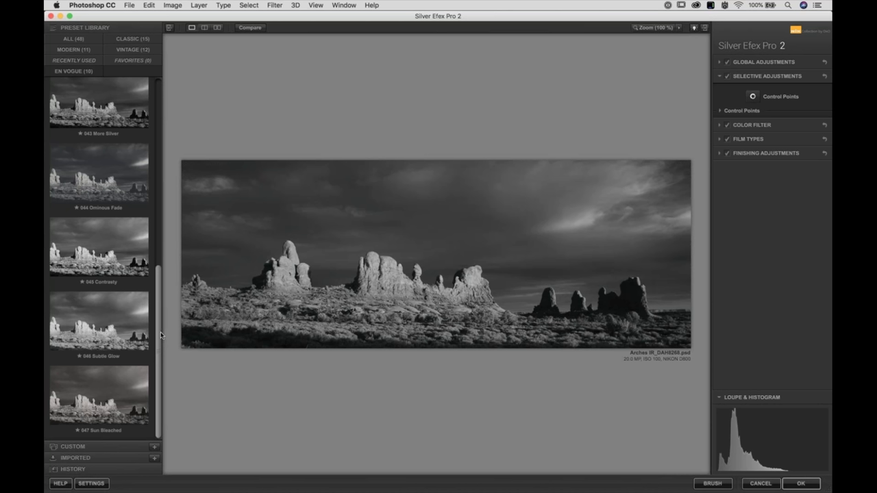
pyautogui.moveTo(160, 335); pyautogui.dragTo(156, 106)
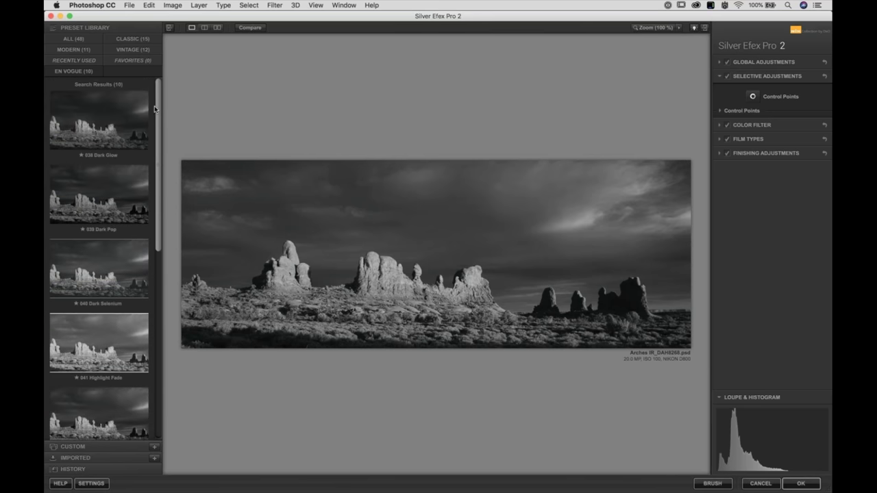
pyautogui.click(90, 43)
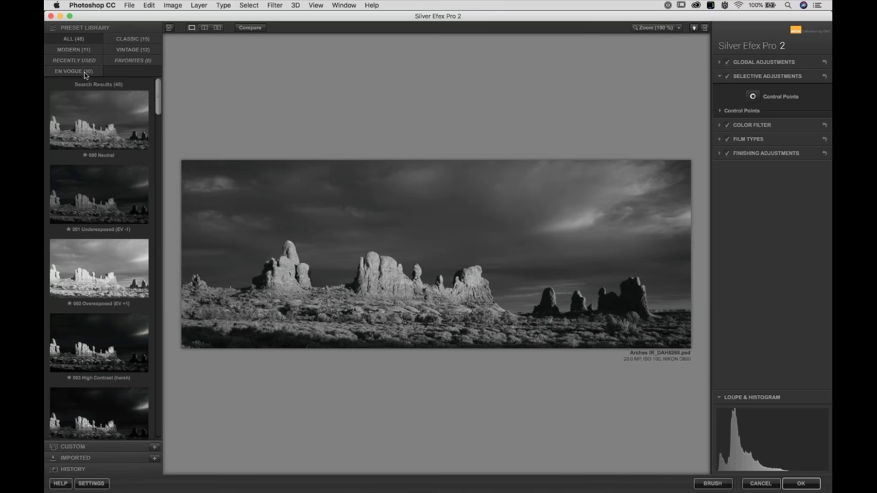
pyautogui.click(85, 74)
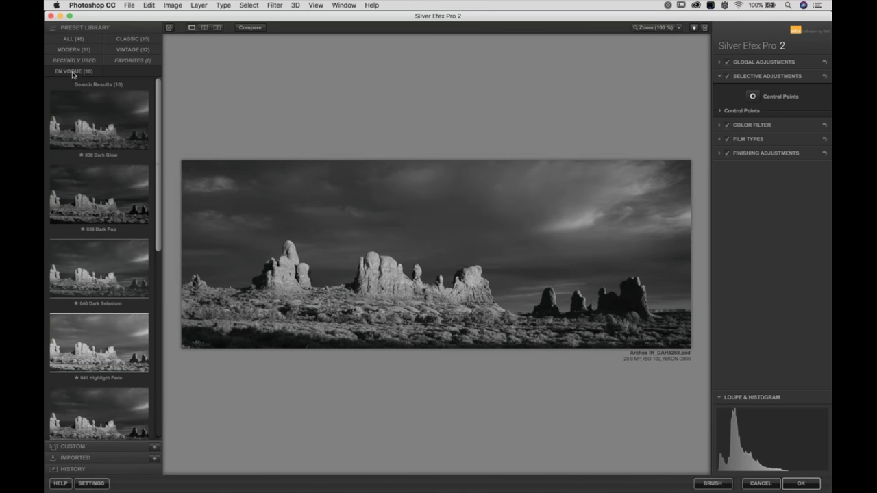
# - Try the En Vogue presets 038 Dark Glow, 039 Dark Pop, 040 Dark Selenium and 041 Highlight Fade on the image
pyautogui.click(100, 121)
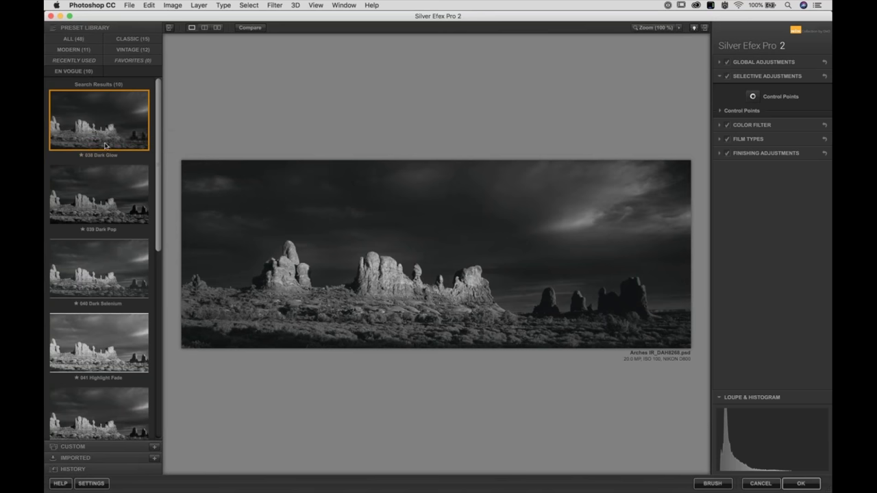
pyautogui.click(108, 201)
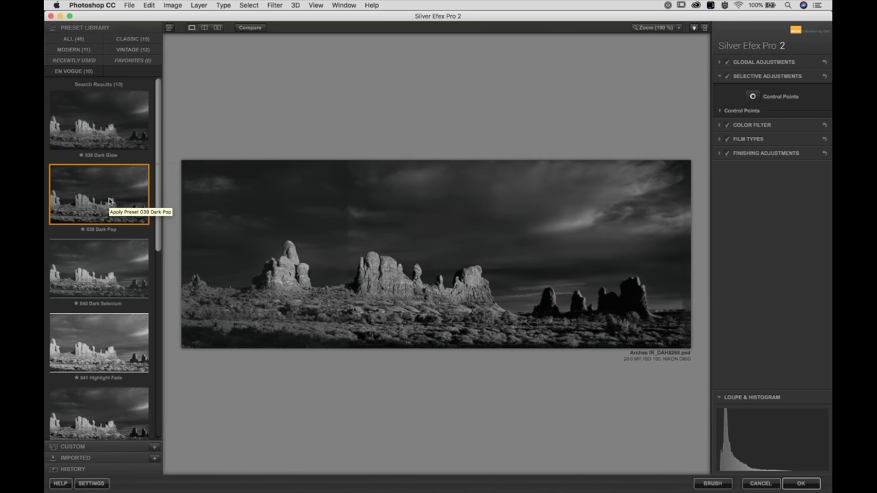
pyautogui.scroll(-5, 156, 168)
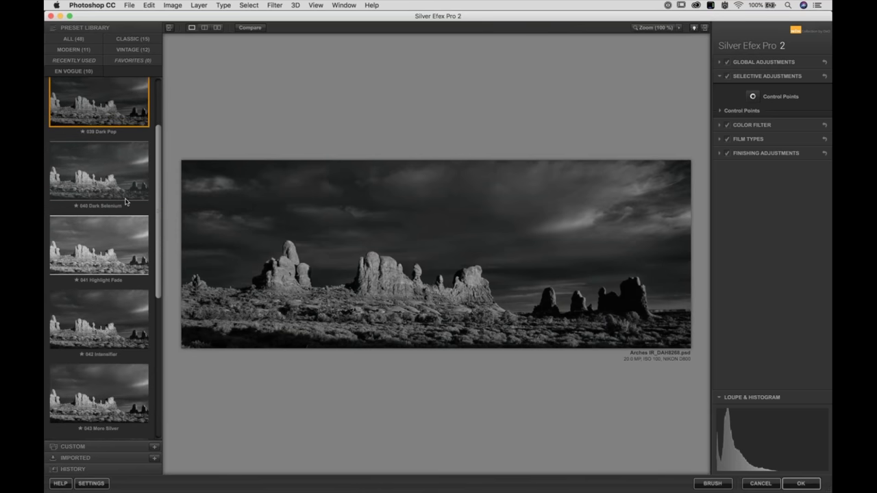
pyautogui.click(122, 199)
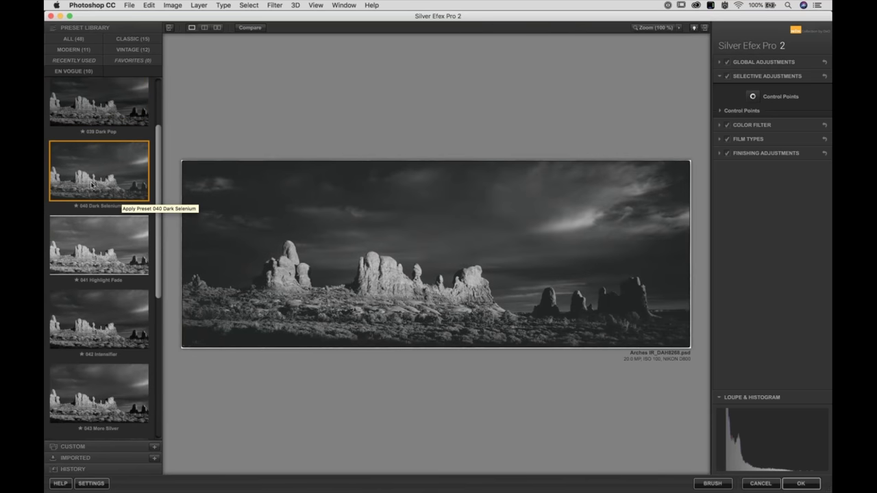
pyautogui.click(90, 254)
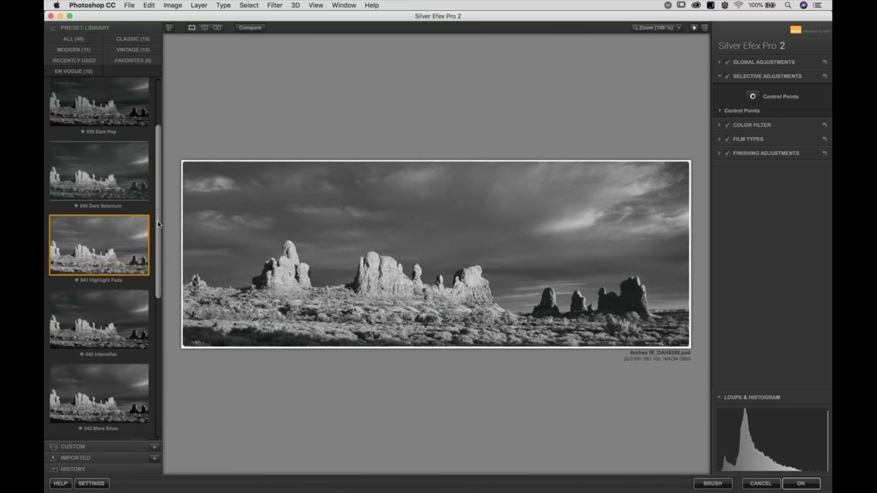
# - Try the presets 042 Intensifier and 043 More Silver, and apply 044 Ominous Fade to the image
pyautogui.scroll(-2, 157, 254)
pyautogui.scroll(-5, 158, 255)
pyautogui.click(130, 228)
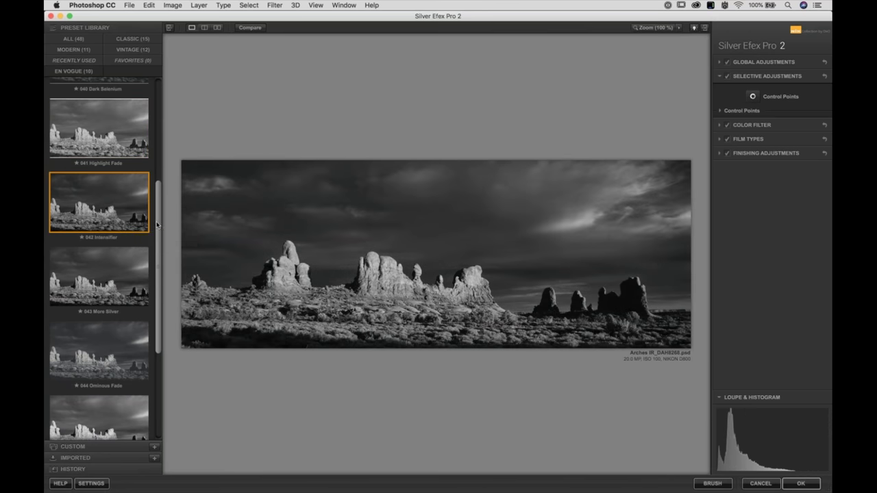
pyautogui.scroll(-1, 156, 230)
pyautogui.scroll(-3, 157, 231)
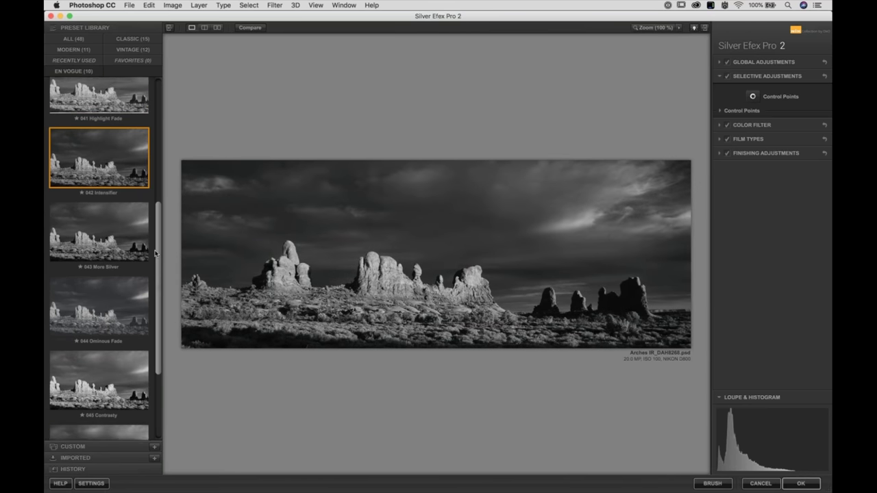
pyautogui.click(108, 228)
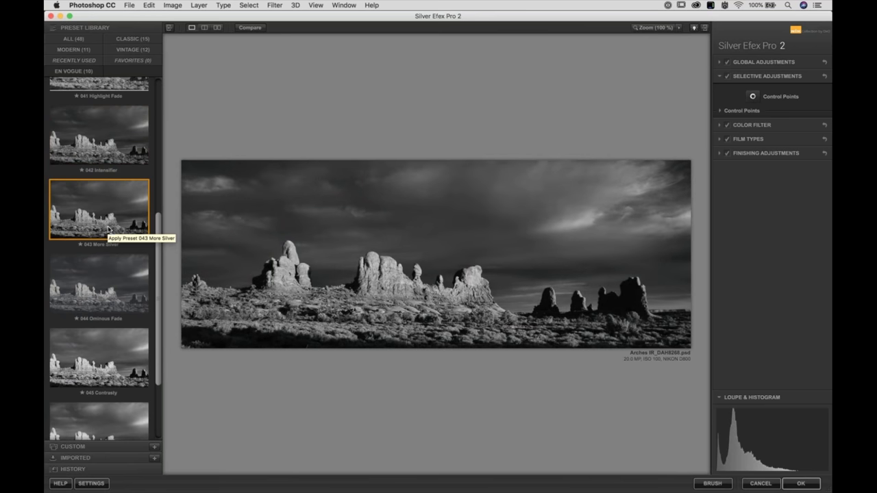
pyautogui.scroll(-3, 113, 247)
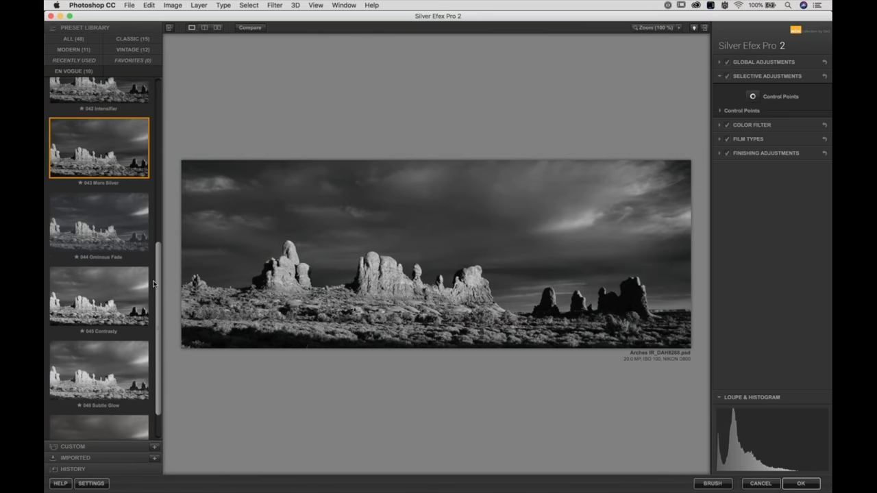
pyautogui.click(112, 247)
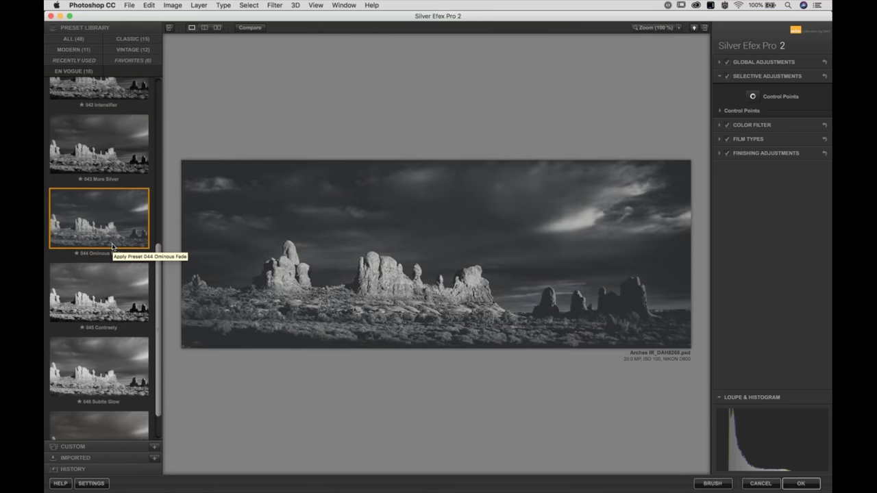
# - Try the En Vogue presets 045 Contrasty and 047 Sun Bleached with the Global Adjustments section expanded
pyautogui.click(147, 274)
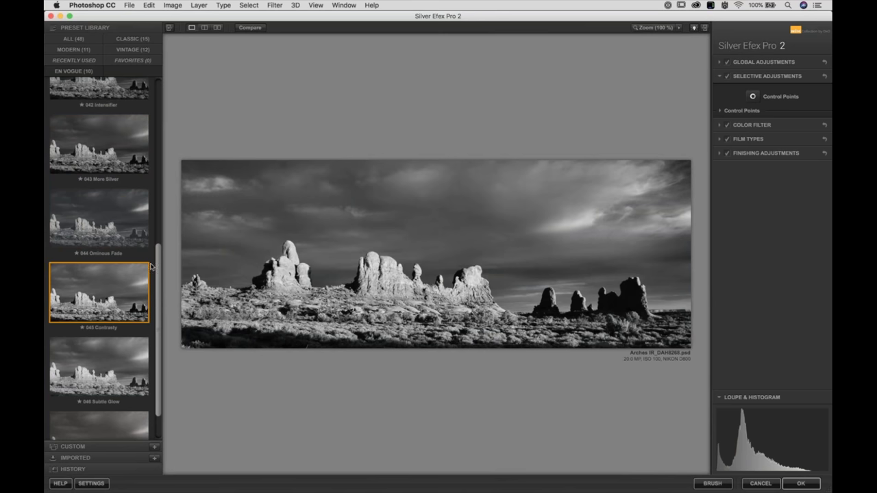
pyautogui.click(747, 62)
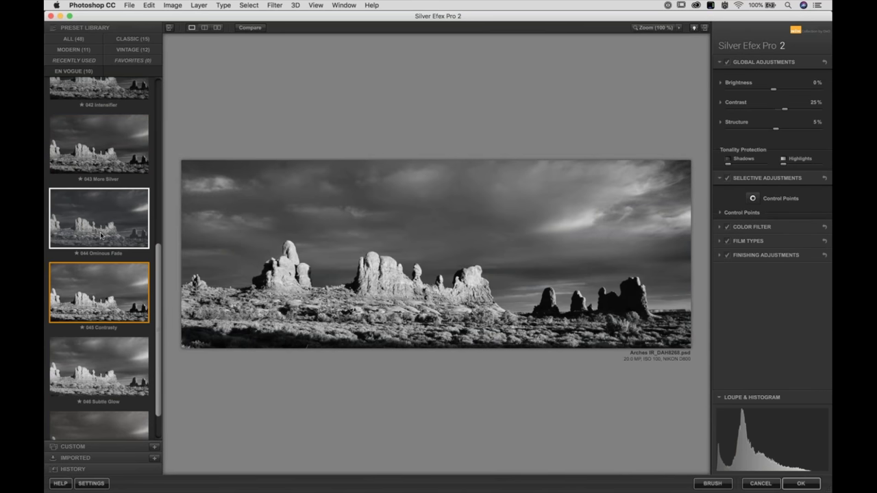
pyautogui.scroll(-3, 158, 262)
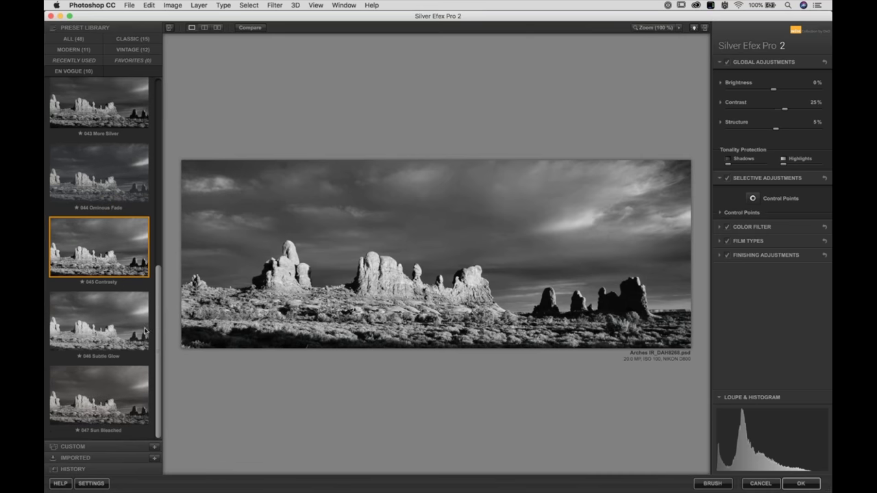
pyautogui.click(107, 395)
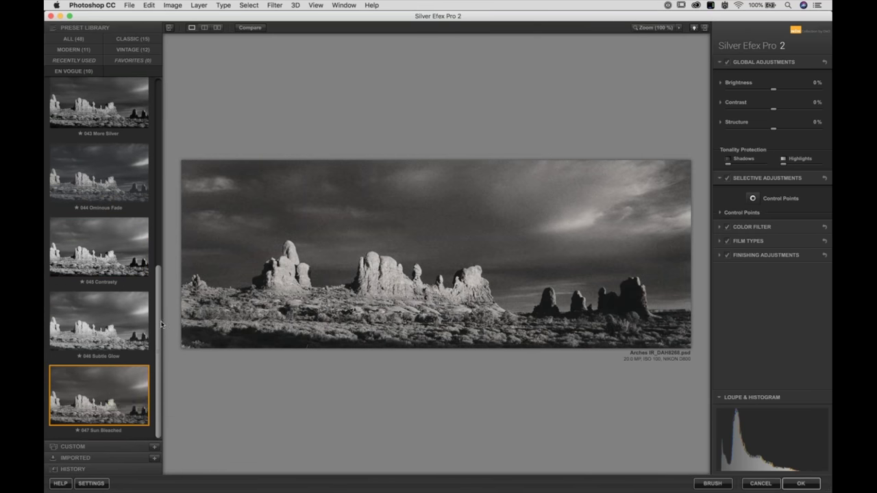
# - Go back to the En Vogue preset 043 More Silver and apply it to the image
pyautogui.moveTo(160, 327); pyautogui.dragTo(171, 262)
pyautogui.scroll(2, 102, 274)
pyautogui.click(103, 278)
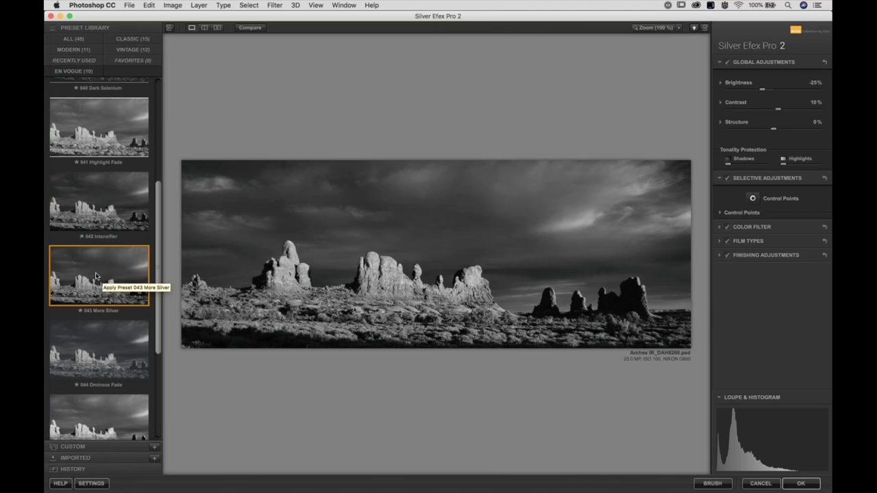
# - Compare the More Silver conversion with the original image several times
pyautogui.click(251, 28)
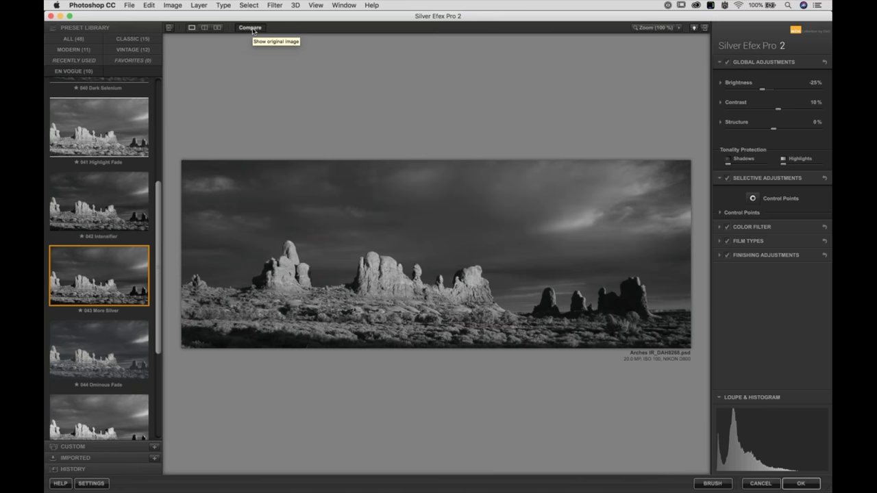
pyautogui.click(251, 28)
pyautogui.click(253, 29)
pyautogui.click(253, 30)
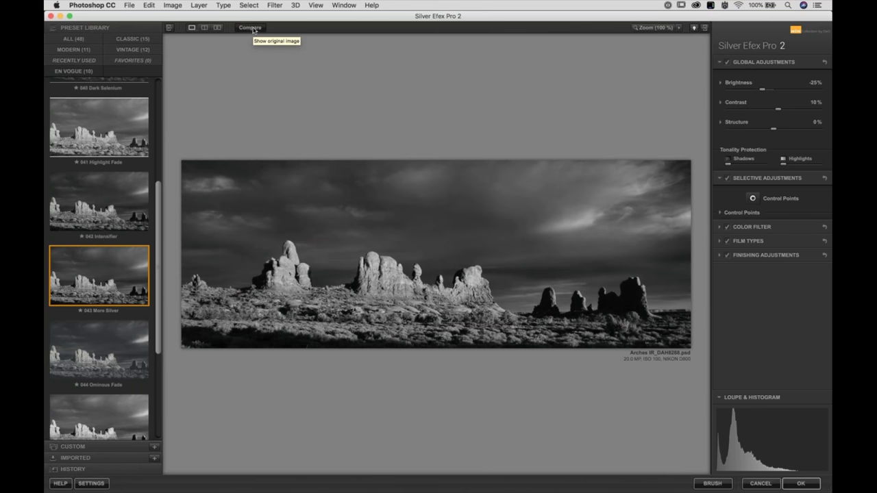
pyautogui.click(253, 30)
pyautogui.click(253, 30)
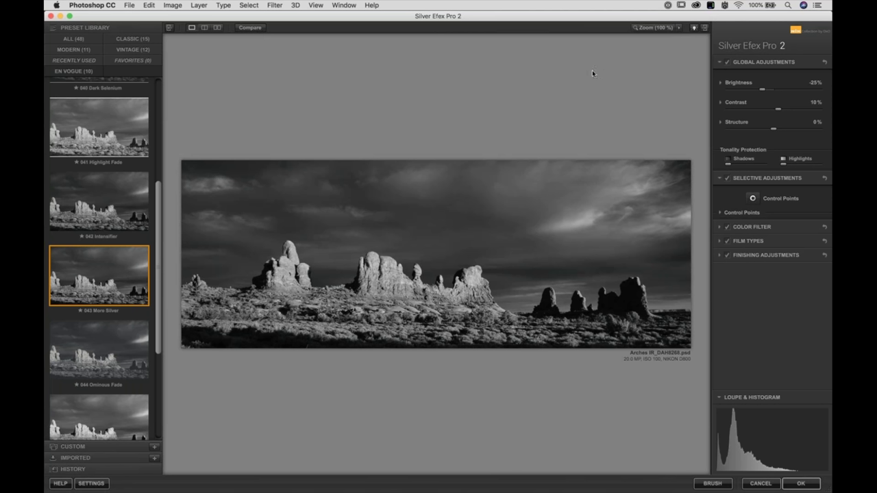
# - Expand the Structure controls in the Global Adjustments and hide the preset library
pyautogui.click(751, 197)
pyautogui.click(738, 122)
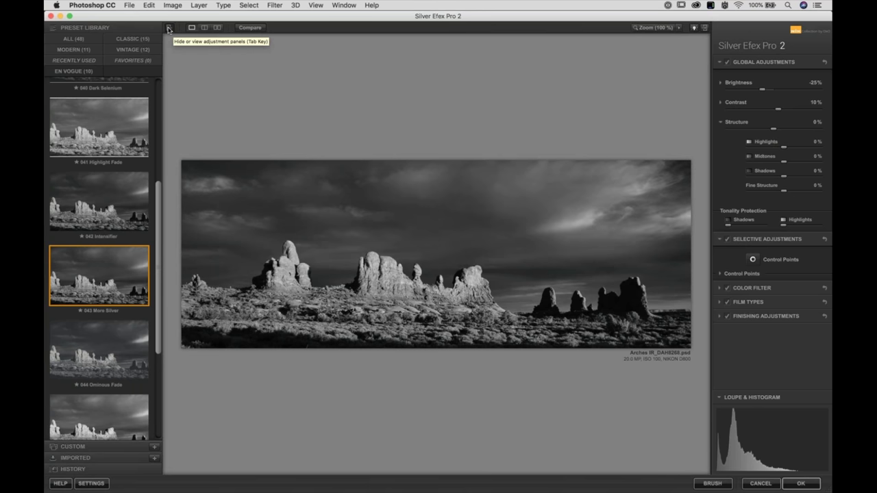
pyautogui.click(168, 28)
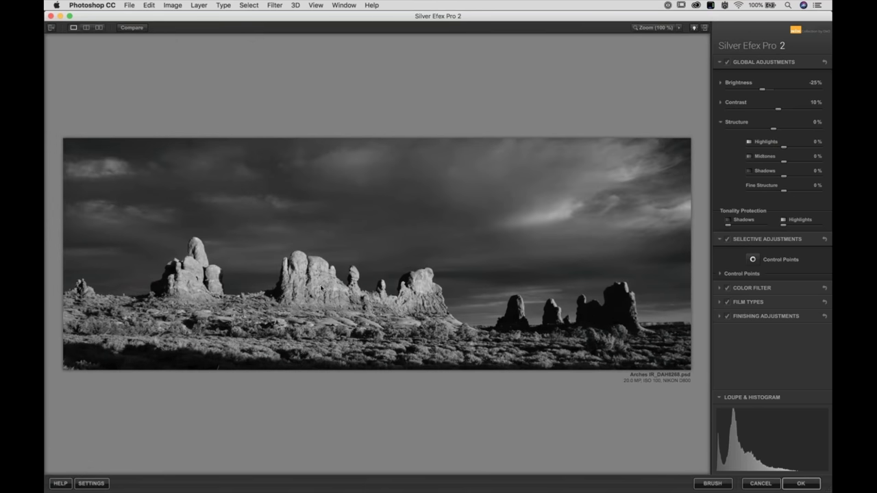
# - Judging the central rock formation up close, try the overall Structure at 100% and set it to 17%
pyautogui.click(313, 288)
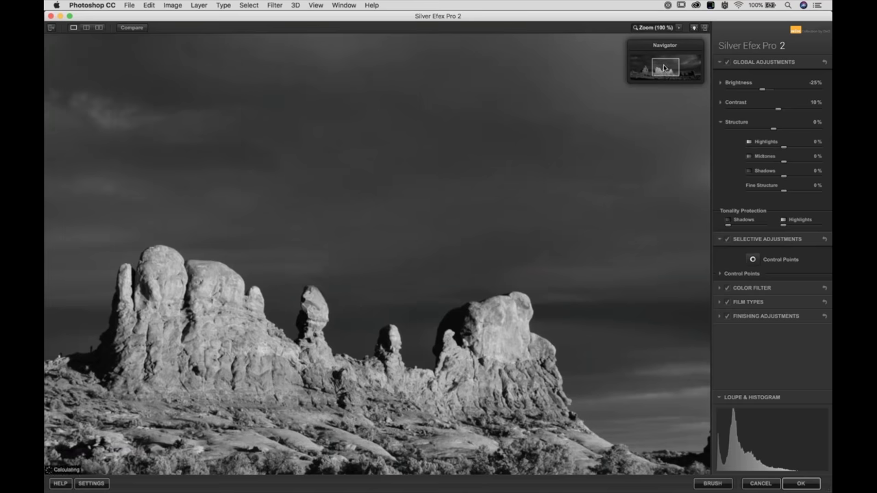
pyautogui.moveTo(664, 67); pyautogui.dragTo(649, 87)
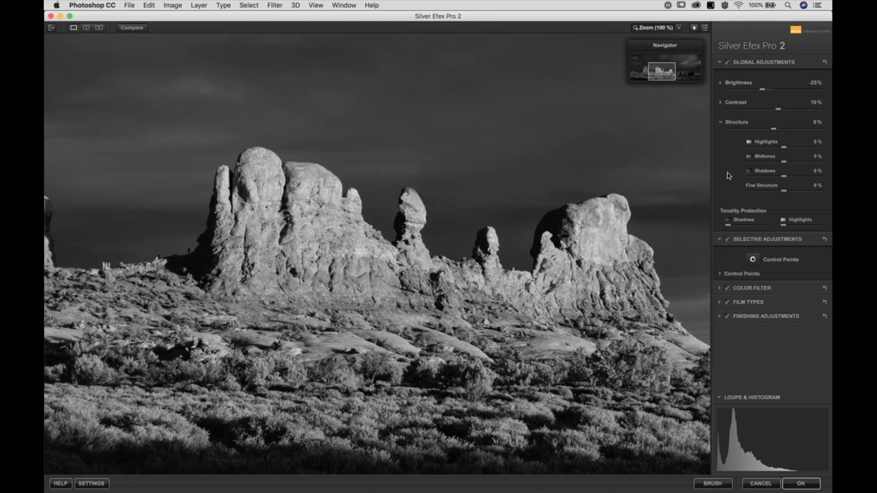
pyautogui.moveTo(774, 129); pyautogui.dragTo(820, 132)
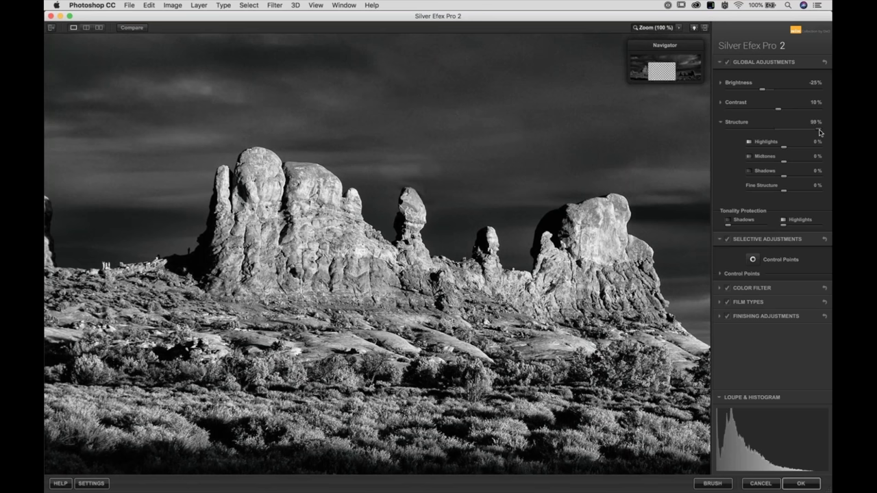
pyautogui.moveTo(820, 132)
pyautogui.mouseDown()
pyautogui.moveTo(811, 131)
pyautogui.moveTo(826, 132)
pyautogui.mouseUp()
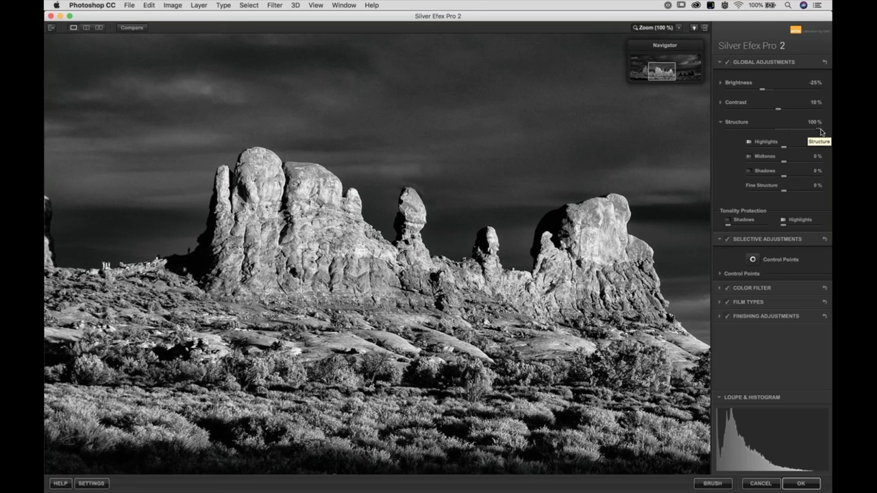
pyautogui.moveTo(818, 131); pyautogui.dragTo(781, 133)
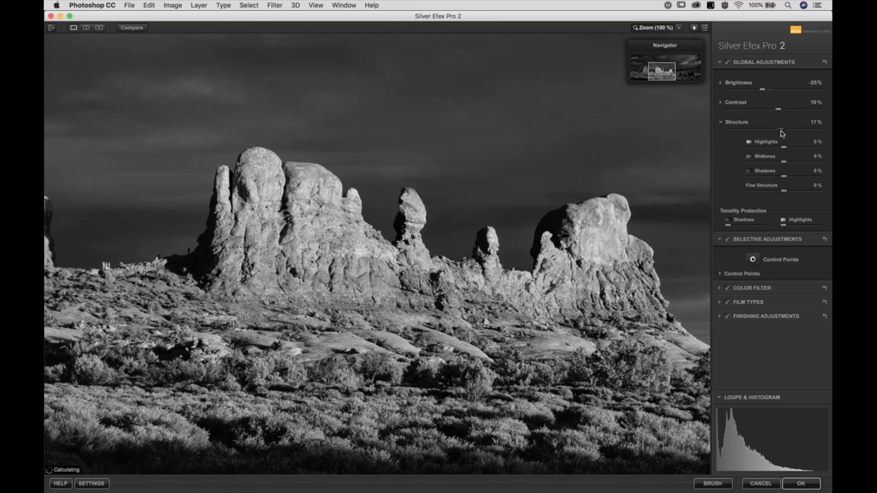
pyautogui.moveTo(781, 133); pyautogui.dragTo(782, 132)
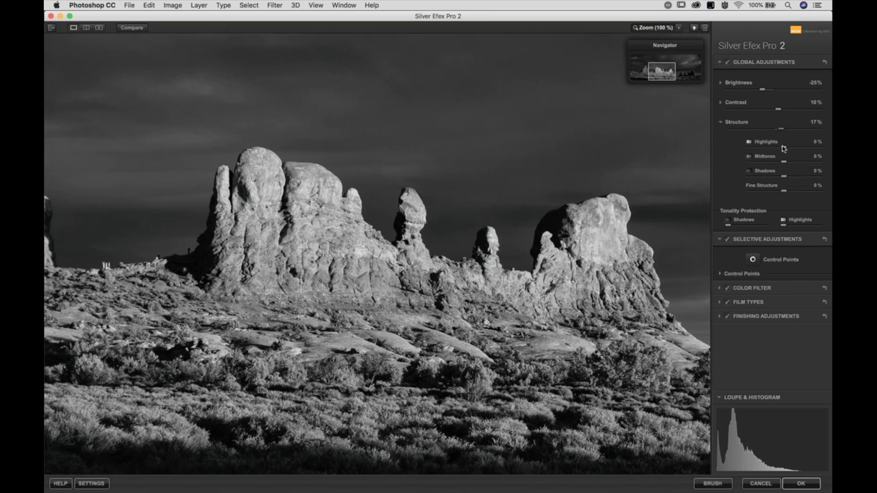
# - Try the Structure Highlights at 100% and -100%, set them to 92% and collapse the Structure controls
pyautogui.moveTo(784, 148); pyautogui.dragTo(831, 150)
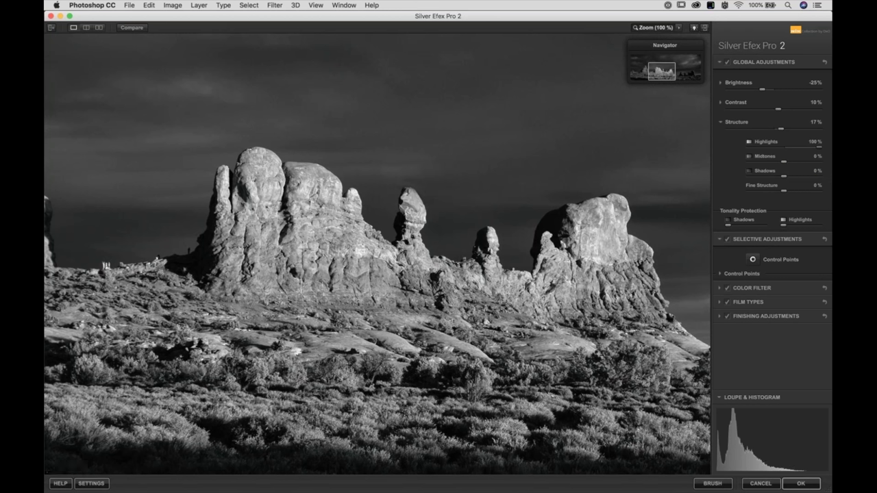
pyautogui.doubleClick(819, 148)
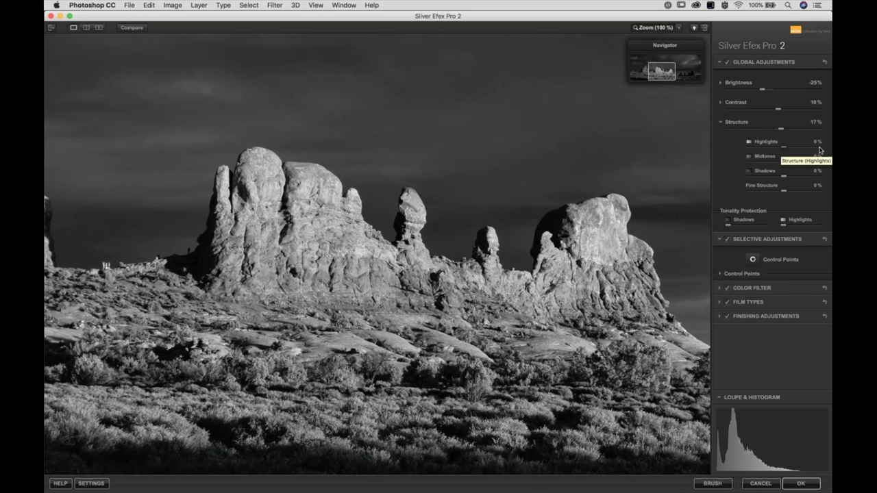
pyautogui.click(819, 148)
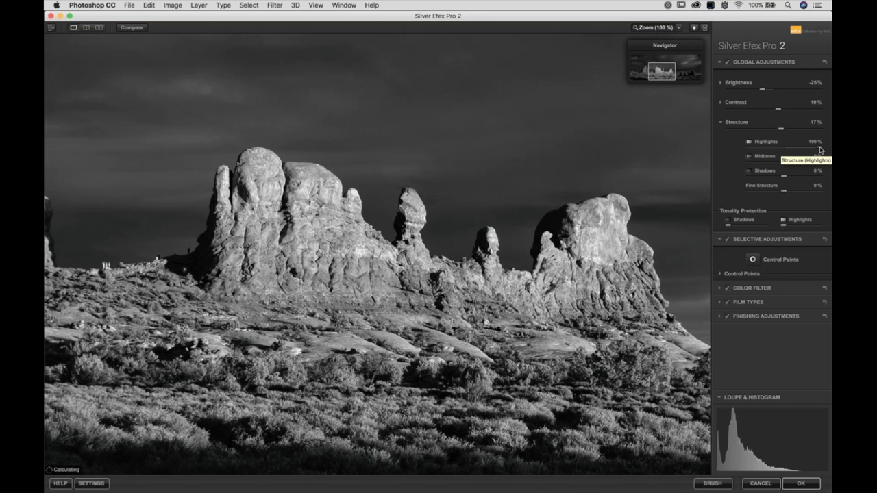
pyautogui.moveTo(819, 147); pyautogui.dragTo(804, 150)
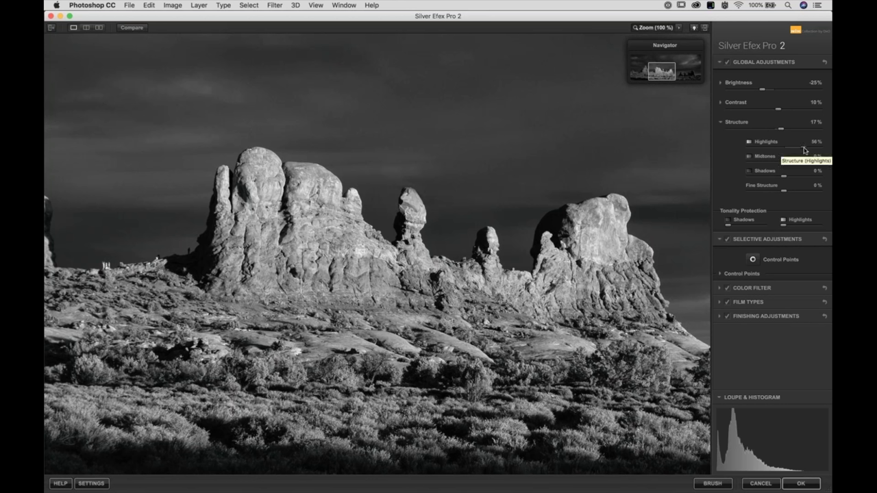
pyautogui.moveTo(804, 150); pyautogui.dragTo(817, 148)
pyautogui.moveTo(817, 148); pyautogui.dragTo(712, 144)
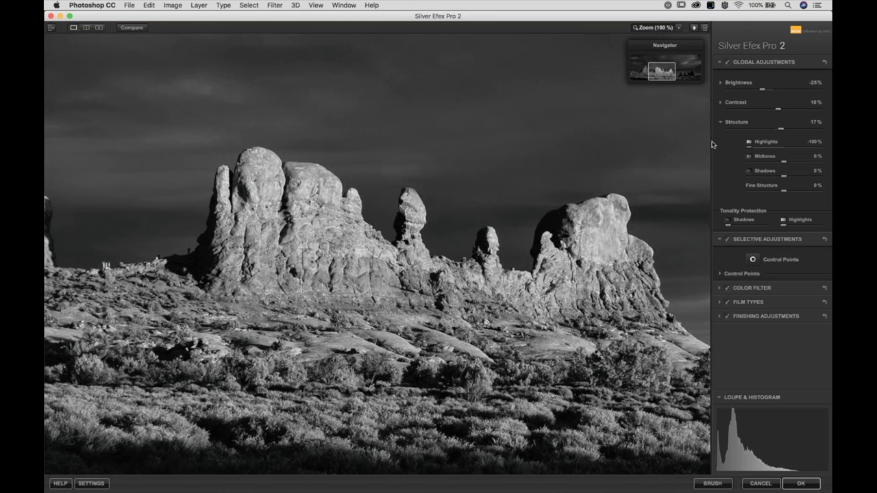
pyautogui.click(815, 151)
pyautogui.moveTo(815, 152); pyautogui.dragTo(814, 149)
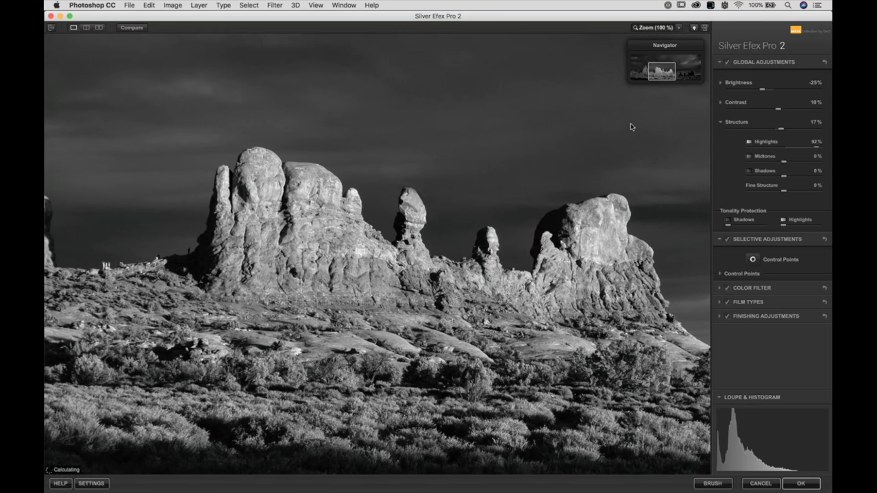
pyautogui.click(738, 123)
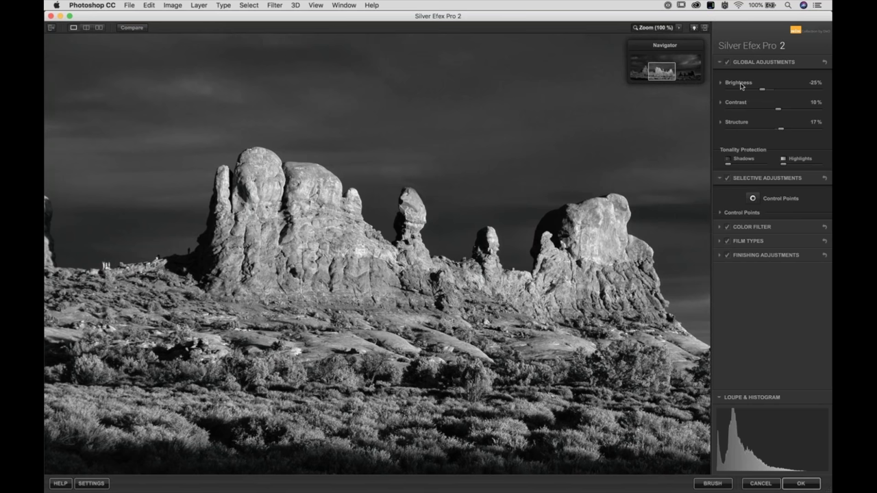
# - Expand the Brightness controls and set the Brightness Highlights to 67%
pyautogui.click(740, 83)
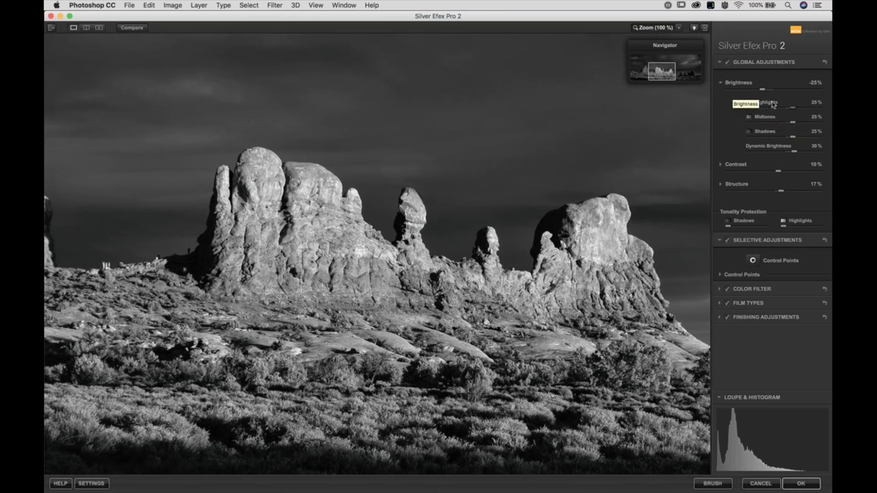
pyautogui.click(730, 85)
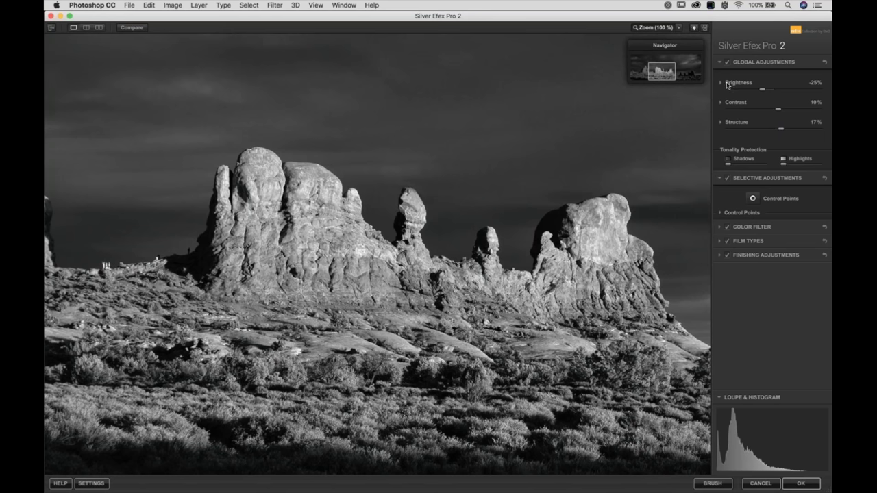
pyautogui.click(721, 83)
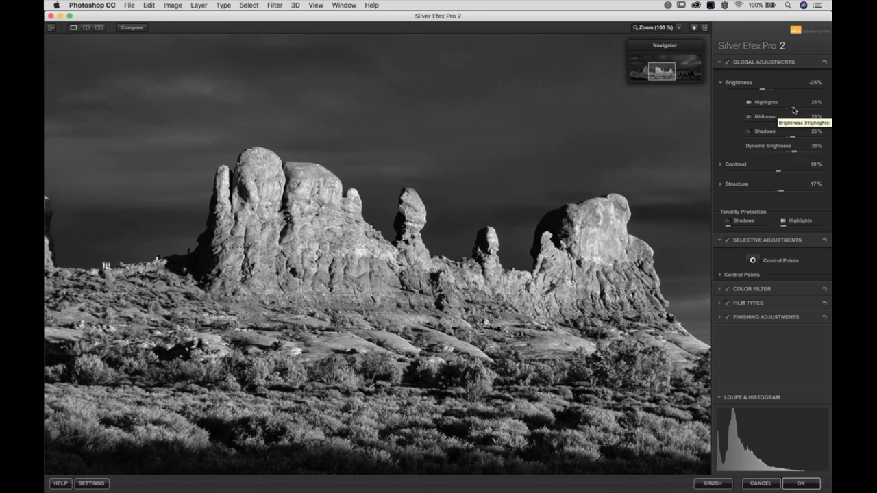
pyautogui.moveTo(793, 111); pyautogui.dragTo(810, 108)
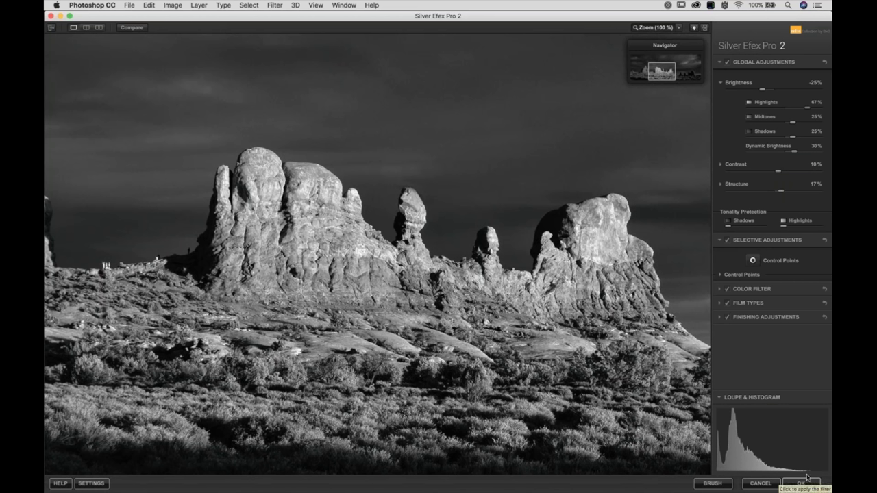
pyautogui.click(806, 482)
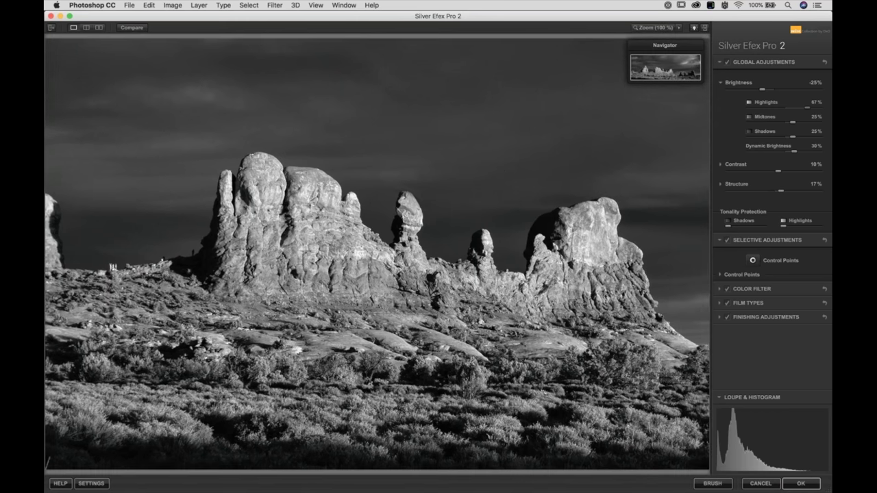
pyautogui.click(506, 166)
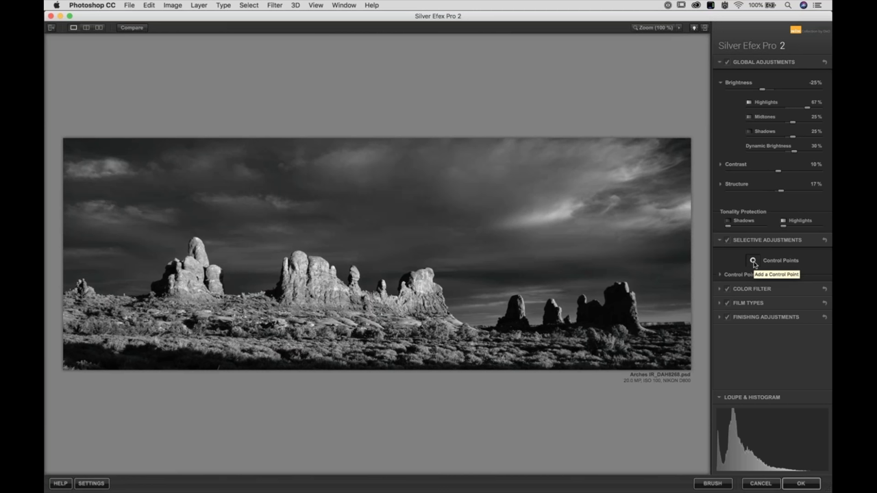
# - Add a control point at the base of the small rock on the image's left edge, expand its full slider set and lower its Brightness
pyautogui.click(753, 262)
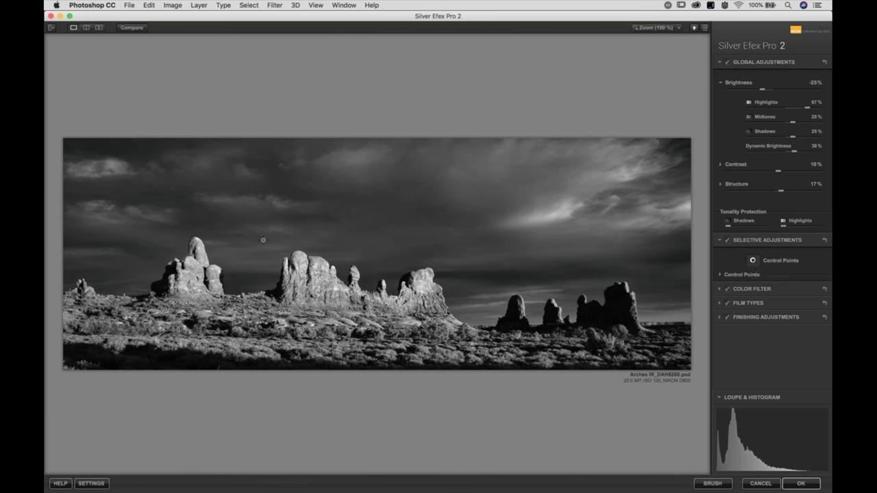
pyautogui.click(96, 300)
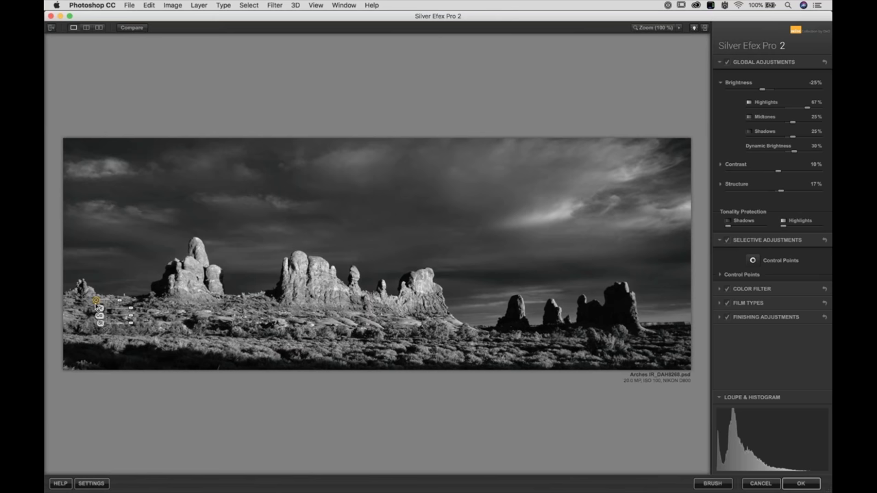
pyautogui.moveTo(96, 300); pyautogui.dragTo(432, 177)
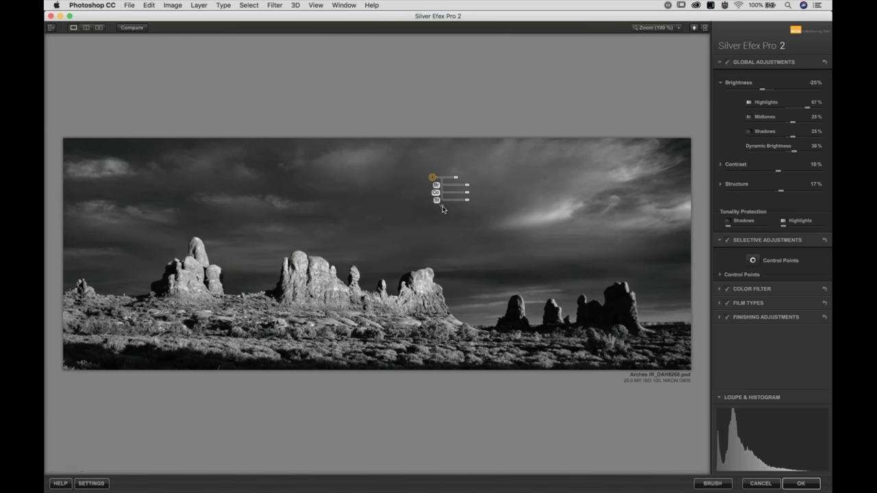
pyautogui.click(442, 208)
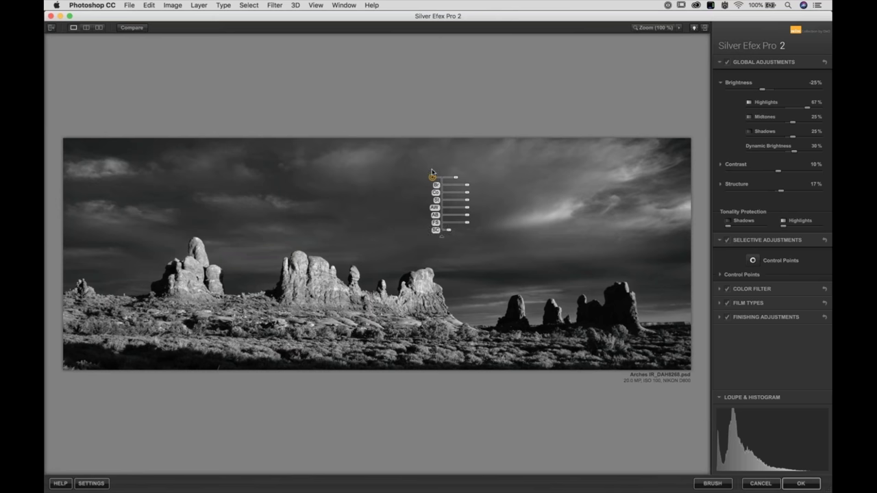
pyautogui.moveTo(432, 178); pyautogui.dragTo(93, 299)
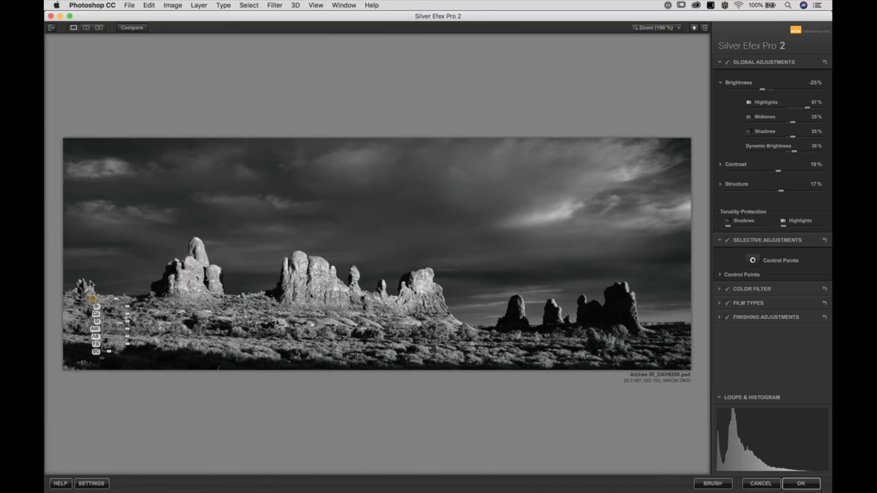
pyautogui.moveTo(128, 306); pyautogui.dragTo(87, 298)
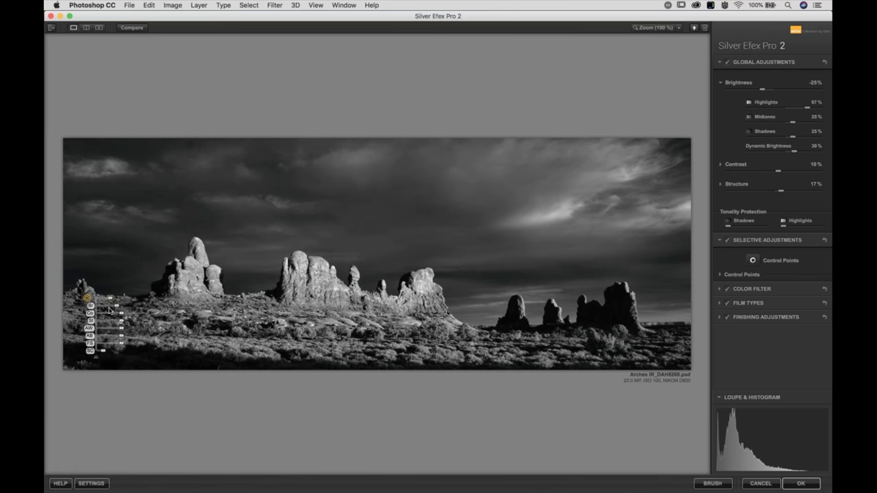
# - Lower the Brightness of the control point at the small left rock's base and add another control point in the sky above that rock
pyautogui.moveTo(119, 309); pyautogui.dragTo(112, 310)
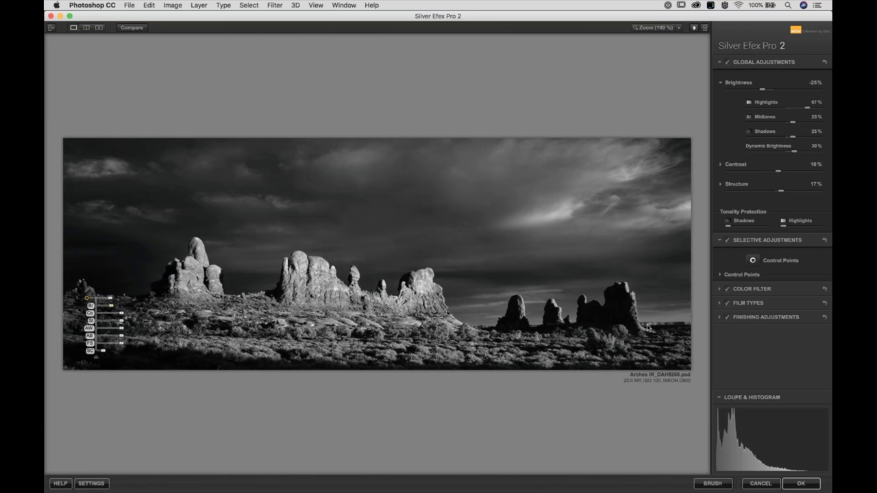
pyautogui.click(753, 260)
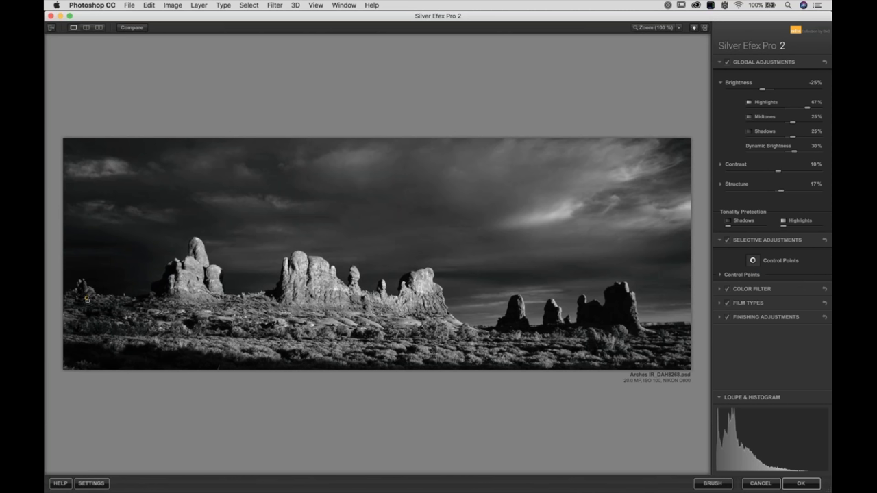
pyautogui.click(94, 272)
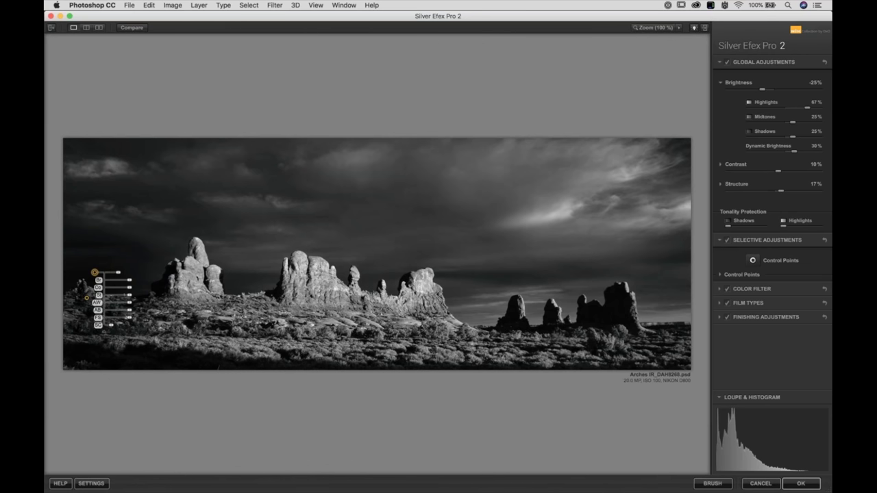
pyautogui.moveTo(121, 275); pyautogui.dragTo(120, 275)
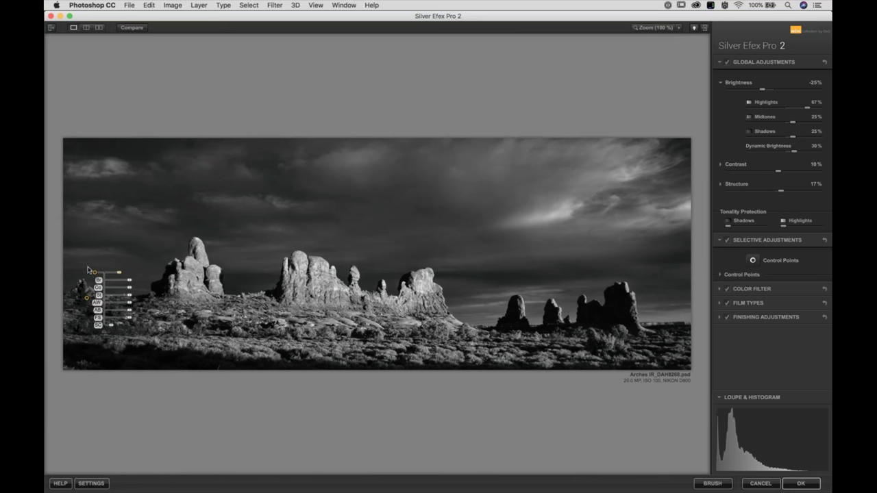
pyautogui.moveTo(120, 274); pyautogui.dragTo(120, 275)
pyautogui.moveTo(94, 273)
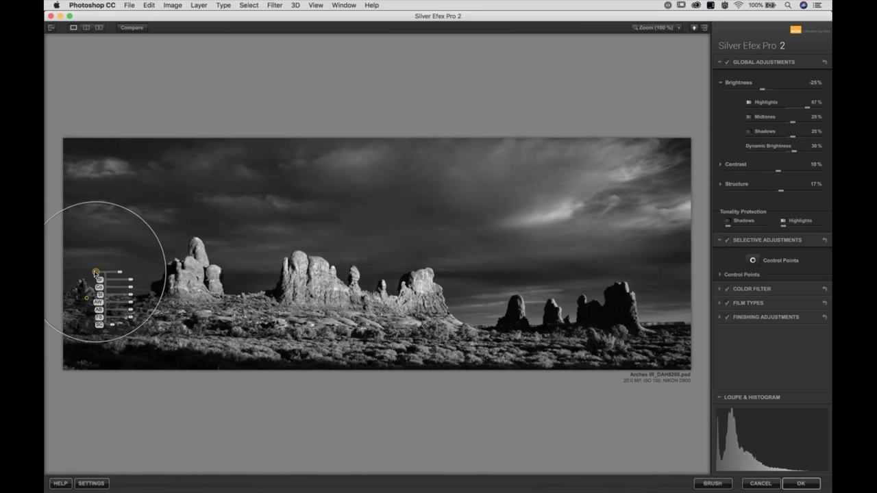
# - Try the sky control point above the rocks on the image's right side and return it to the sky above the small left rock
pyautogui.moveTo(95, 273); pyautogui.dragTo(87, 299)
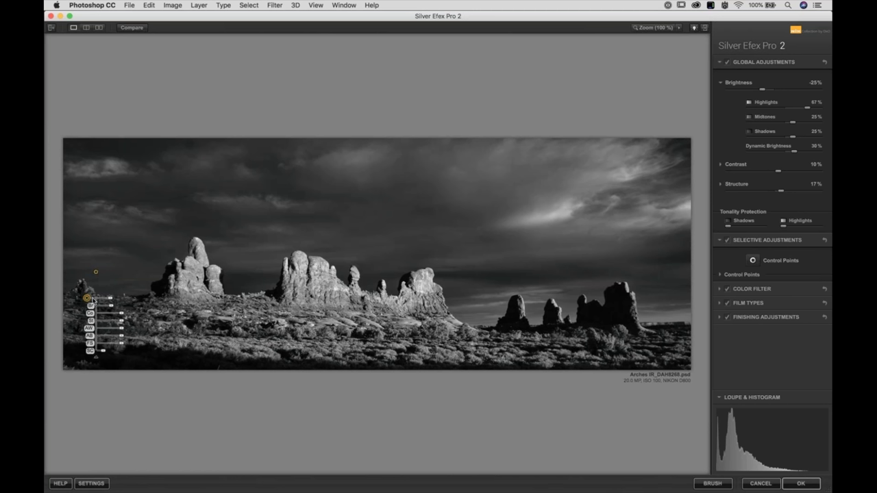
pyautogui.click(96, 274)
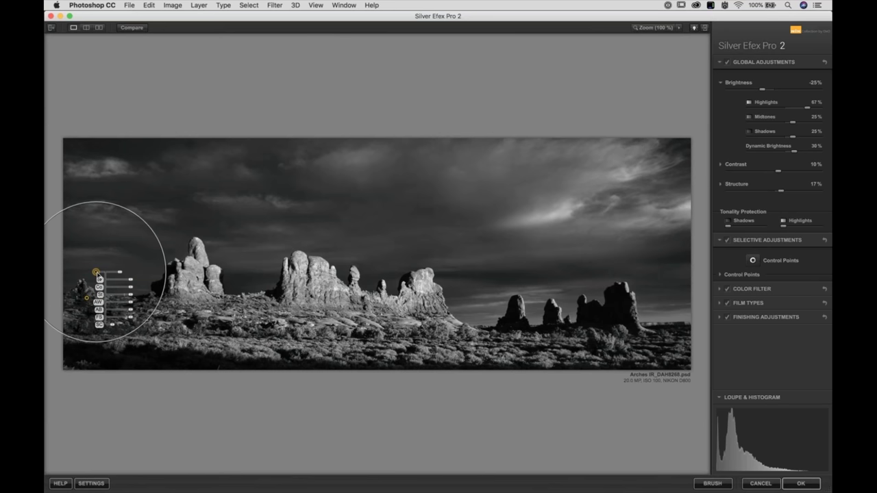
pyautogui.moveTo(97, 273); pyautogui.dragTo(504, 243)
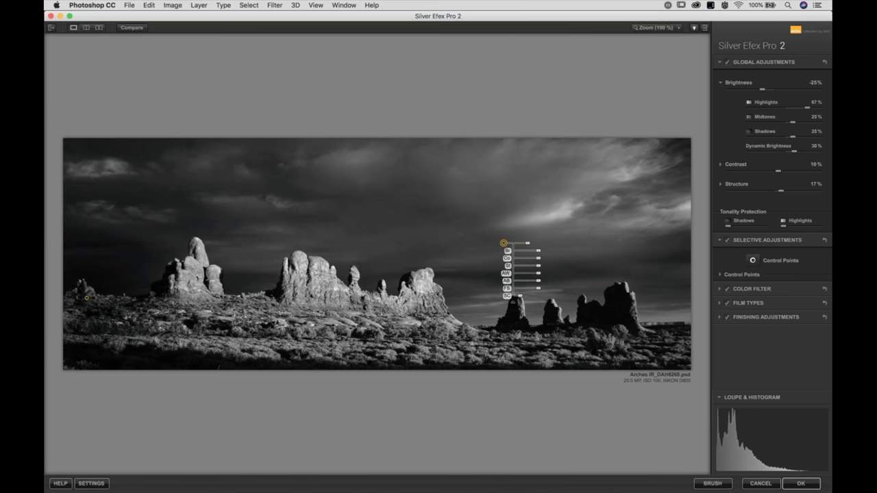
pyautogui.click(503, 244)
pyautogui.moveTo(503, 243); pyautogui.dragTo(98, 272)
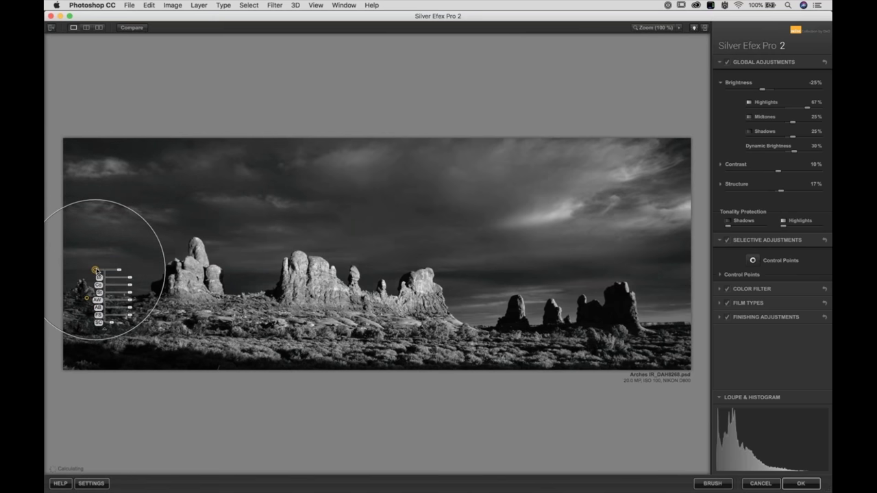
pyautogui.click(113, 237)
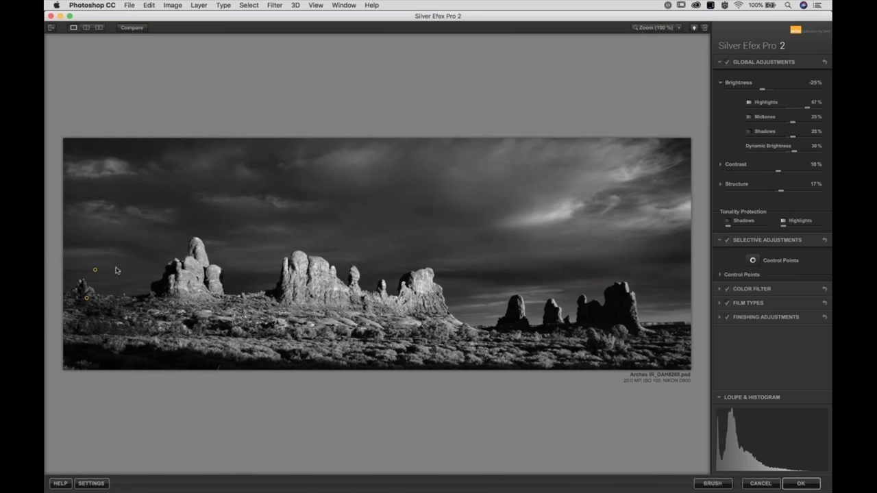
# - Shift the ground control point left along the small rock's base and add a small-radius control point beside it with lowered Brightness
pyautogui.click(88, 299)
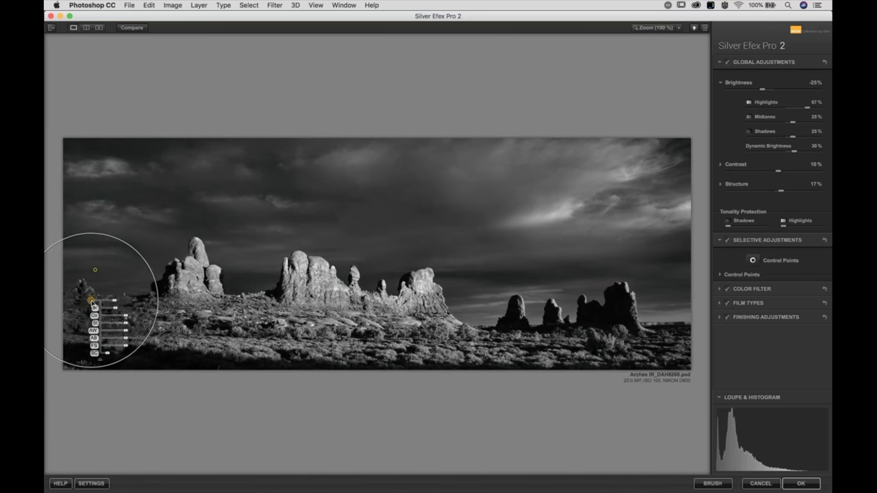
pyautogui.moveTo(93, 300); pyautogui.dragTo(80, 301)
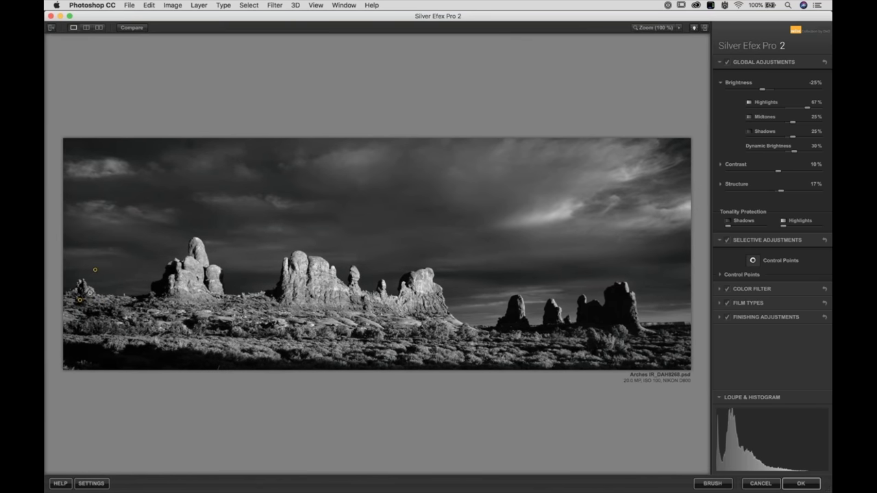
pyautogui.click(90, 294)
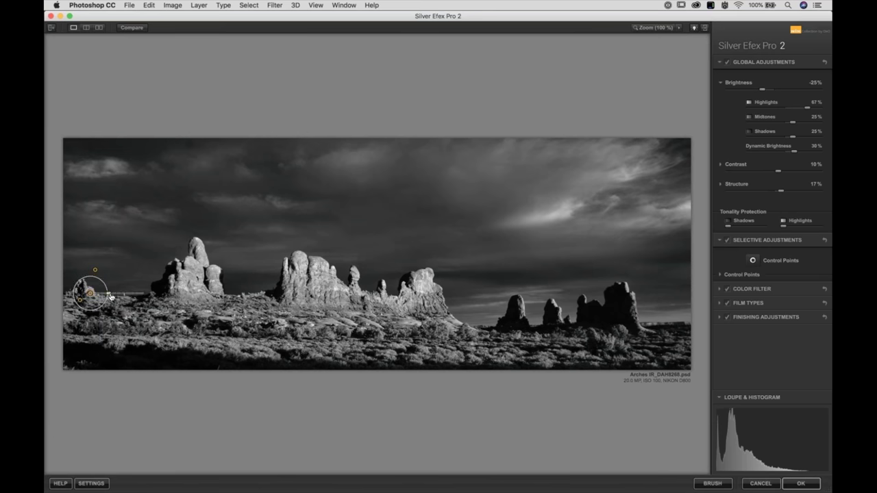
pyautogui.moveTo(126, 304); pyautogui.dragTo(120, 303)
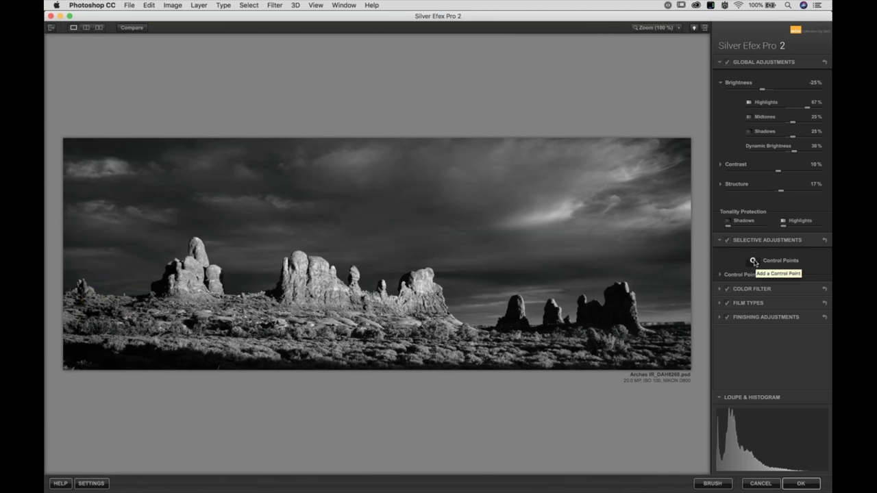
# - Add a control point on the large dark rock at the image's right end and set its Brightness to 39%
pyautogui.click(754, 262)
pyautogui.click(583, 311)
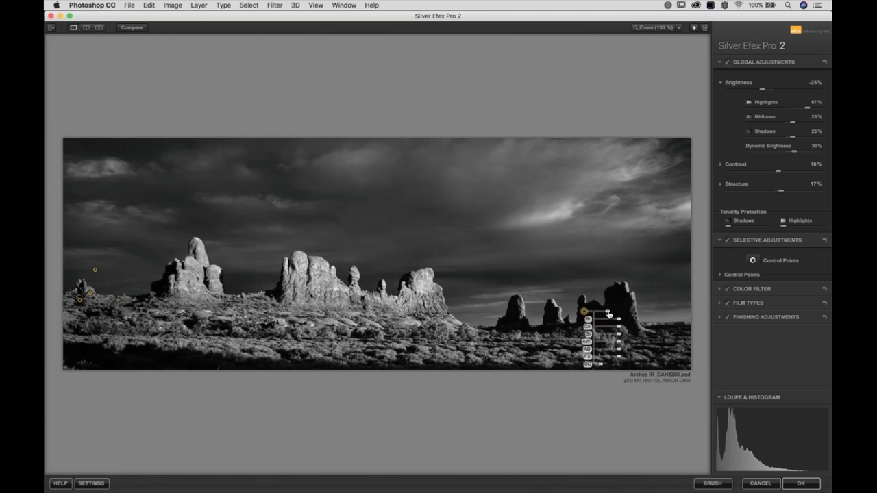
pyautogui.moveTo(609, 314); pyautogui.dragTo(653, 323)
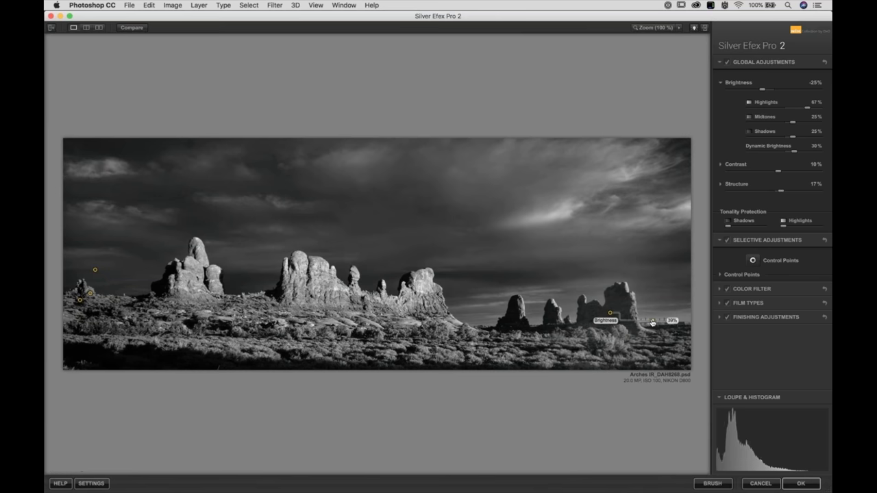
pyautogui.moveTo(653, 324); pyautogui.dragTo(653, 324)
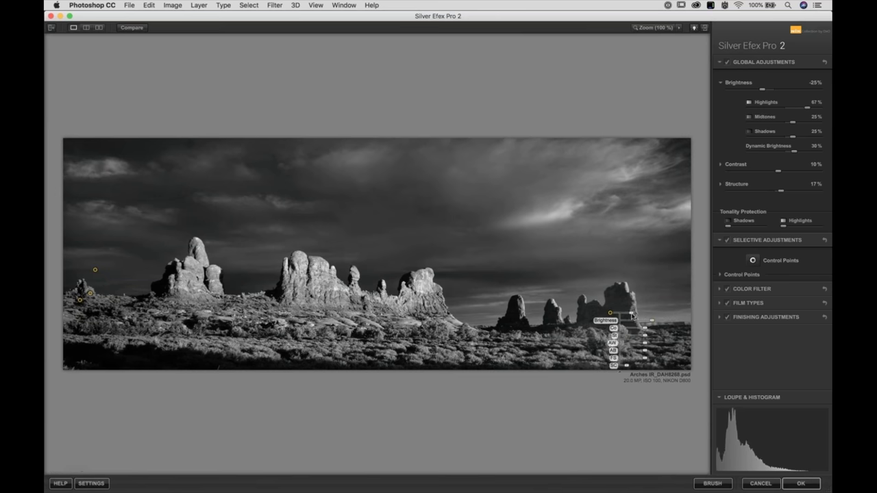
# - Judging the large right-hand rock up close, reduce its control point's Brightness and raise its Structure and Amplify Whites
pyautogui.click(588, 326)
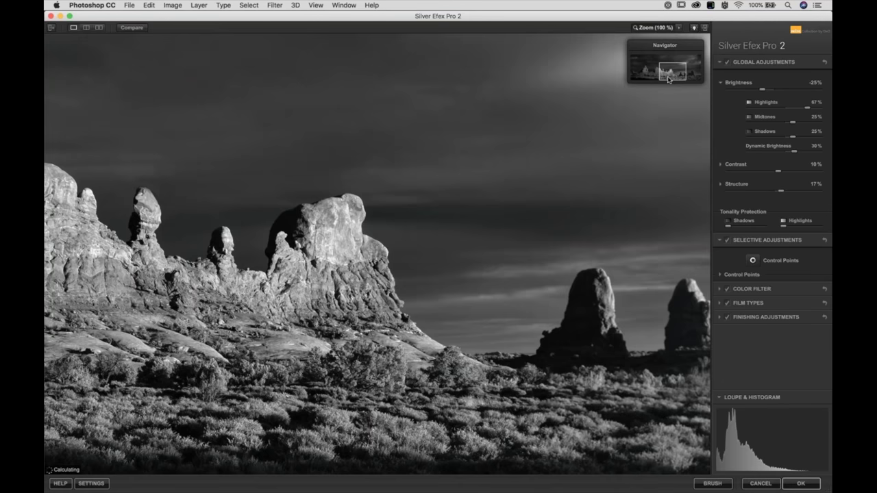
pyautogui.moveTo(668, 79); pyautogui.dragTo(668, 115)
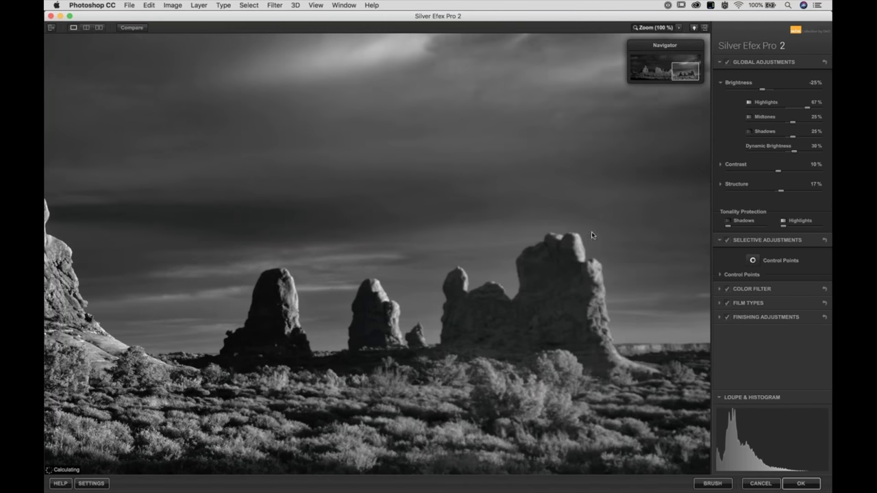
pyautogui.click(534, 320)
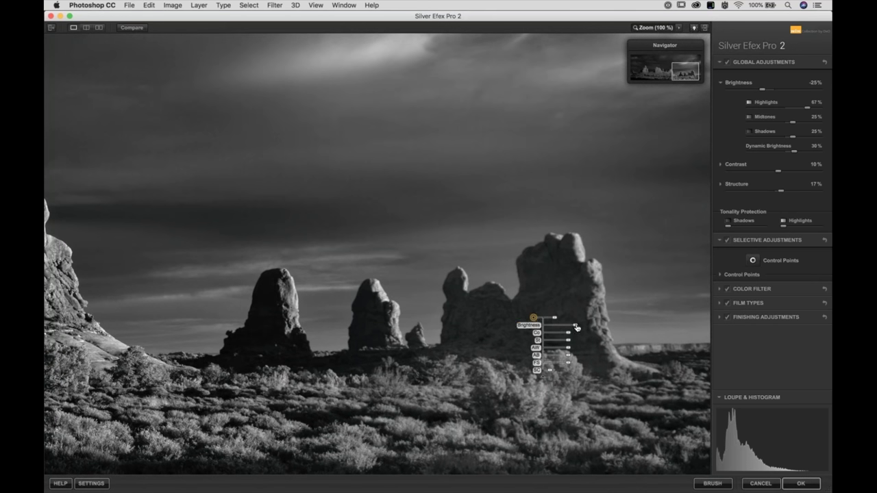
pyautogui.moveTo(574, 327); pyautogui.dragTo(574, 328)
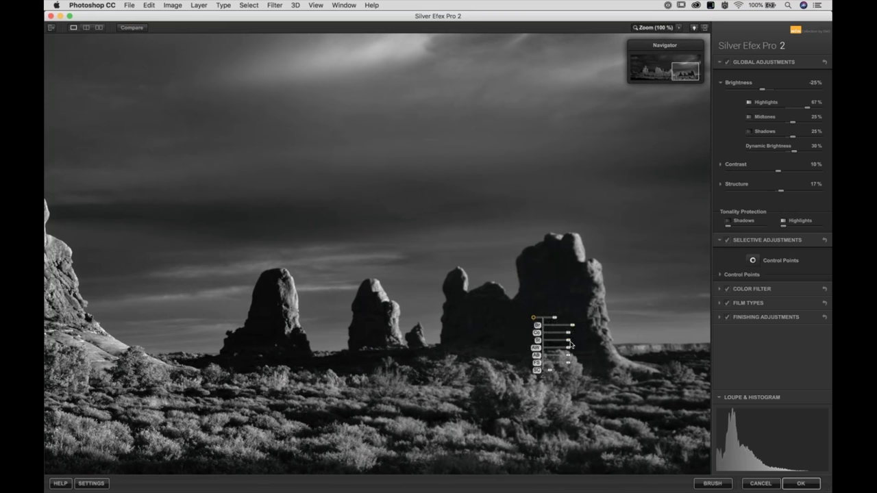
pyautogui.moveTo(568, 340); pyautogui.dragTo(575, 351)
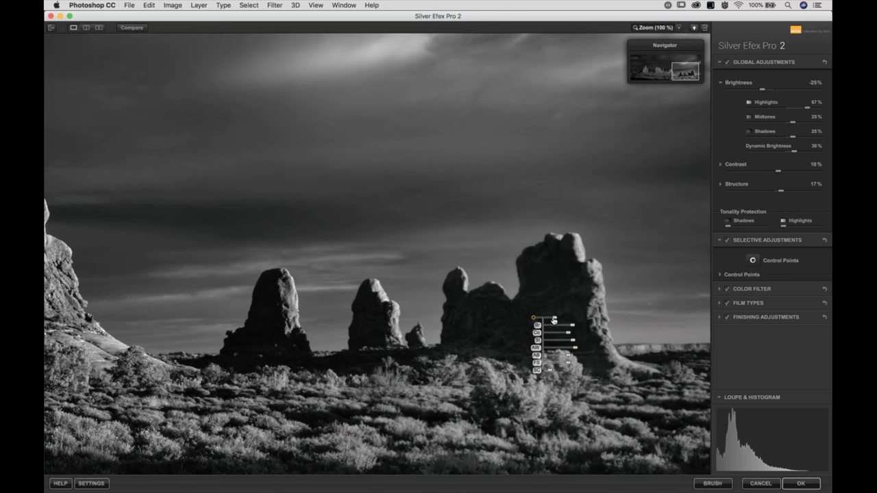
pyautogui.moveTo(553, 320); pyautogui.dragTo(554, 320)
# - Duplicate the large rock's control point onto the smaller rock to its left and add a neutral control point in the sky between them
pyautogui.moveTo(533, 318); pyautogui.dragTo(509, 316)
pyautogui.moveTo(365, 322); pyautogui.dragTo(359, 329)
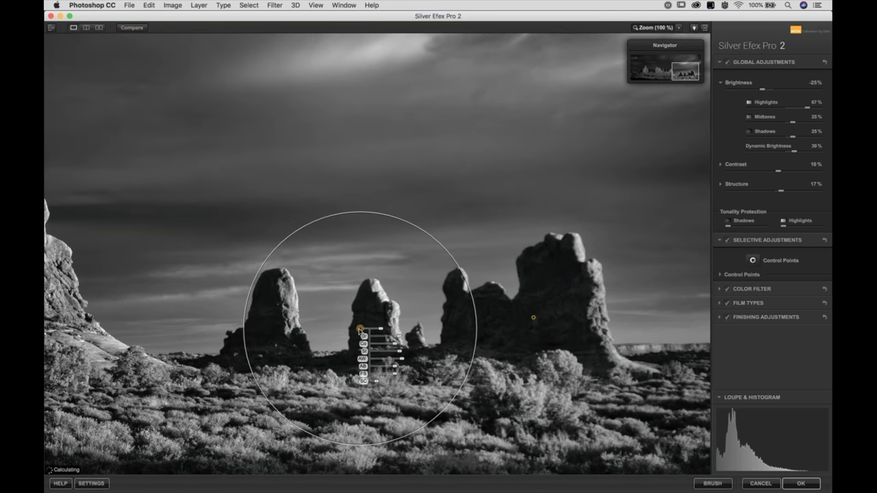
pyautogui.click(406, 297)
pyautogui.click(426, 313)
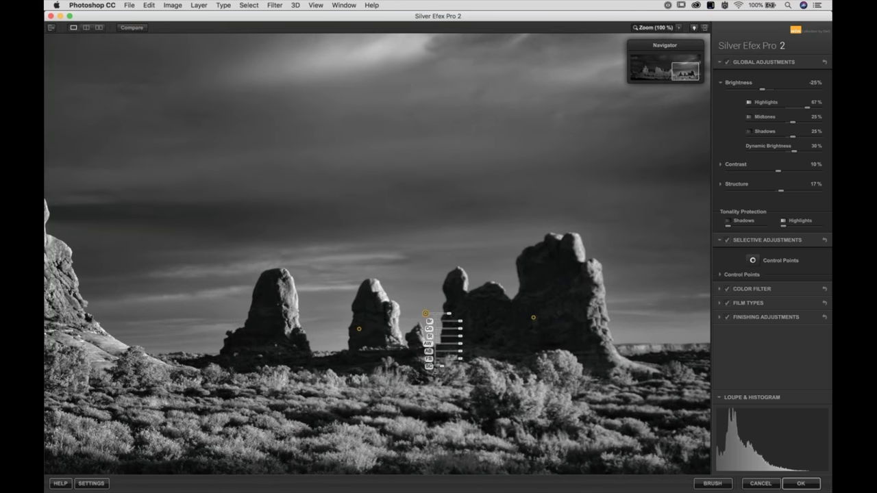
pyautogui.moveTo(454, 316); pyautogui.dragTo(420, 294)
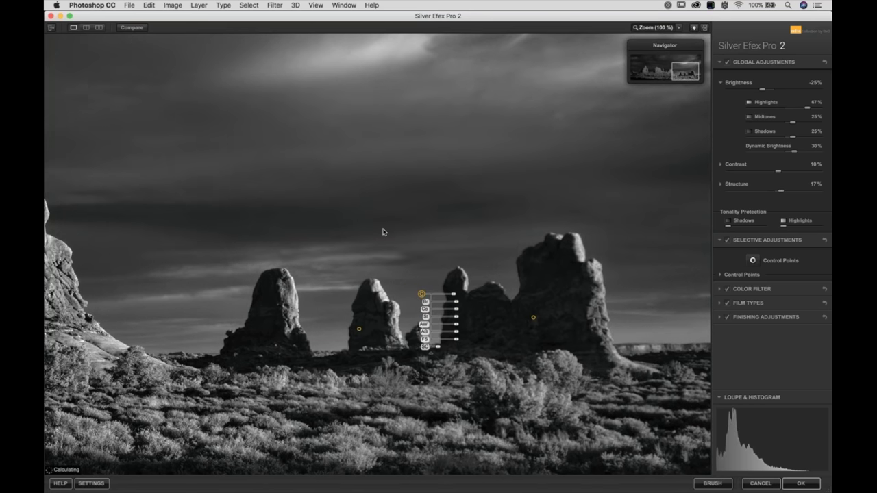
pyautogui.click(405, 225)
# - Fit the whole panorama in view and compare the adjusted result with the version before the adjustments
pyautogui.press('super+0')
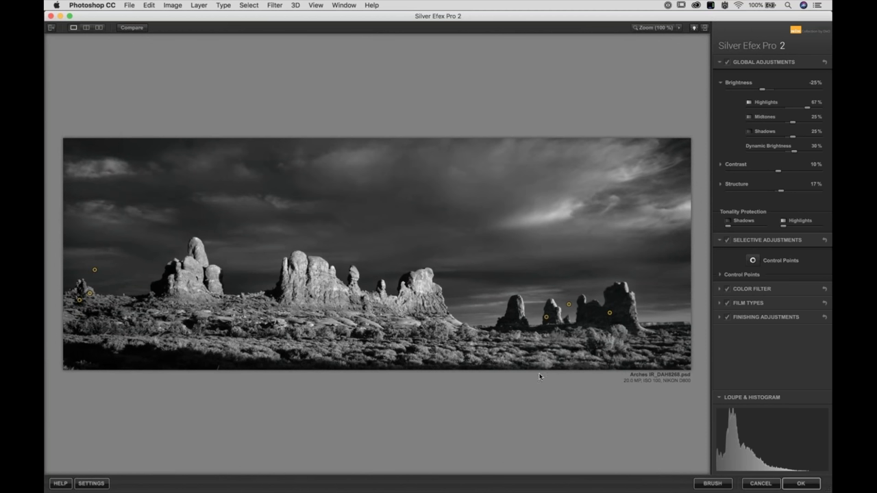
pyautogui.click(132, 30)
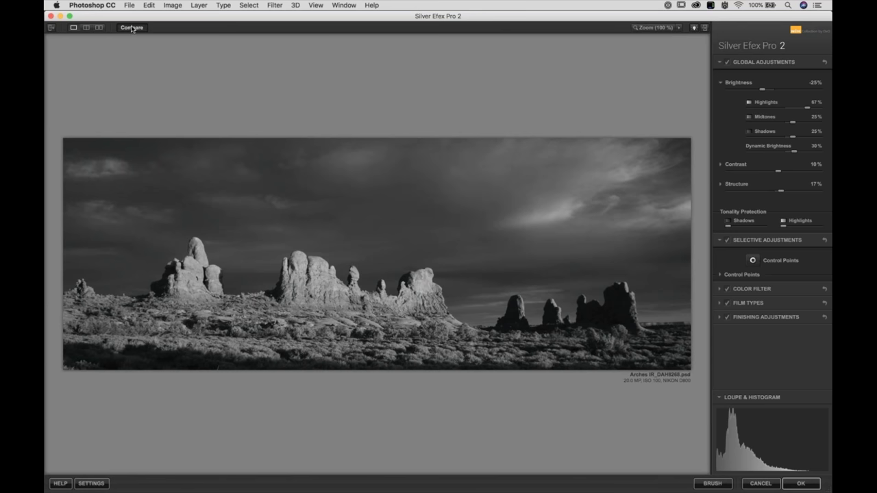
pyautogui.click(132, 28)
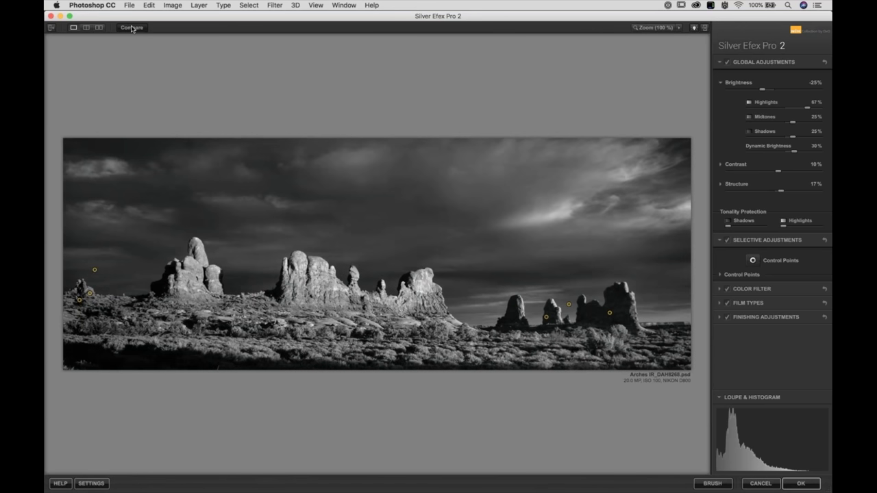
# - Expand the Finishing Adjustments, collapse the Vignette controls and apply Selenium toning preset 4
pyautogui.click(760, 318)
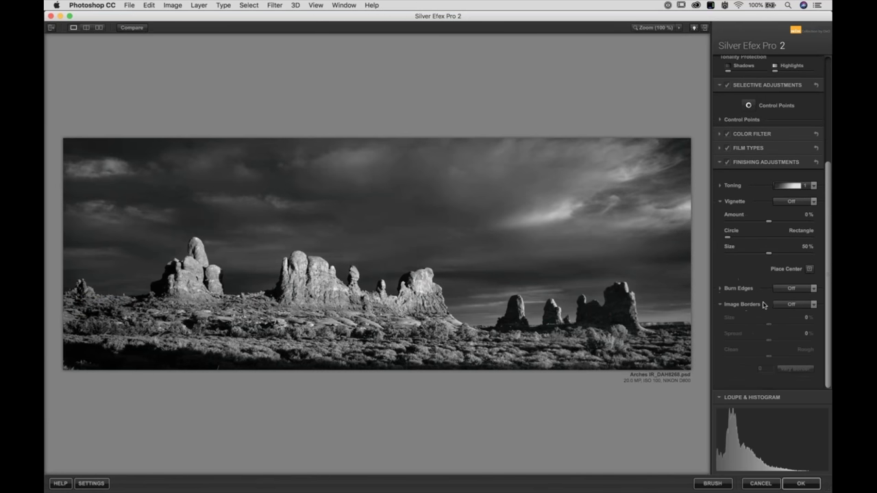
pyautogui.click(735, 202)
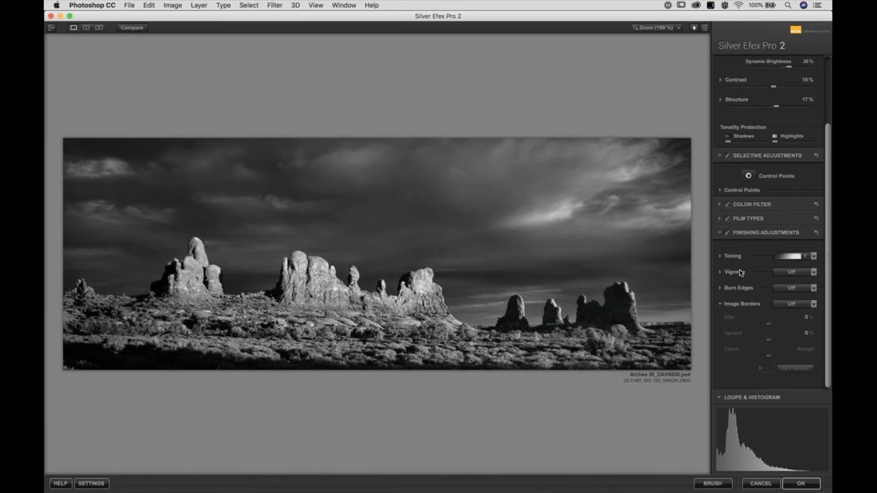
pyautogui.click(813, 256)
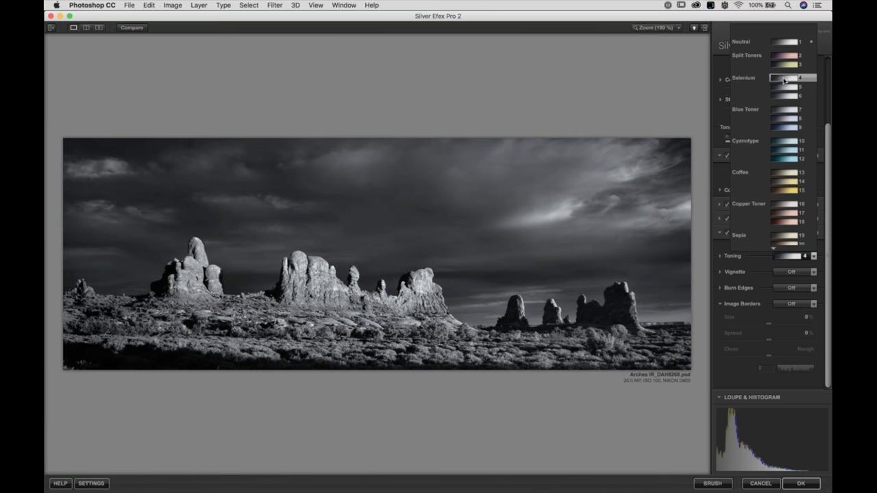
pyautogui.click(784, 81)
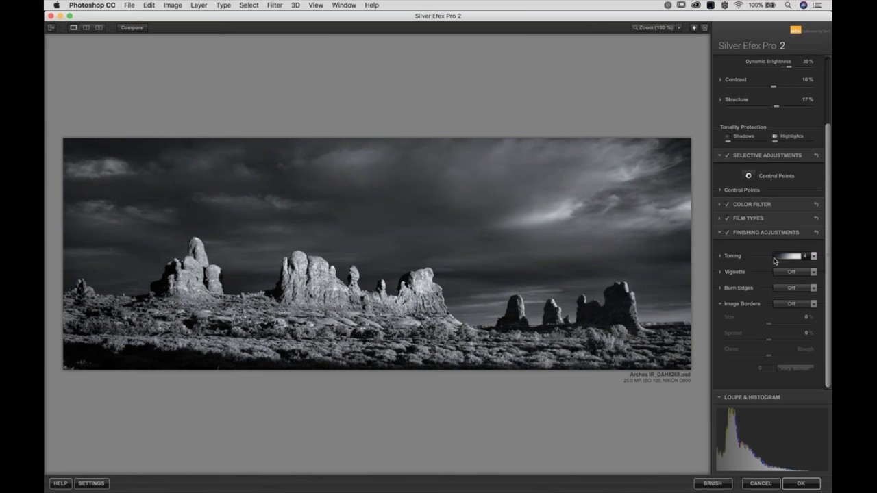
# - Expand the Toning controls and raise the toning Strength to 56%
pyautogui.click(733, 257)
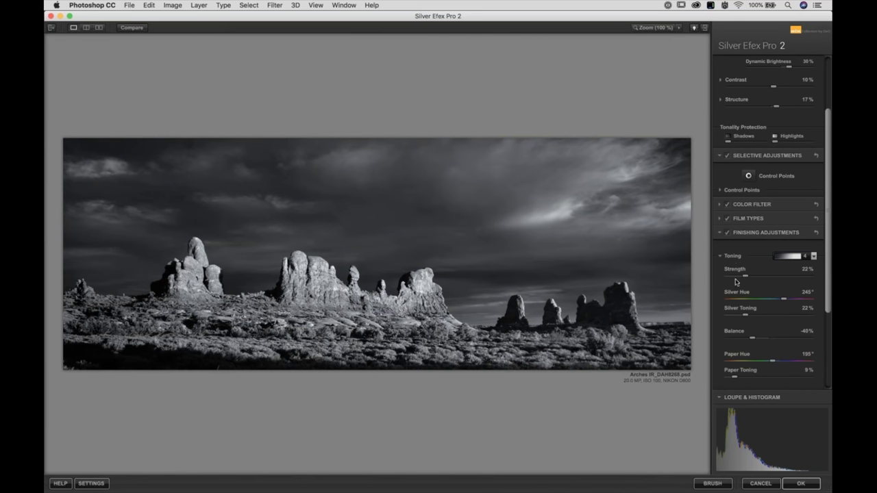
pyautogui.moveTo(745, 277); pyautogui.dragTo(775, 282)
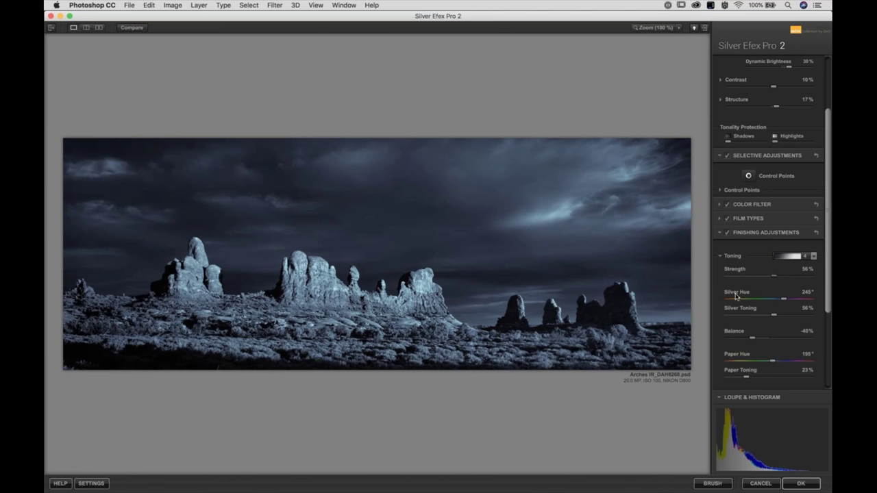
pyautogui.scroll(-3, 756, 288)
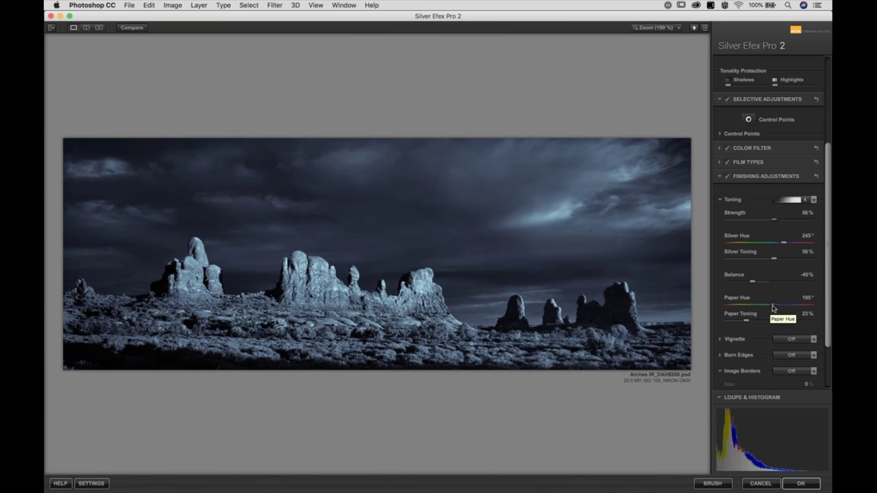
# - Set the toning Paper Hue to 51°, Silver Hue to 238° and Balance to 25%, and reduce the Strength to 29%
pyautogui.moveTo(772, 308); pyautogui.dragTo(738, 308)
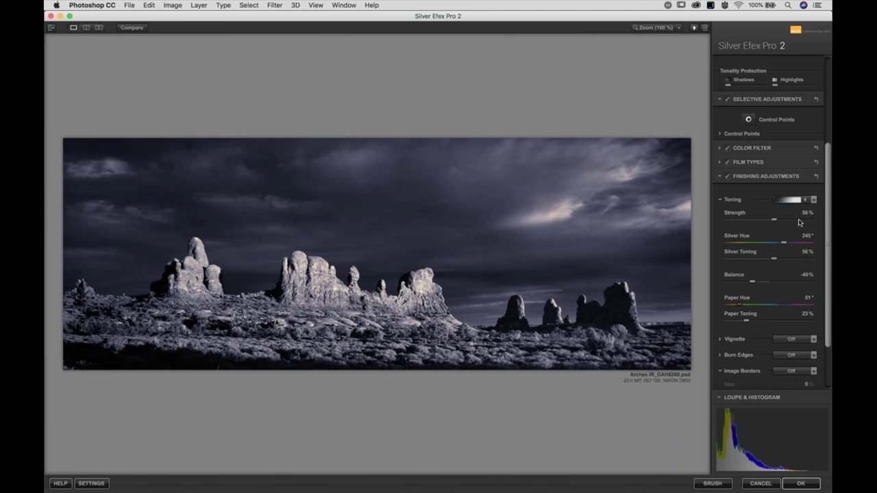
pyautogui.moveTo(784, 244); pyautogui.dragTo(781, 241)
pyautogui.moveTo(753, 282); pyautogui.dragTo(782, 285)
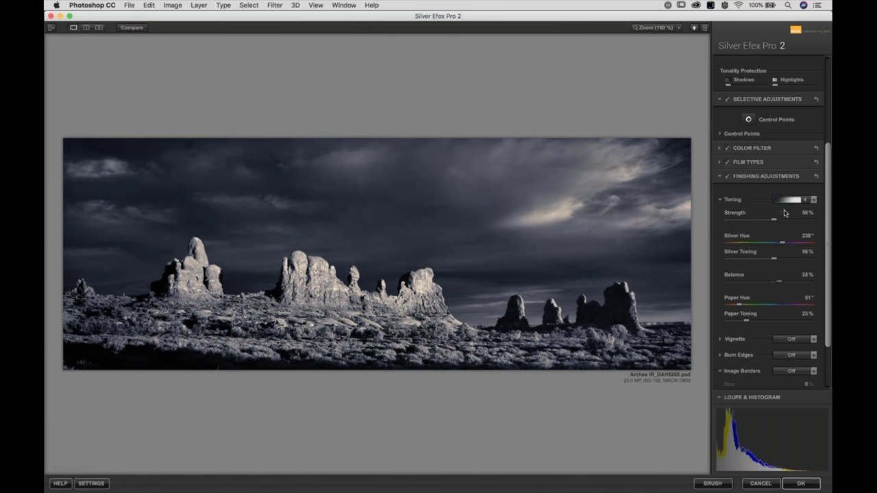
pyautogui.moveTo(774, 222); pyautogui.dragTo(752, 224)
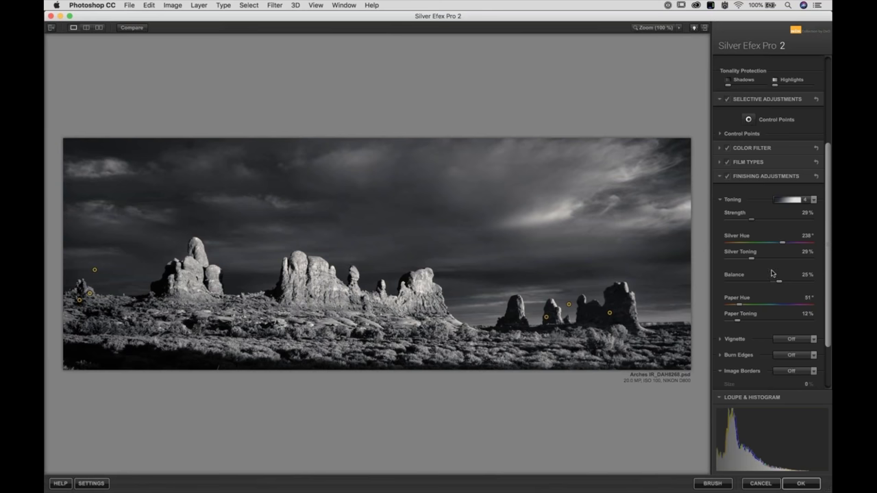
# - Compare the toned panorama with the original image and apply the Silver Efex Pro 2 result to the Photoshop document
pyautogui.click(133, 31)
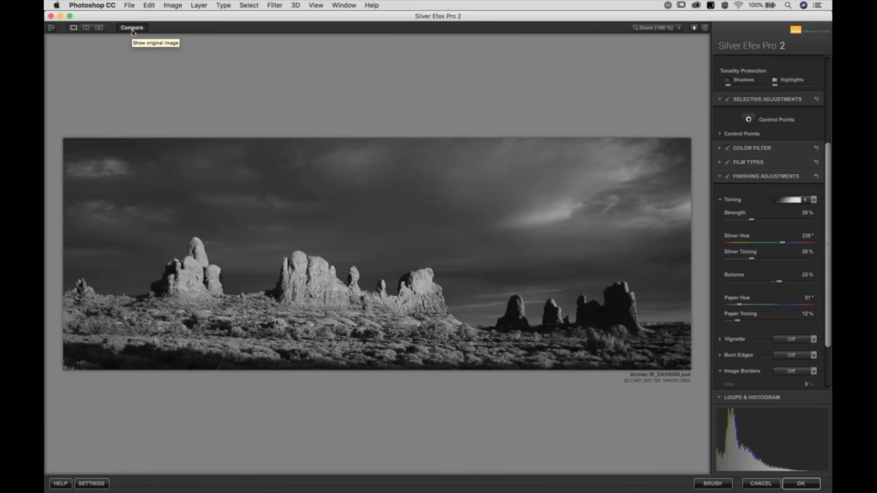
pyautogui.click(133, 31)
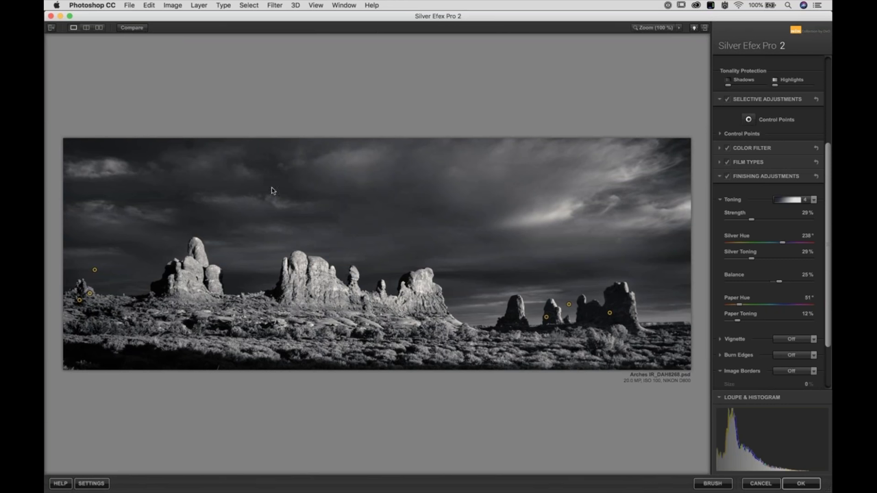
pyautogui.click(801, 483)
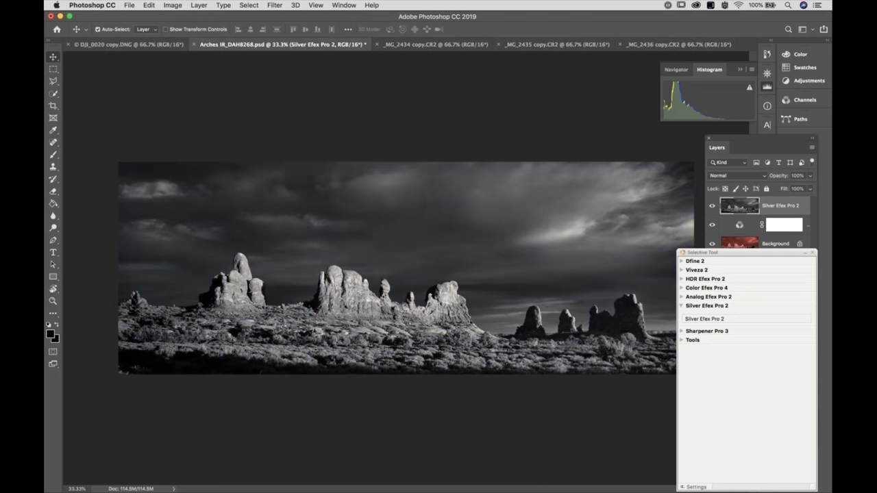
# - Minimize the Selective Tool, move it below the layer list, and toggle the Silver Efex Pro 2 layer's visibility to compare before and after
pyautogui.click(805, 254)
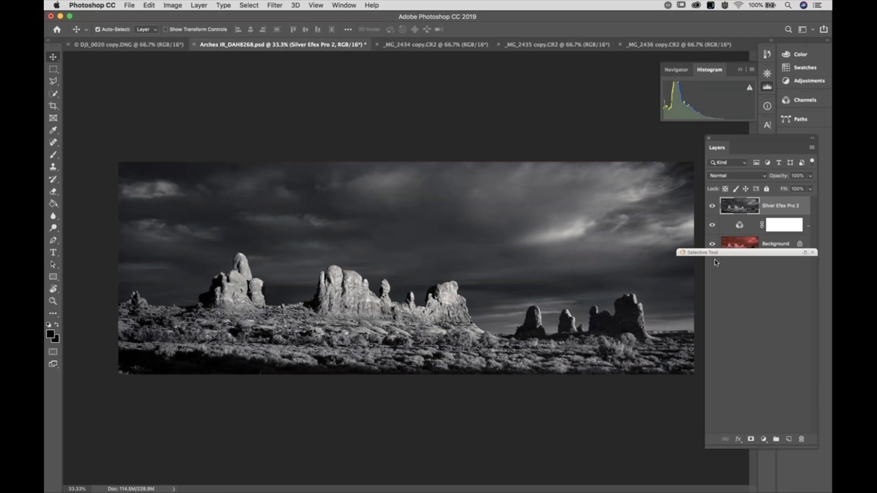
pyautogui.moveTo(745, 254); pyautogui.dragTo(739, 345)
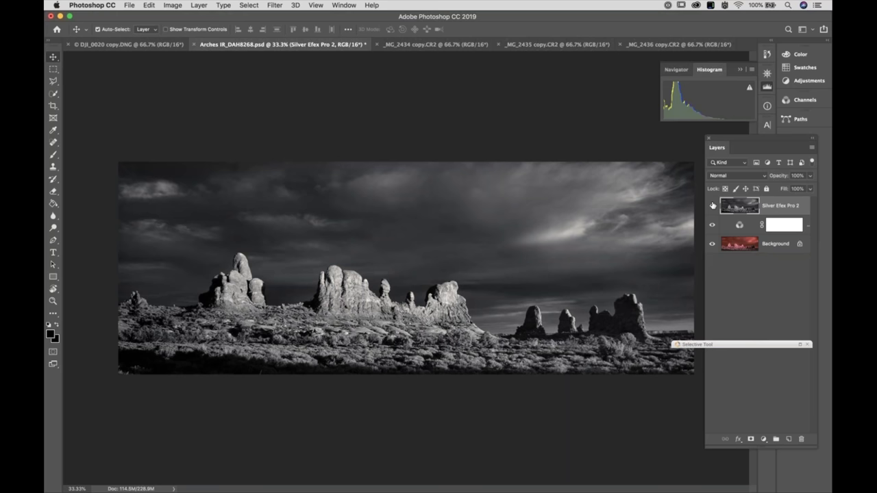
pyautogui.click(713, 206)
pyautogui.click(712, 205)
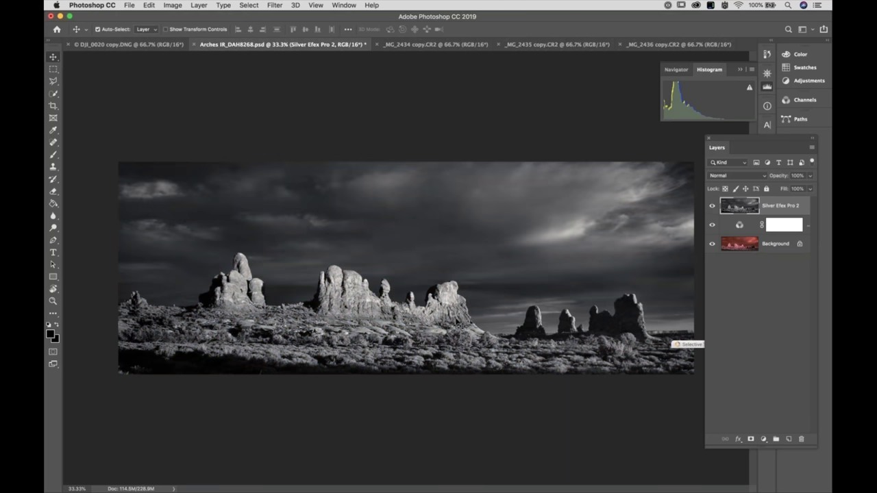
pyautogui.moveTo(644, 489)
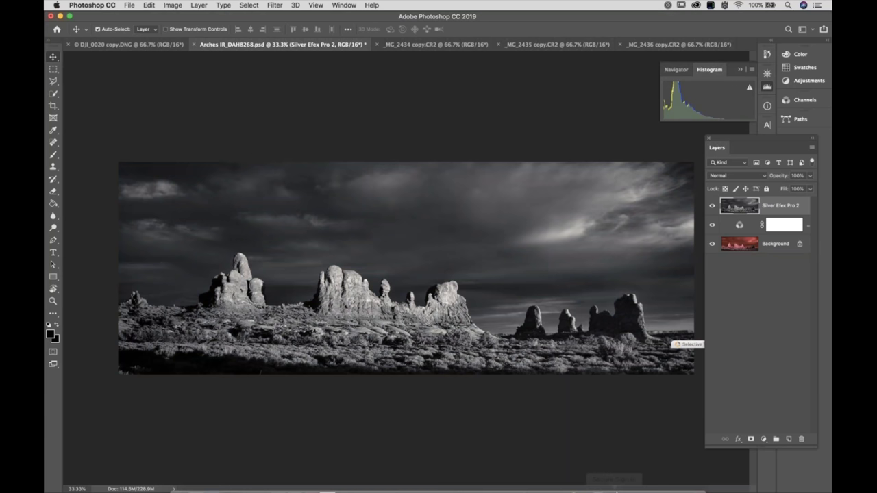
pyautogui.click(678, 483)
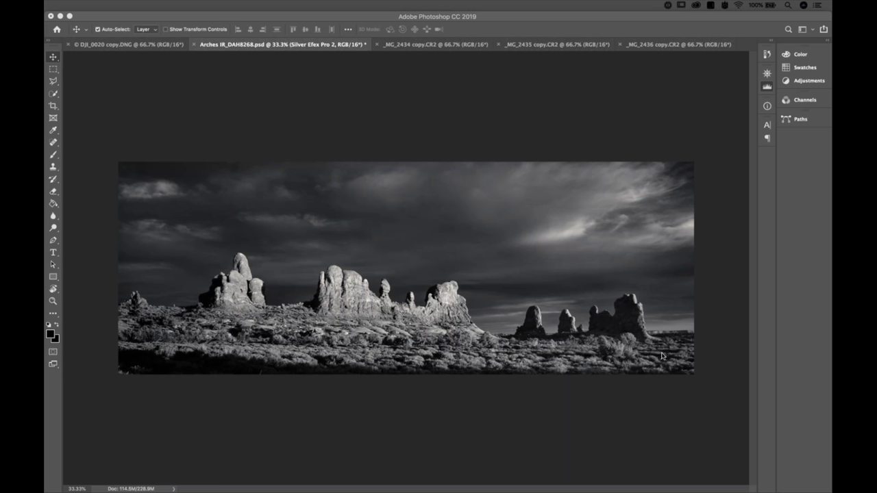
pyautogui.click(472, 89)
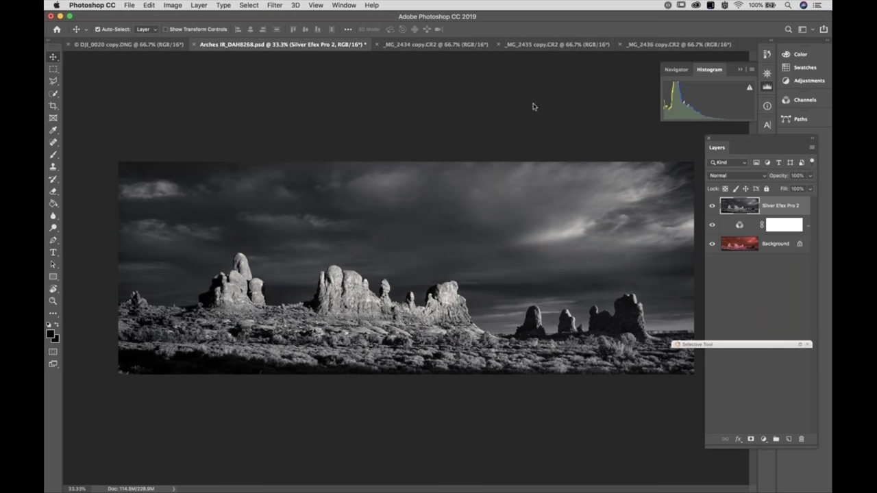
pyautogui.click(449, 91)
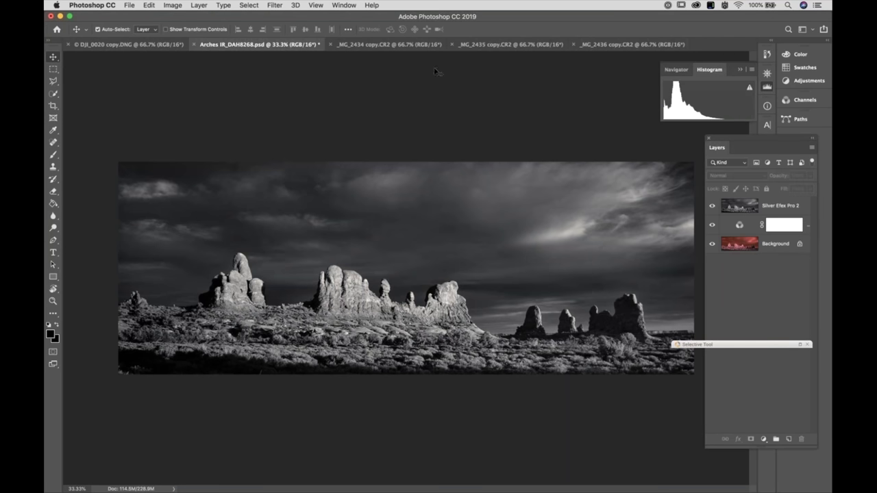
# - Examine the highlight and shadow detail in the three bracketed exposures _MG_2434, _MG_2435 and _MG_2436, ending on _MG_2434
pyautogui.click(399, 46)
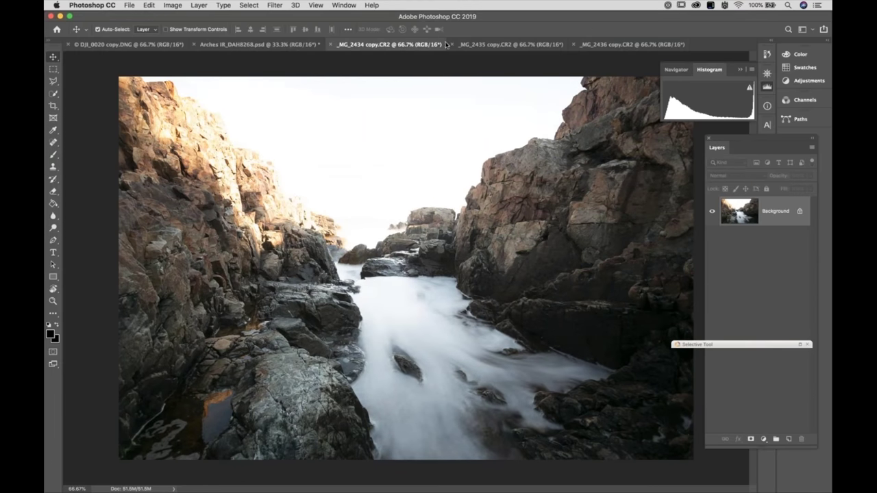
pyautogui.click(496, 45)
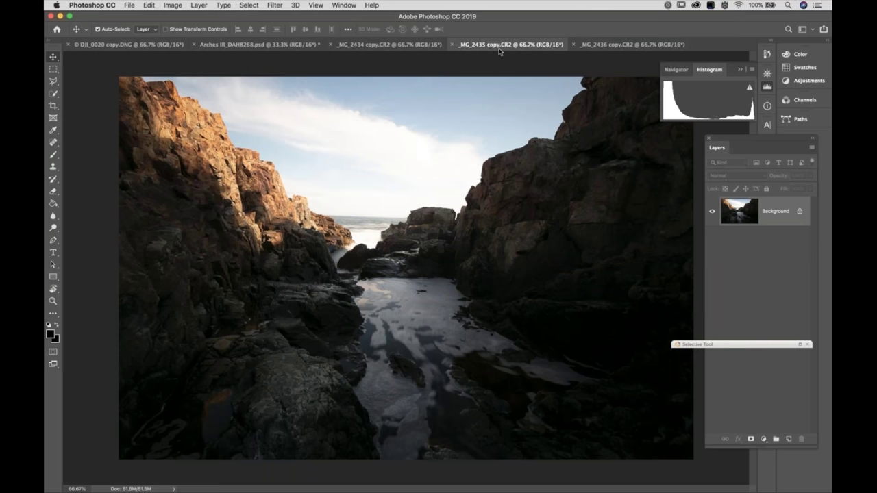
pyautogui.click(616, 46)
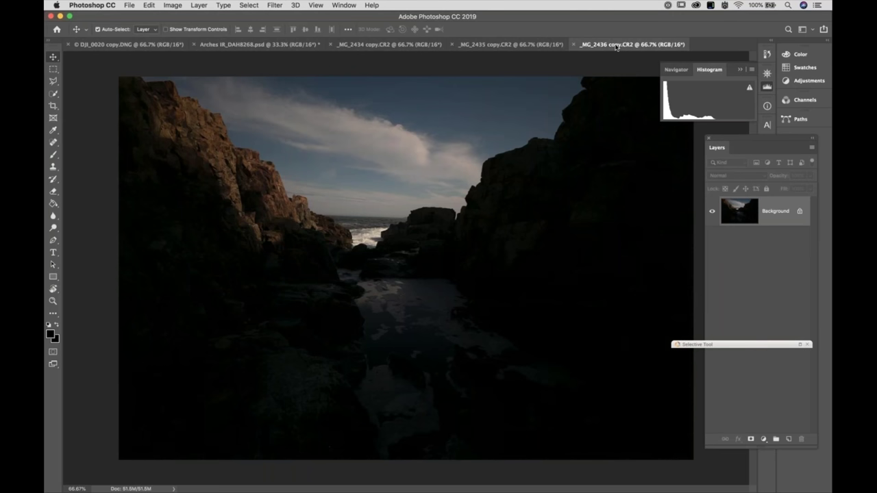
pyautogui.click(503, 45)
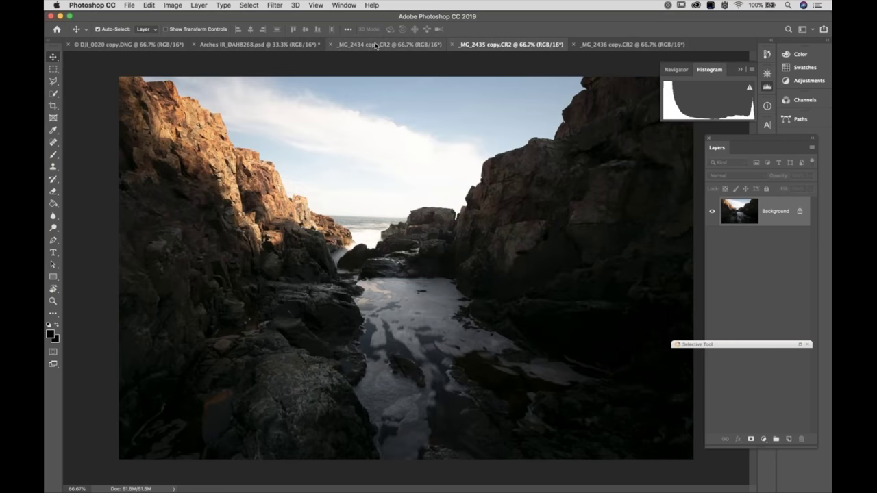
pyautogui.click(377, 45)
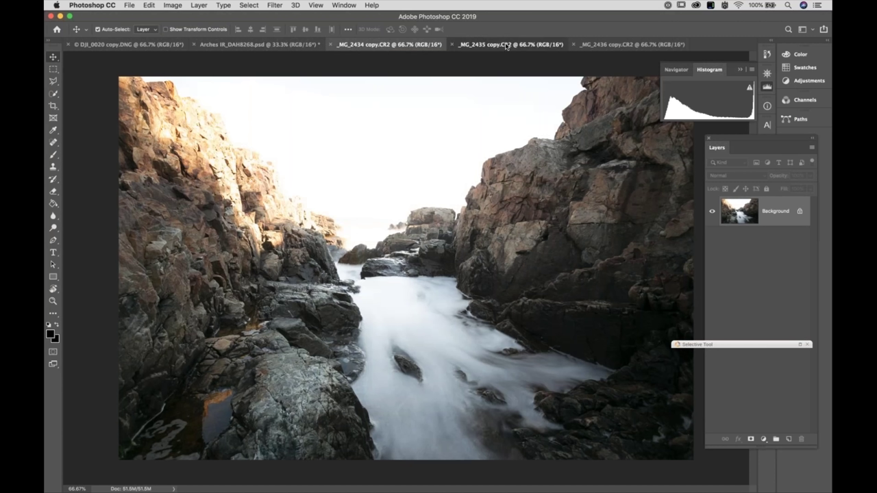
pyautogui.click(506, 45)
pyautogui.click(603, 46)
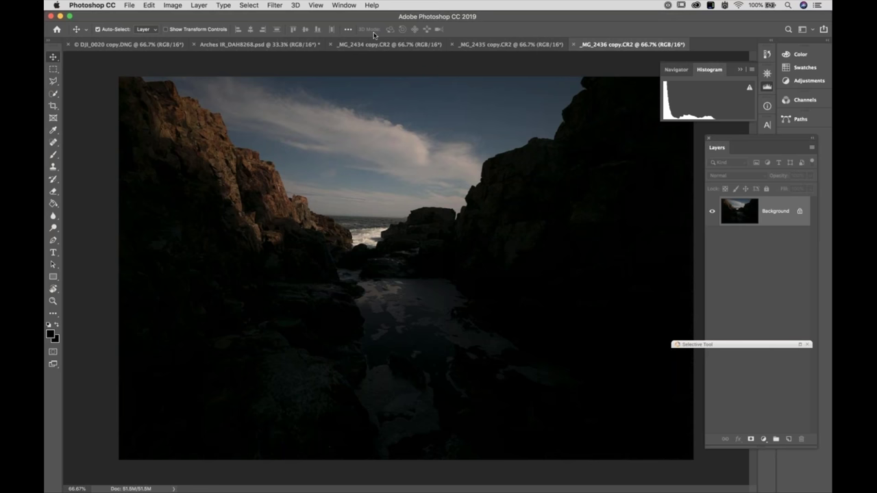
pyautogui.click(488, 45)
pyautogui.click(396, 45)
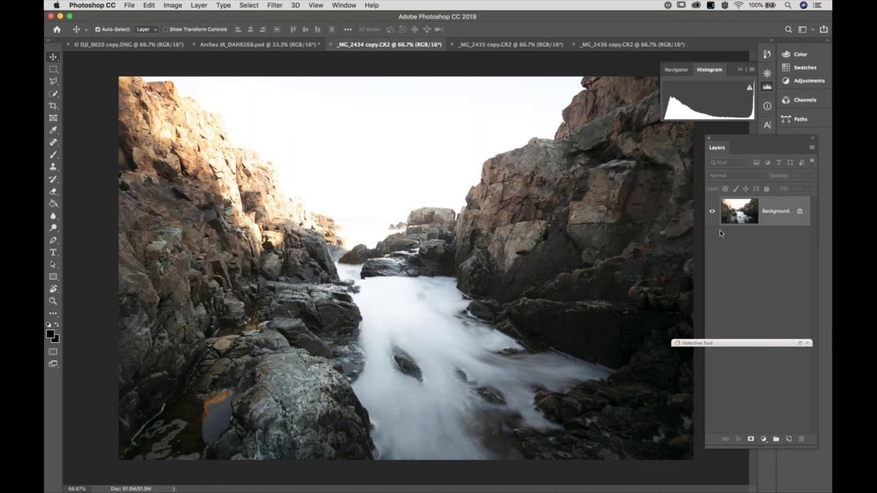
# - Close the Selective Tool and look up the Nik Collection entry among the filters
pyautogui.moveTo(726, 343); pyautogui.dragTo(720, 243)
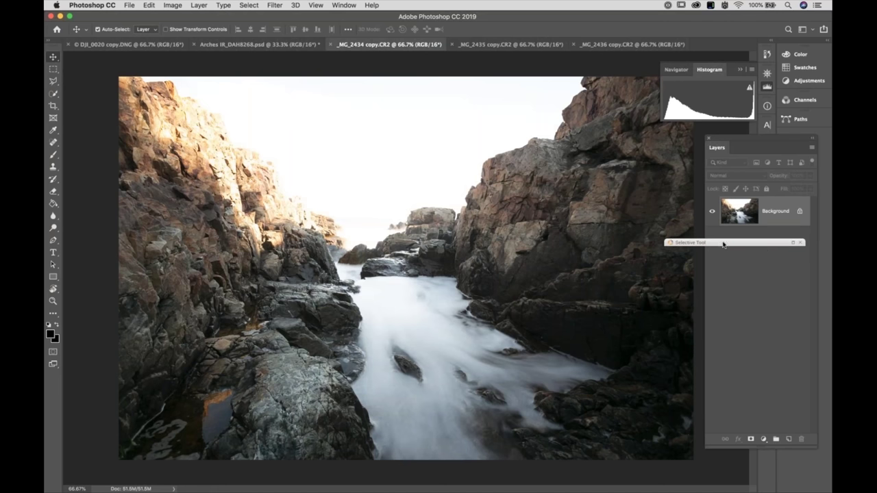
pyautogui.click(798, 243)
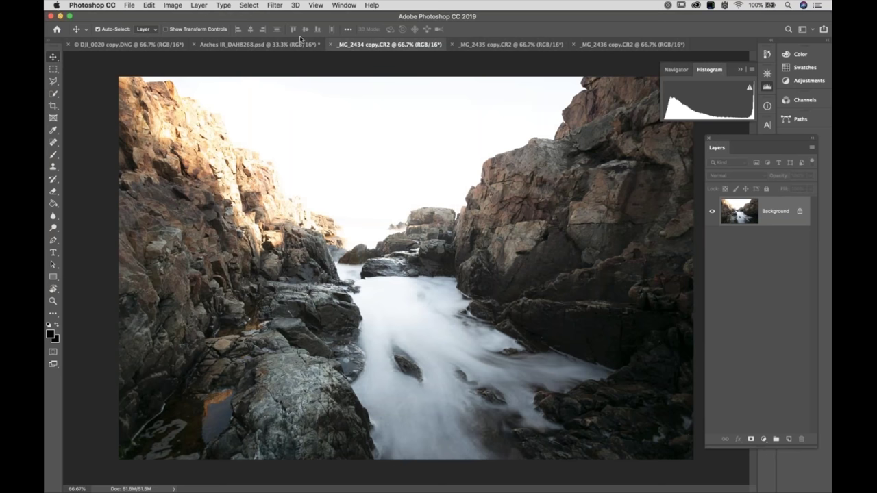
pyautogui.click(275, 4)
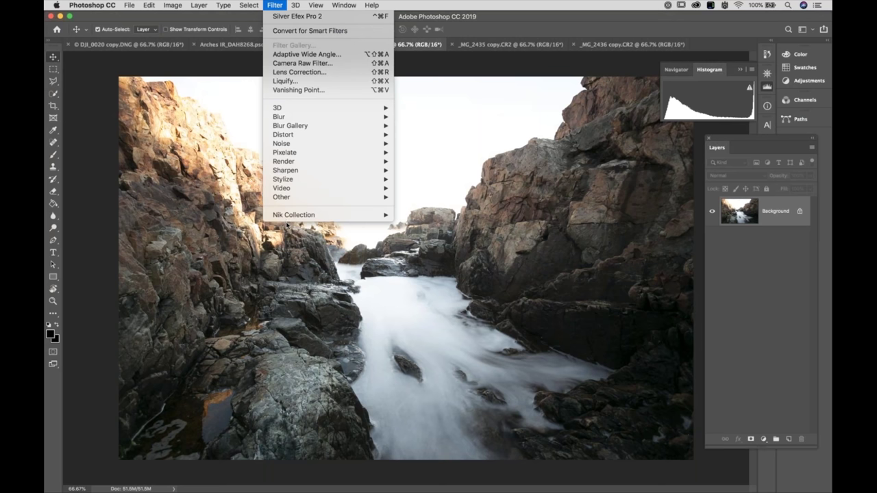
pyautogui.moveTo(292, 216)
# - Open the Nik Collection Selective Tool through the Automate commands, expand it over the image and collapse its Silver Efex Pro 2 group
pyautogui.moveTo(129, 5)
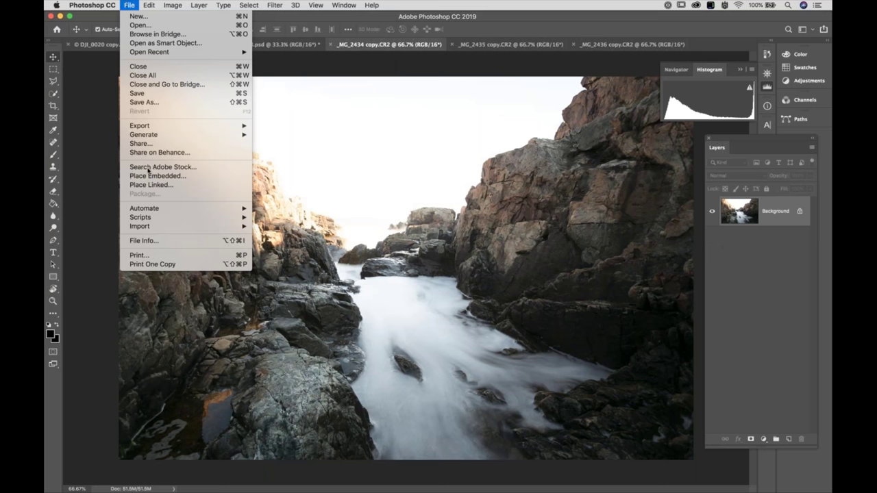
pyautogui.moveTo(154, 209)
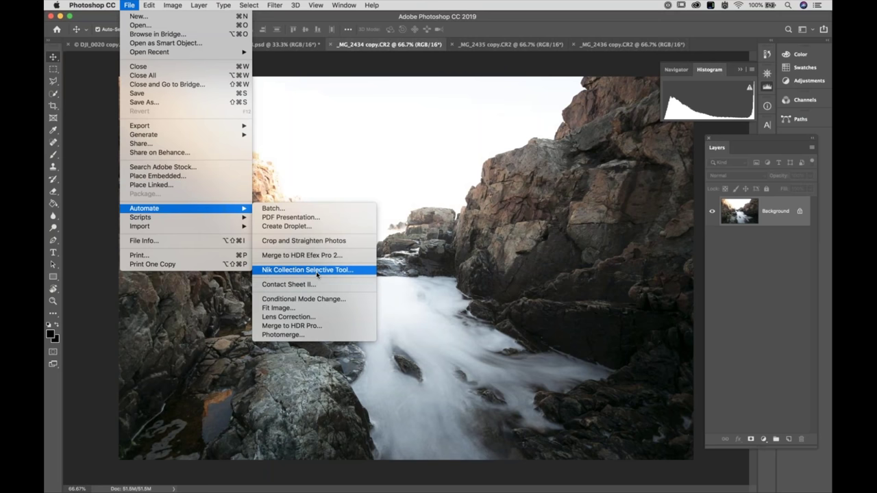
pyautogui.click(317, 274)
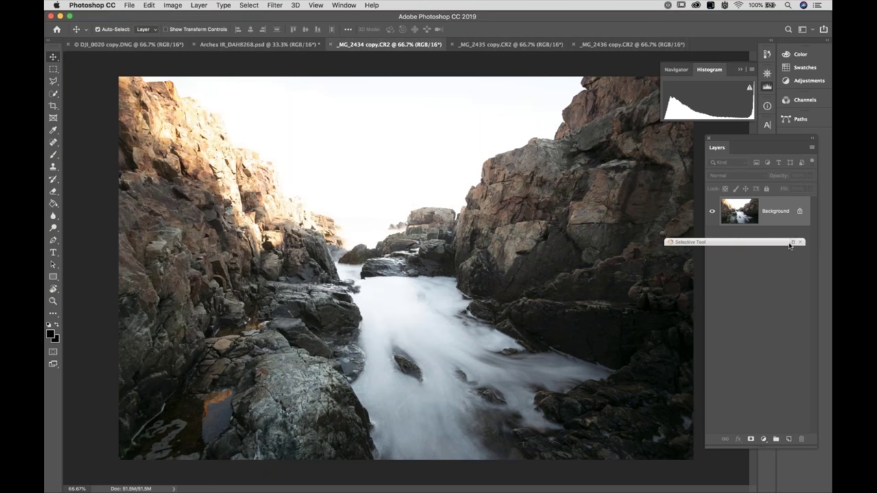
pyautogui.click(792, 243)
pyautogui.moveTo(761, 251); pyautogui.dragTo(700, 222)
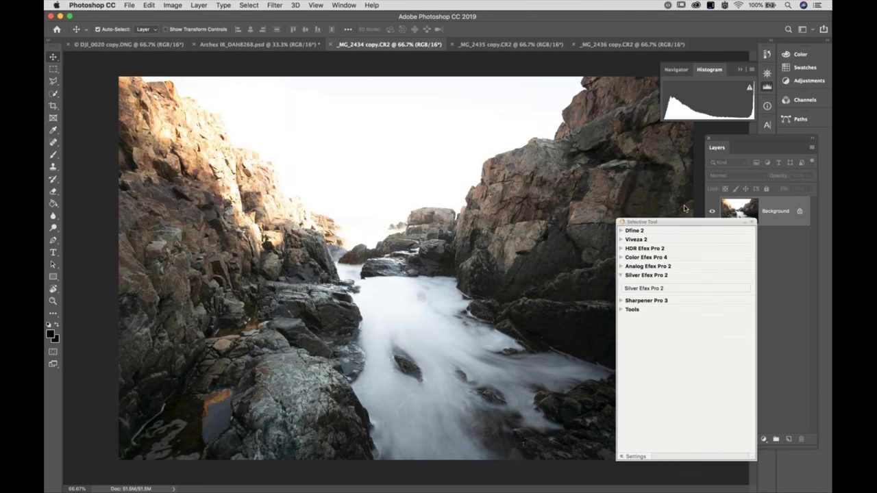
pyautogui.click(604, 256)
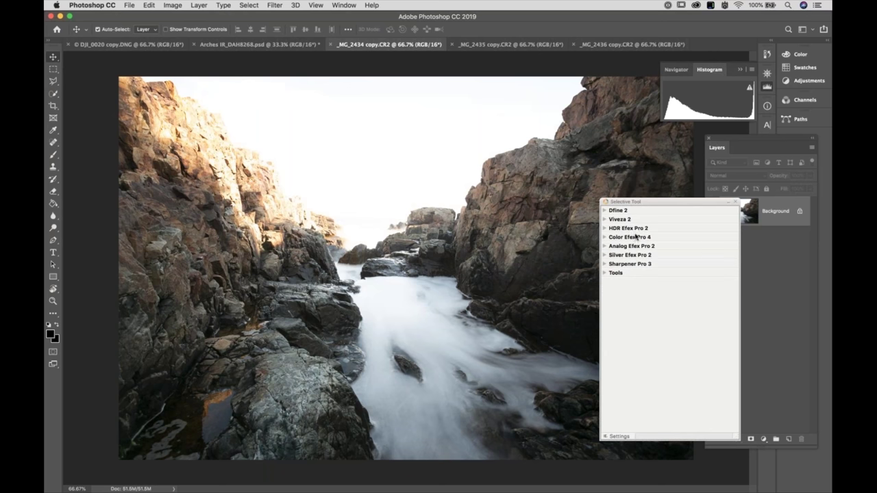
# - Review the Selective Tool settings, including the options for opening it when Photoshop launches, and close the settings
pyautogui.click(616, 436)
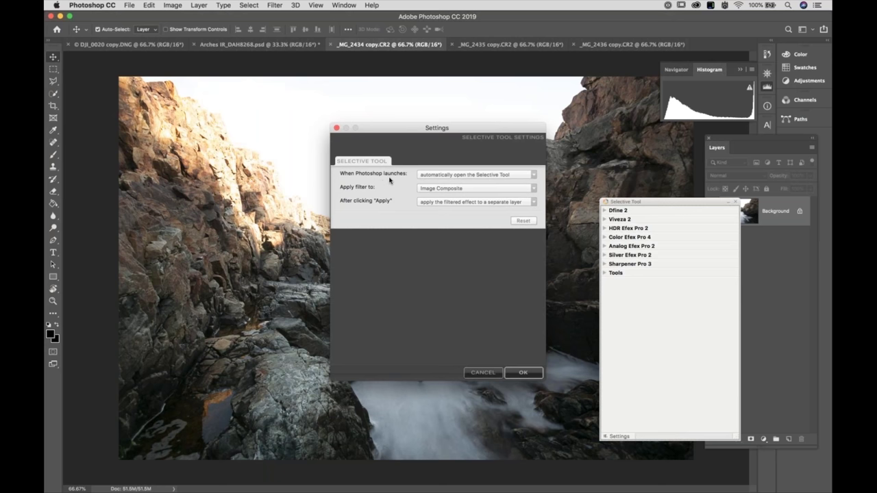
pyautogui.click(532, 176)
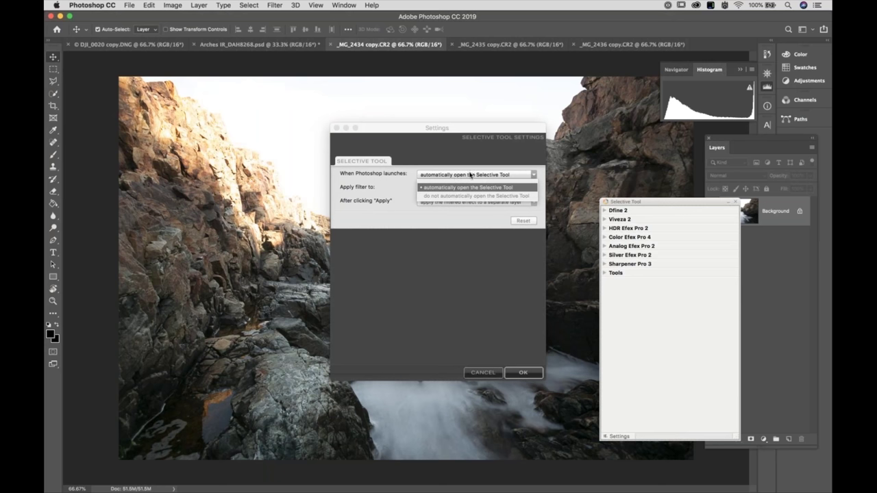
pyautogui.click(412, 174)
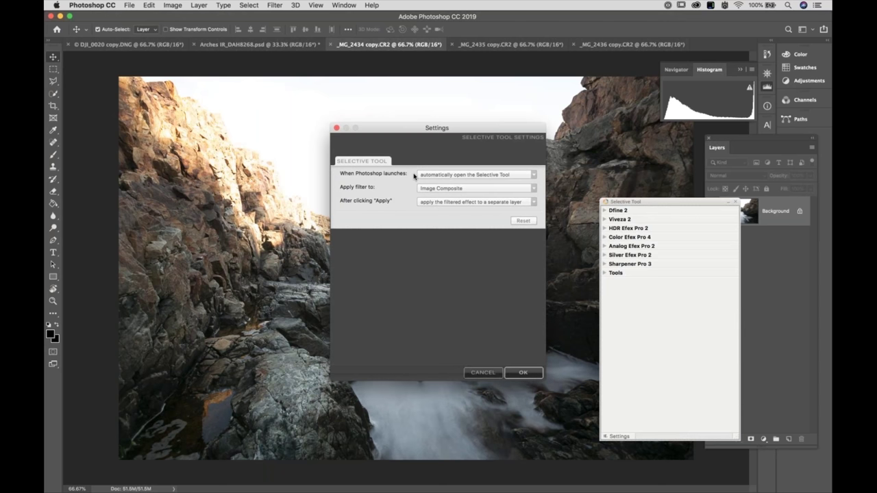
pyautogui.click(414, 174)
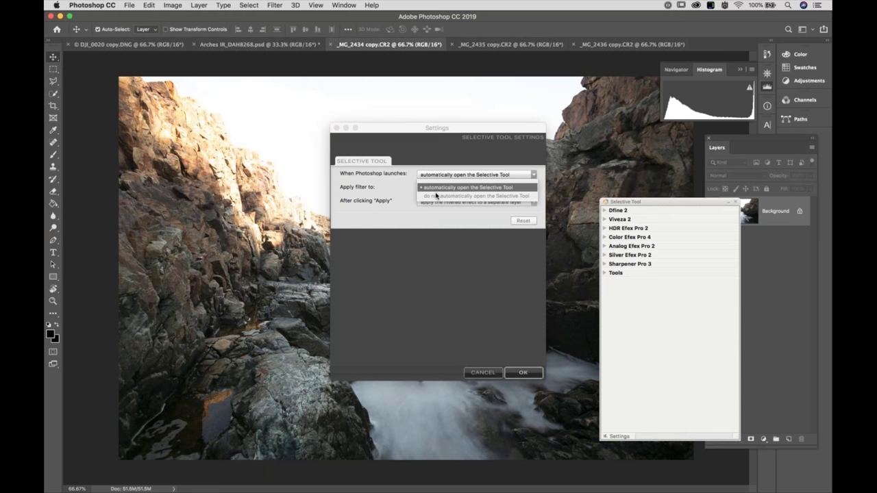
pyautogui.click(405, 177)
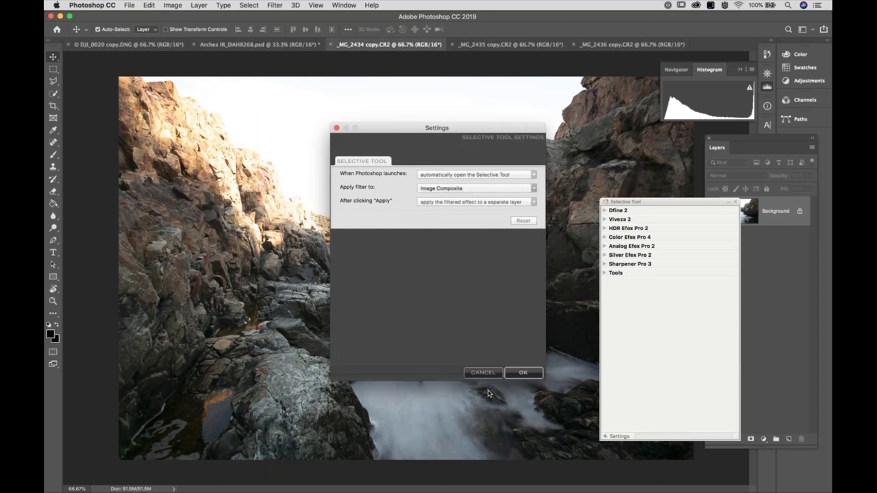
pyautogui.press('Return')
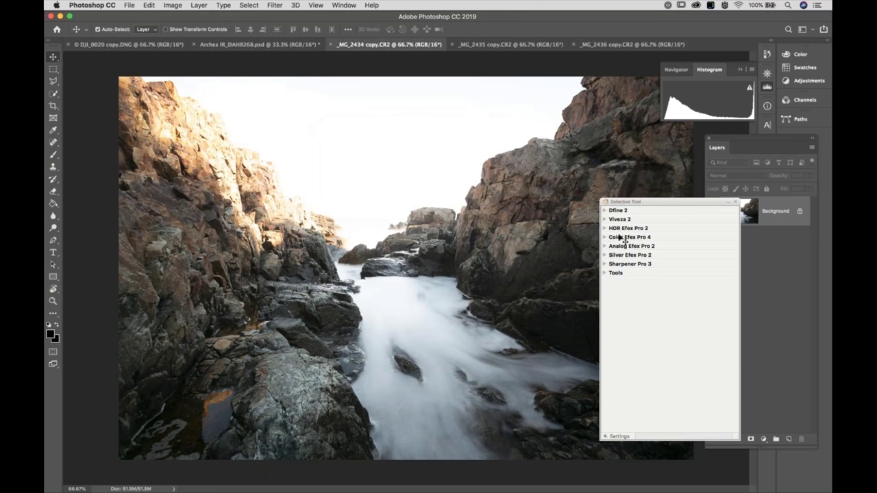
# - Compare the three bracketed exposures once more and open the HDR Efex Pro 2 Merge (Multiple Image Series) from _MG_2434
pyautogui.click(604, 228)
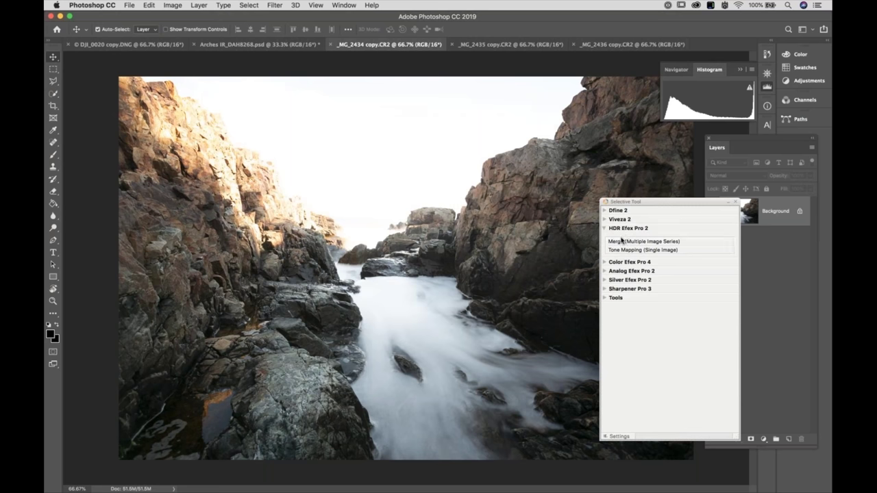
pyautogui.click(480, 44)
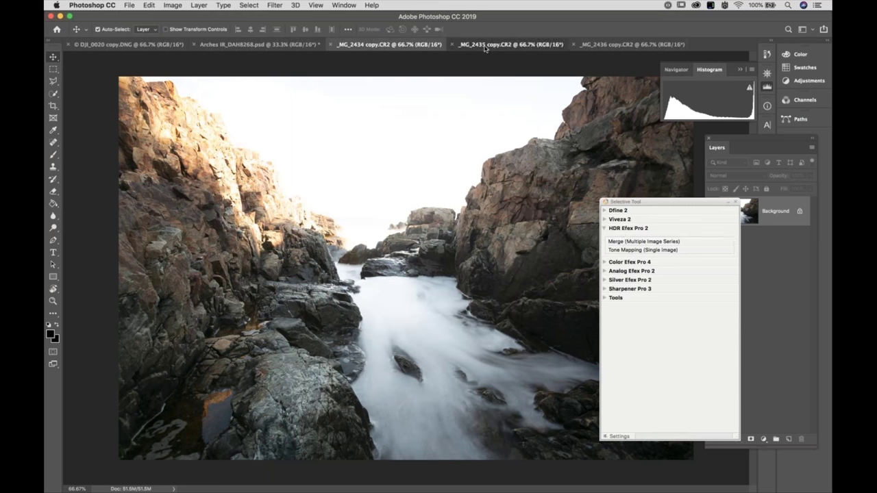
pyautogui.click(630, 45)
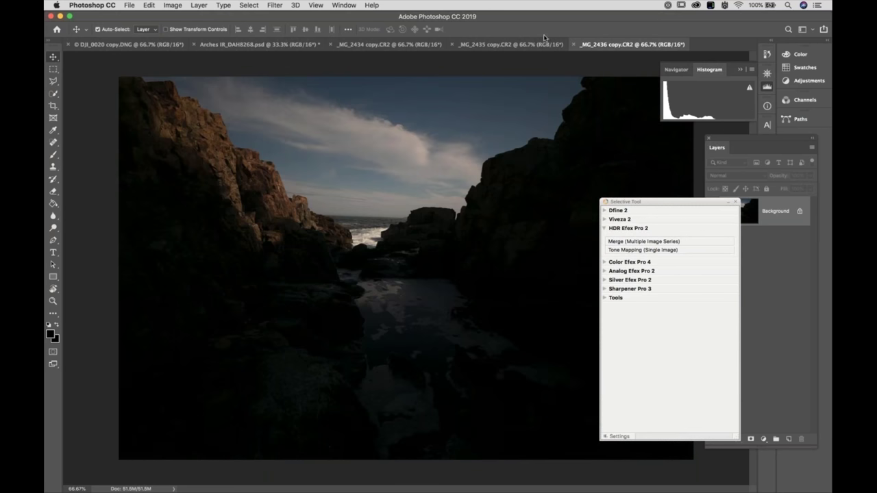
pyautogui.click(503, 45)
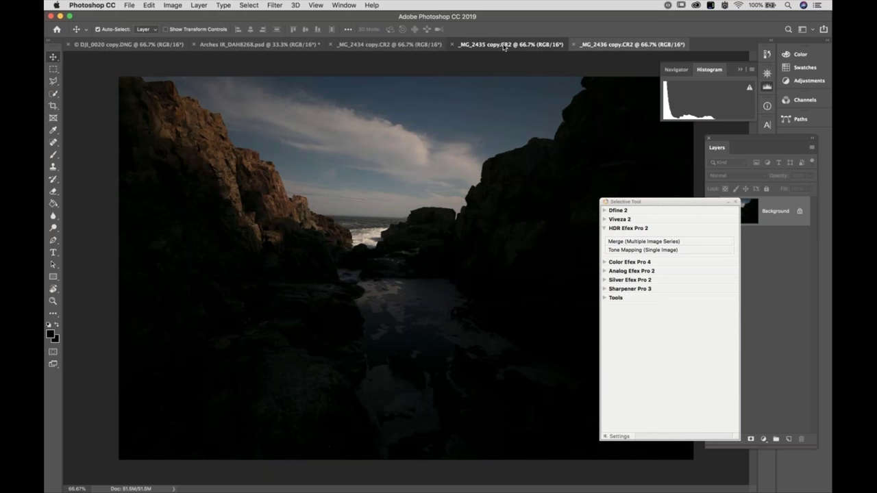
pyautogui.click(408, 44)
pyautogui.click(408, 43)
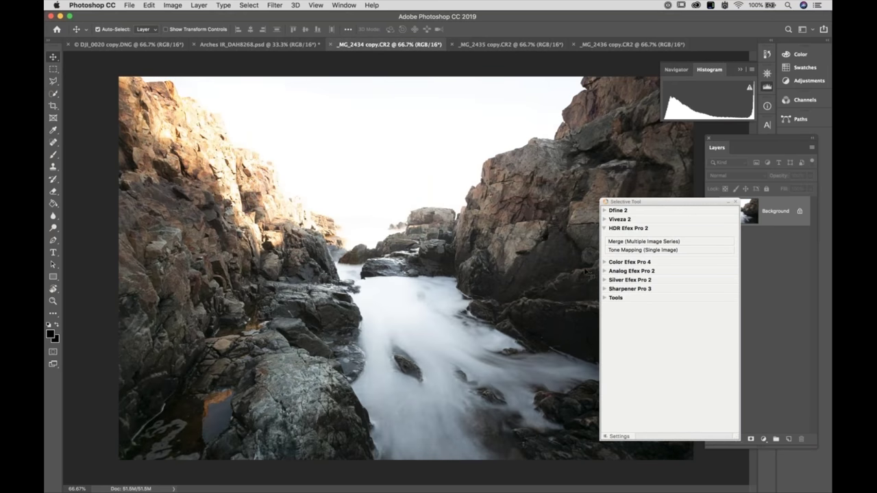
pyautogui.click(607, 251)
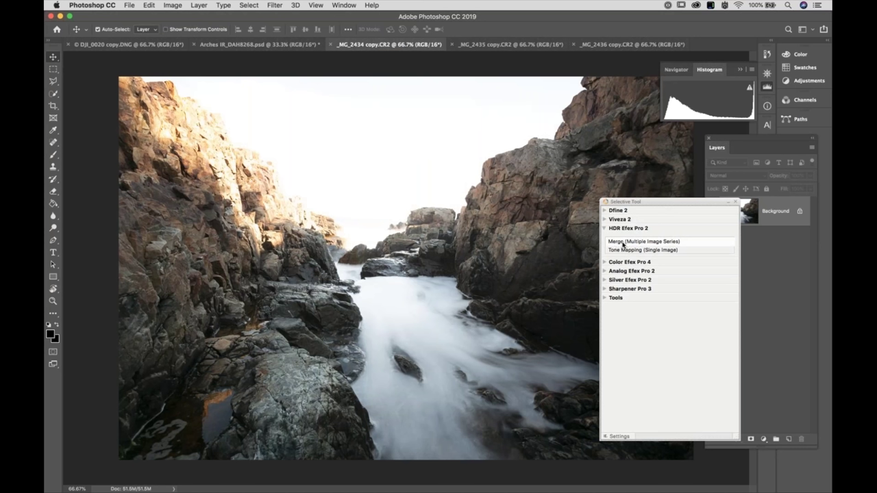
pyautogui.click(622, 243)
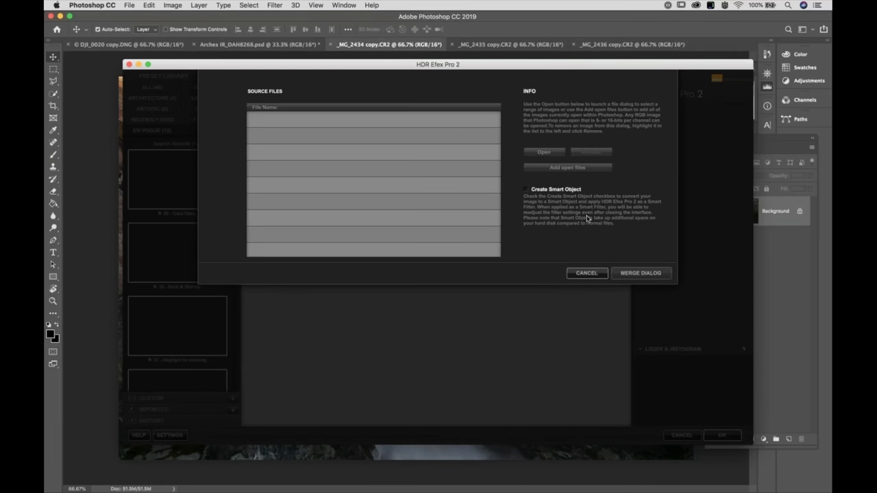
# - Add all open files to the merge source list, and remove Arches IR_DAH8268.psd and DJI_0020 copy.DNG from it
pyautogui.click(537, 153)
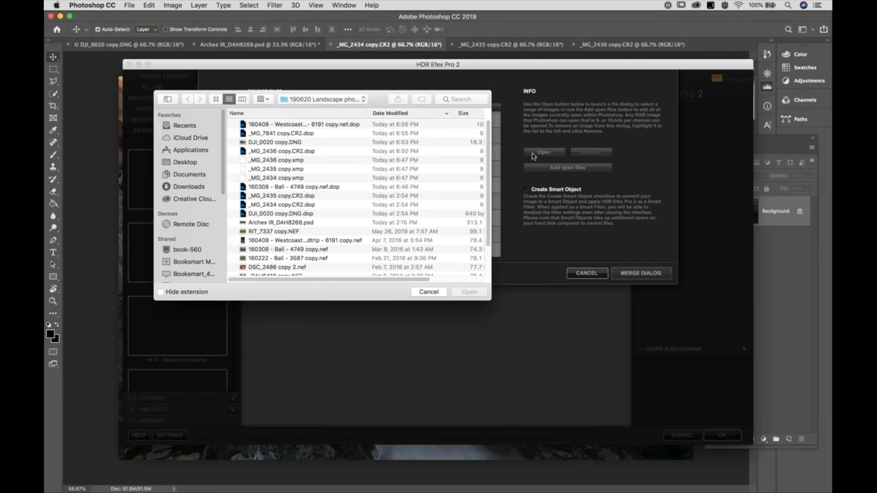
pyautogui.click(428, 292)
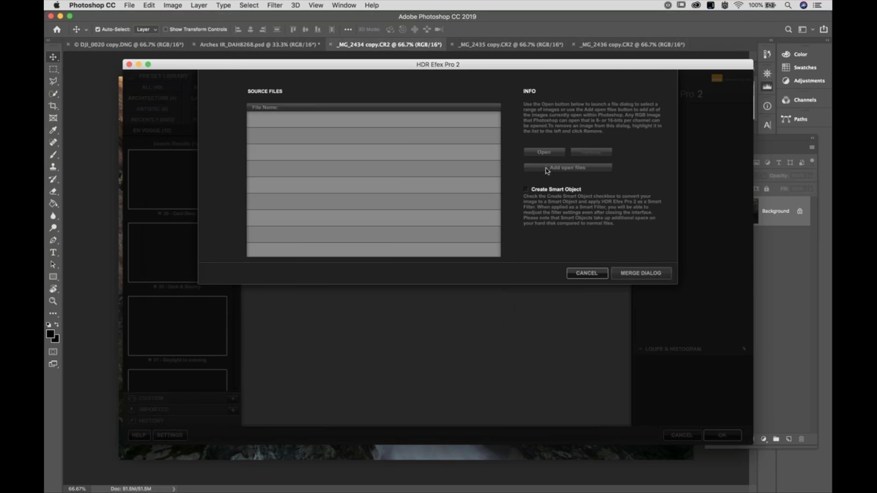
pyautogui.click(532, 169)
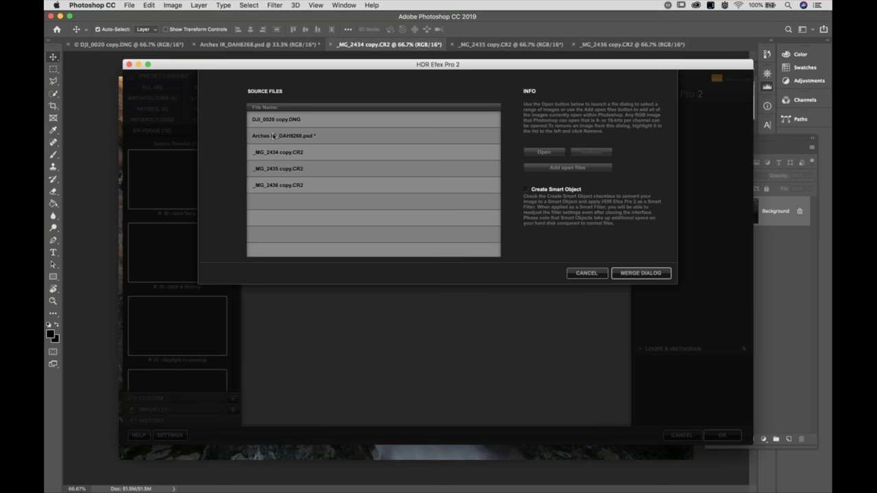
pyautogui.click(273, 136)
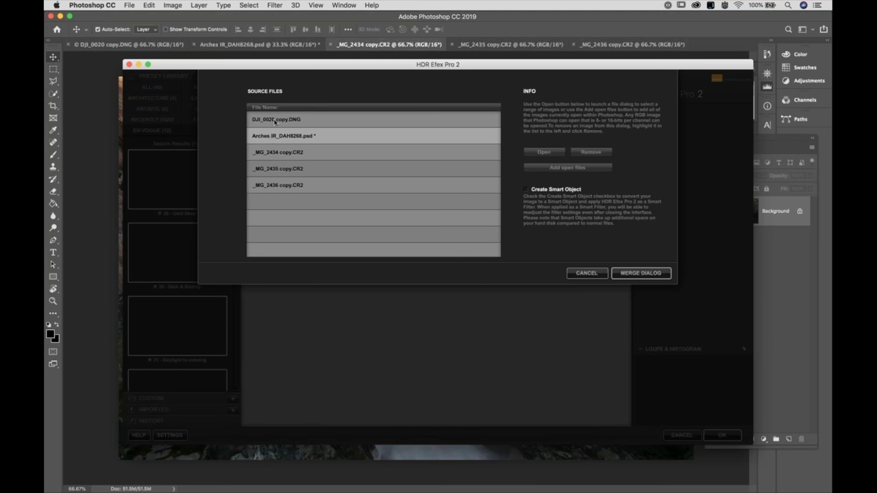
pyautogui.click(275, 122)
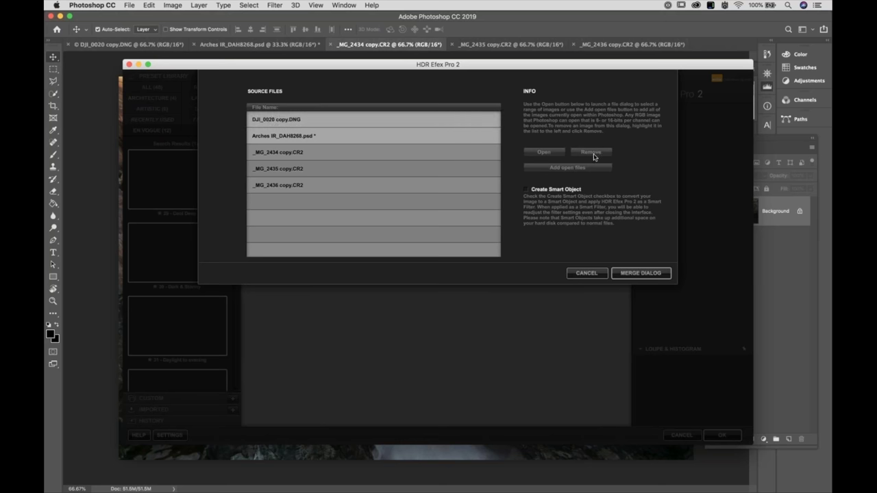
pyautogui.click(592, 153)
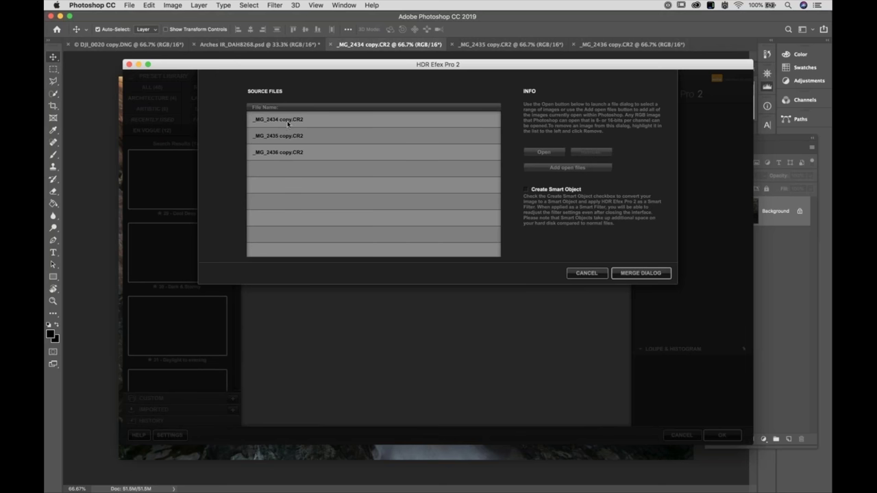
# - Open the Merge dialog for the three source exposures and move its window higher over the image
pyautogui.click(640, 274)
pyautogui.click(627, 274)
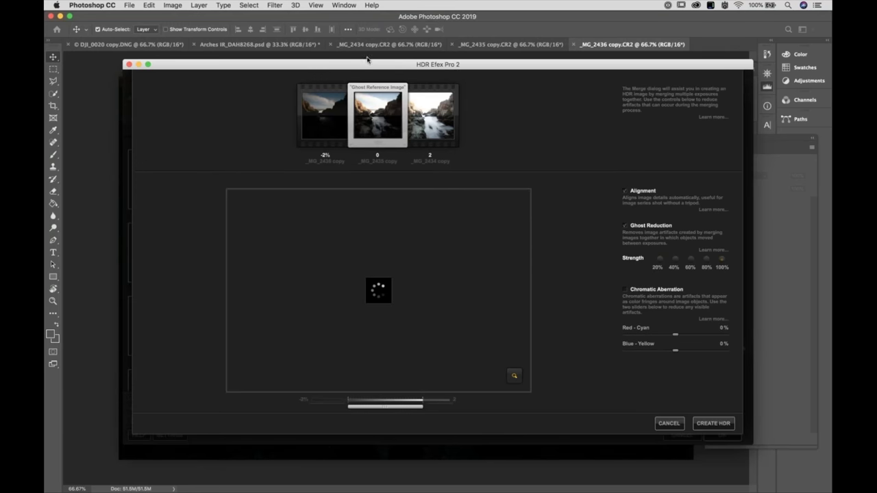
pyautogui.moveTo(364, 63); pyautogui.dragTo(352, 36)
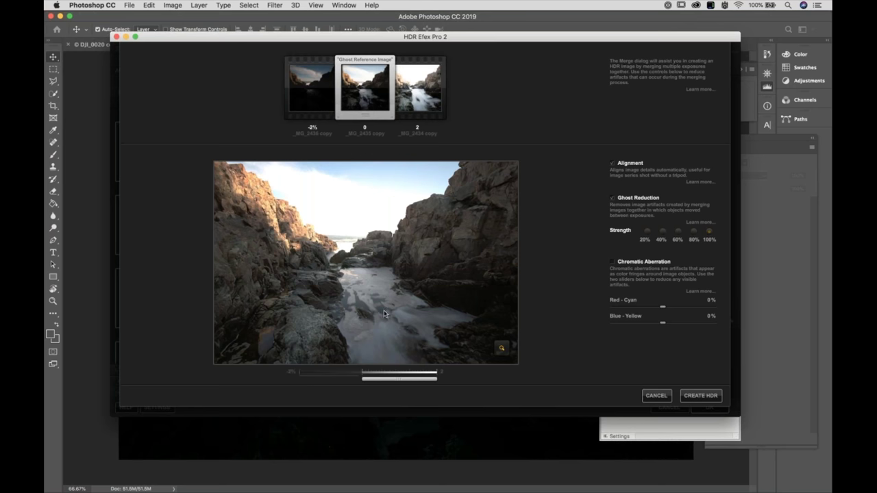
# - Compare the merge with and without Ghost Reduction, then create the HDR with _MG_2434 as the ghost reference image
pyautogui.click(613, 200)
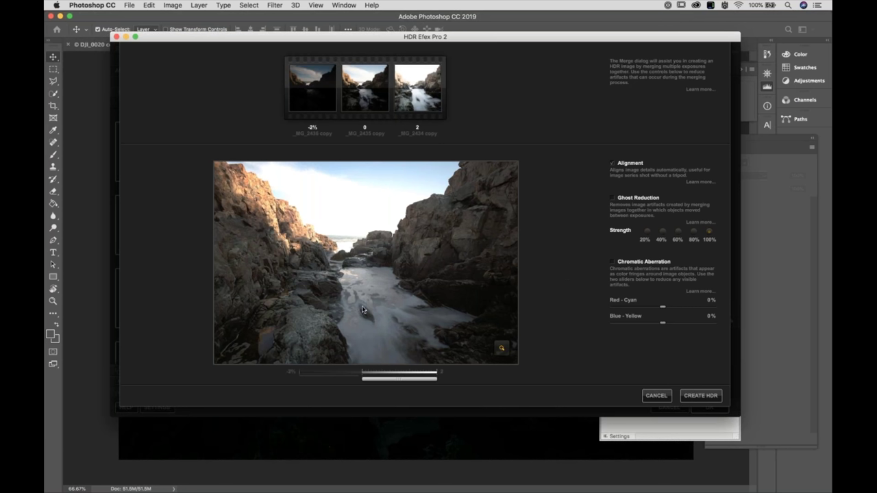
pyautogui.click(611, 200)
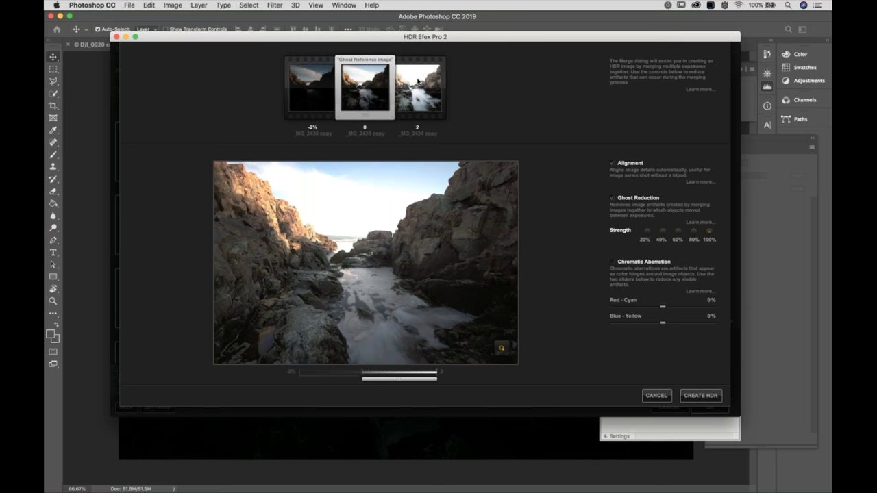
pyautogui.click(418, 82)
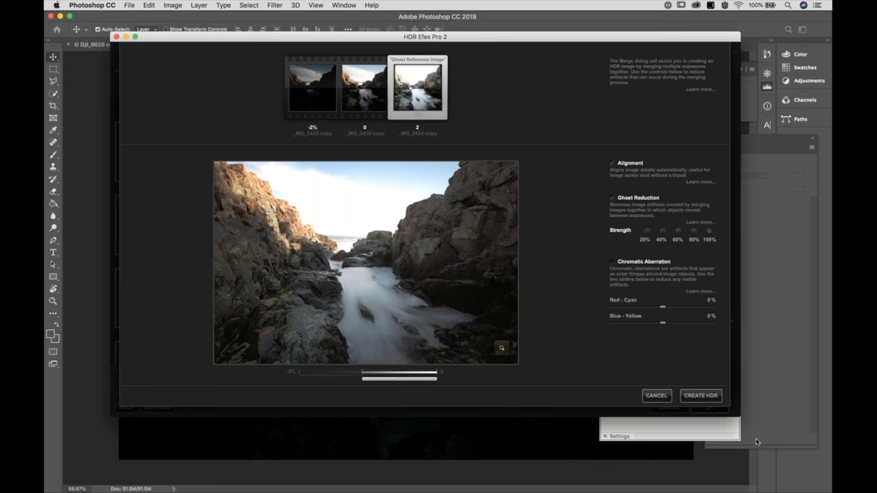
pyautogui.click(712, 396)
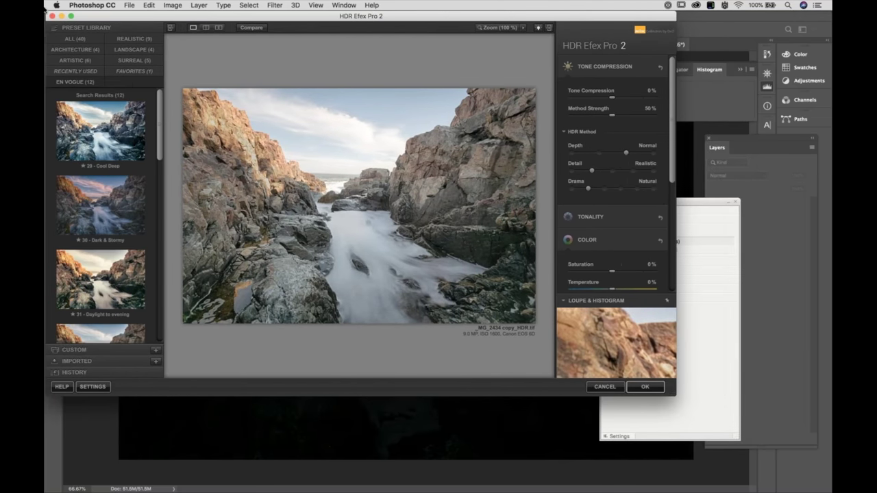
# - Enlarge the HDR Efex Pro 2 window to fill the screen and list the En Vogue presets
pyautogui.click(70, 15)
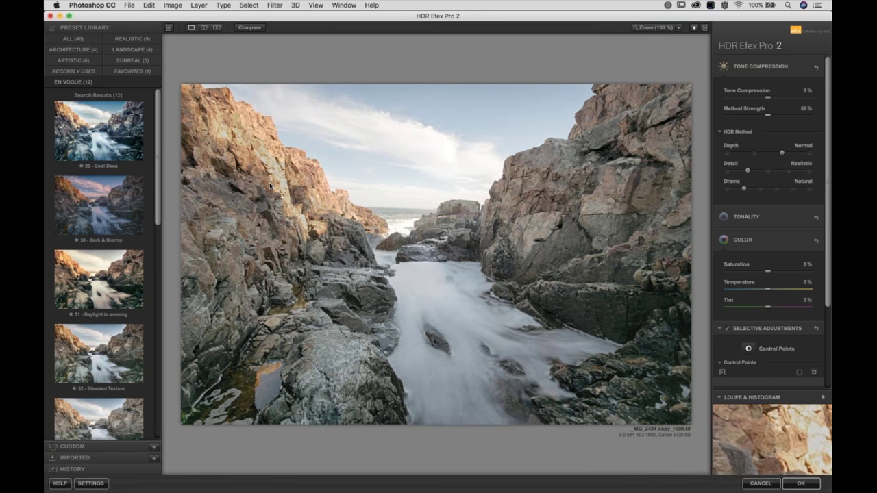
pyautogui.click(73, 39)
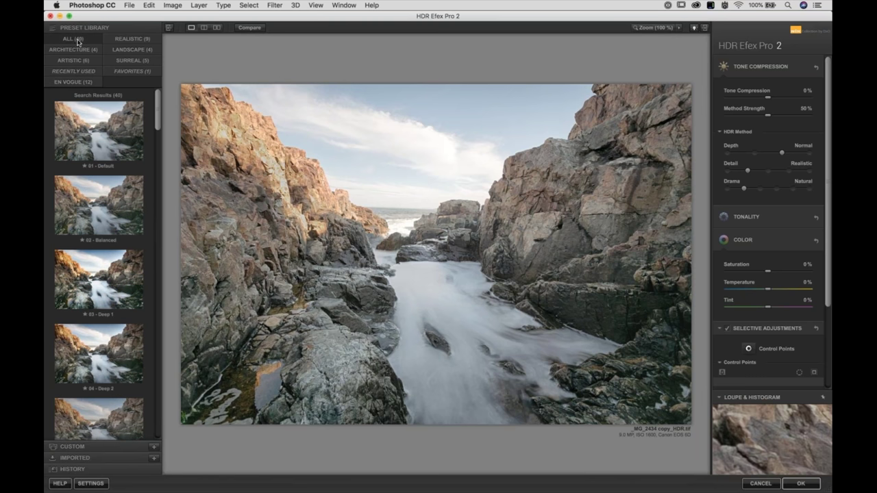
pyautogui.click(78, 84)
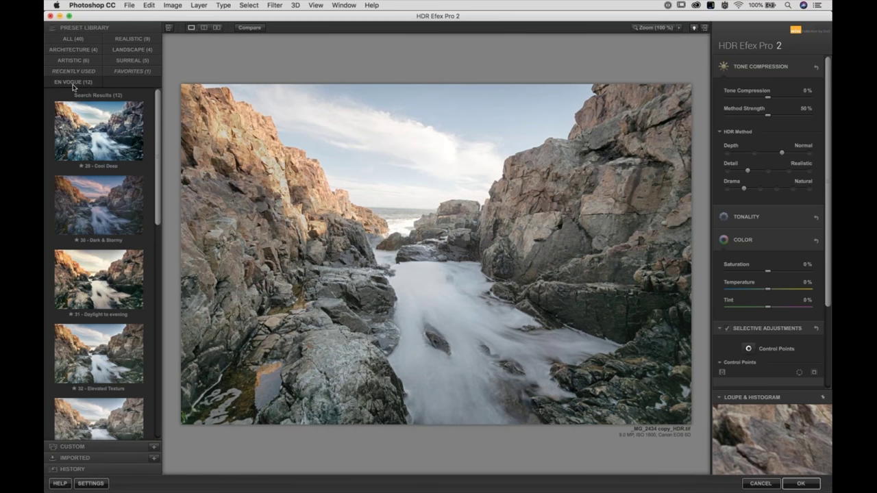
# - Try the presets 29 - Cool Deep and 30 - Dark & Stormy on the merged image
pyautogui.click(130, 126)
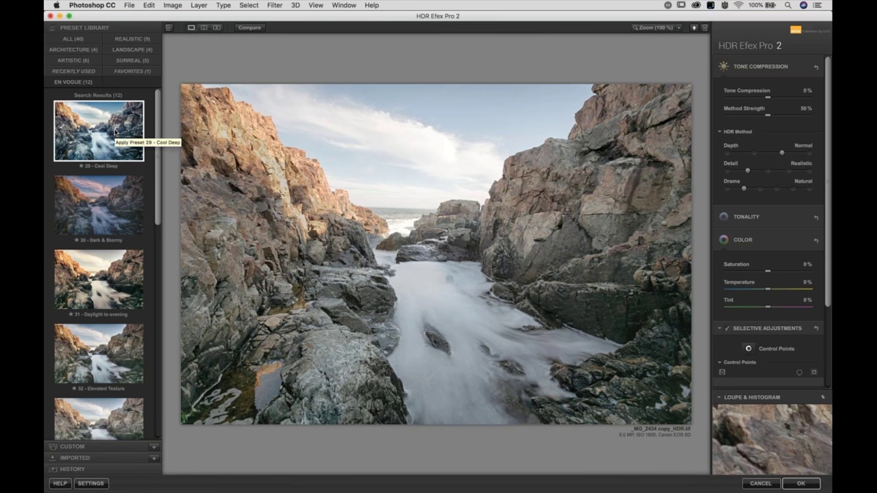
pyautogui.click(115, 132)
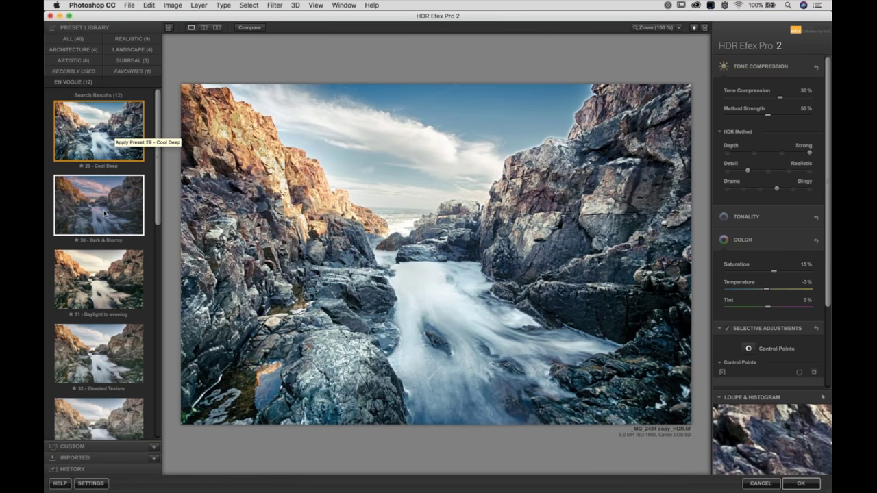
pyautogui.click(108, 205)
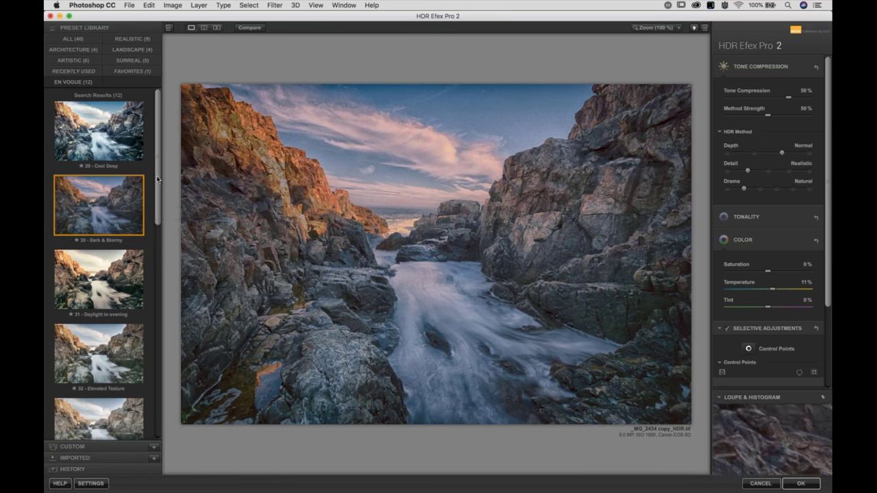
# - Try the preset 38 - Warm Deep with Tone Compression 20% and Method Strength 19%, checking the rock edges at 100% zoom
pyautogui.moveTo(158, 183); pyautogui.dragTo(151, 416)
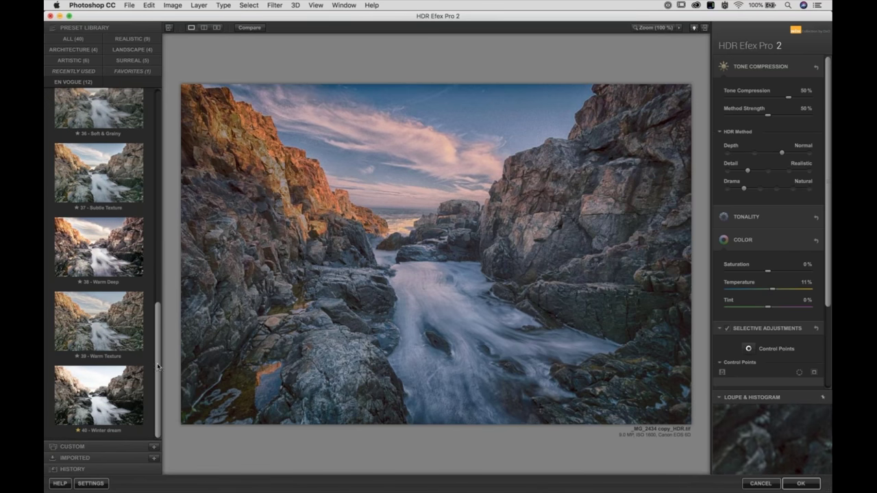
pyautogui.click(98, 248)
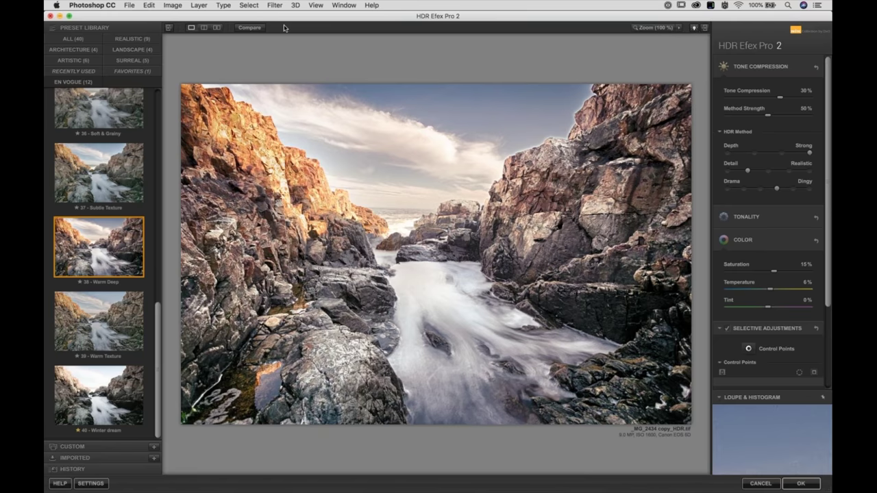
pyautogui.click(250, 27)
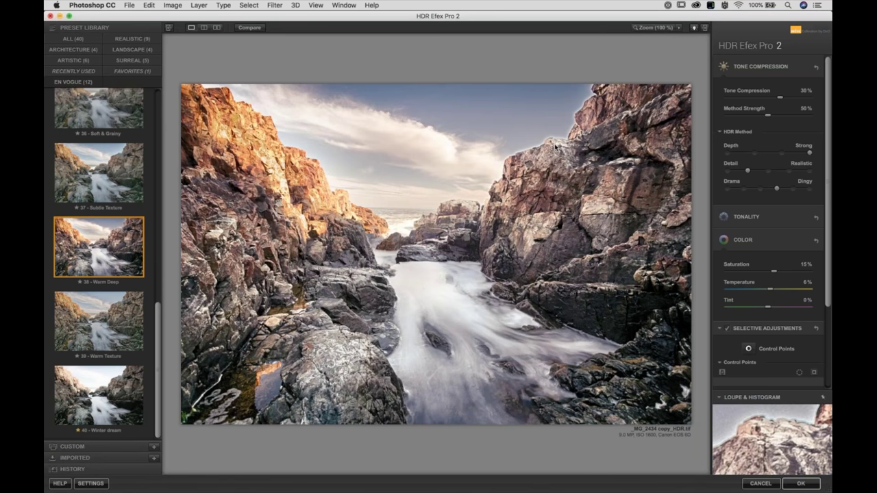
pyautogui.click(651, 27)
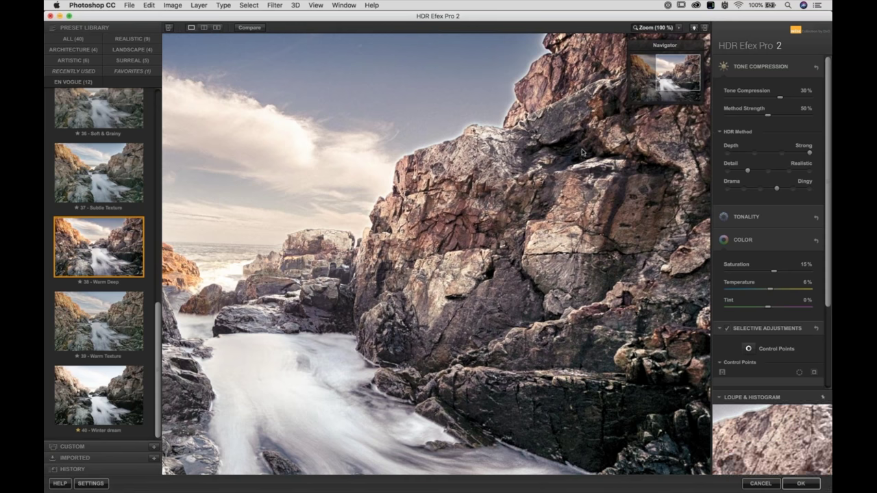
pyautogui.moveTo(773, 118); pyautogui.dragTo(773, 100)
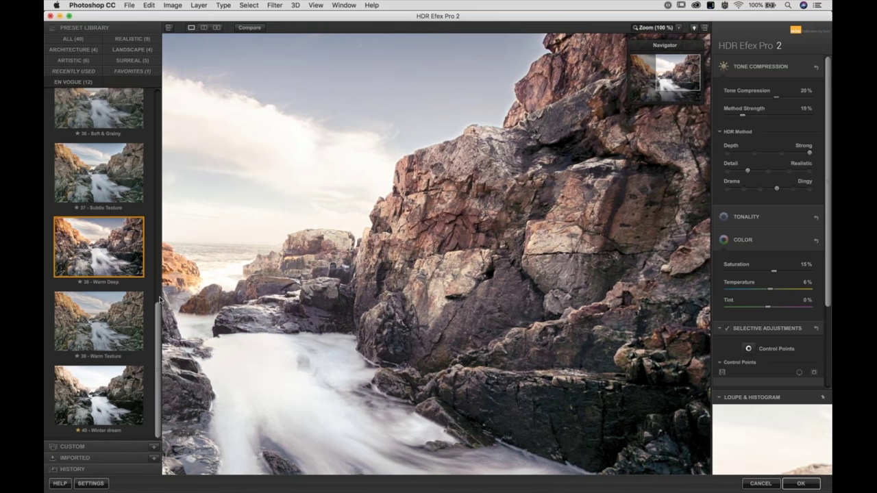
# - Apply the preset 39 - Warm Texture, return to the full image view and set the HDR Method's Detail to Realistic
pyautogui.click(93, 312)
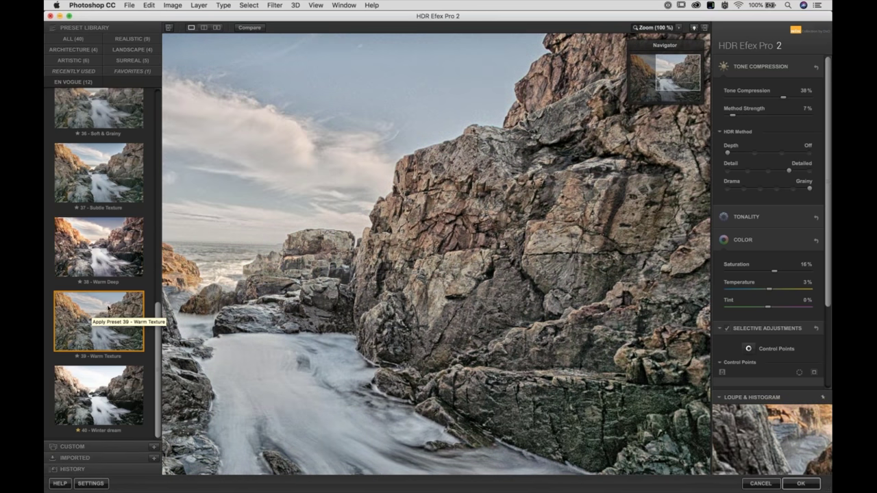
pyautogui.press('space')
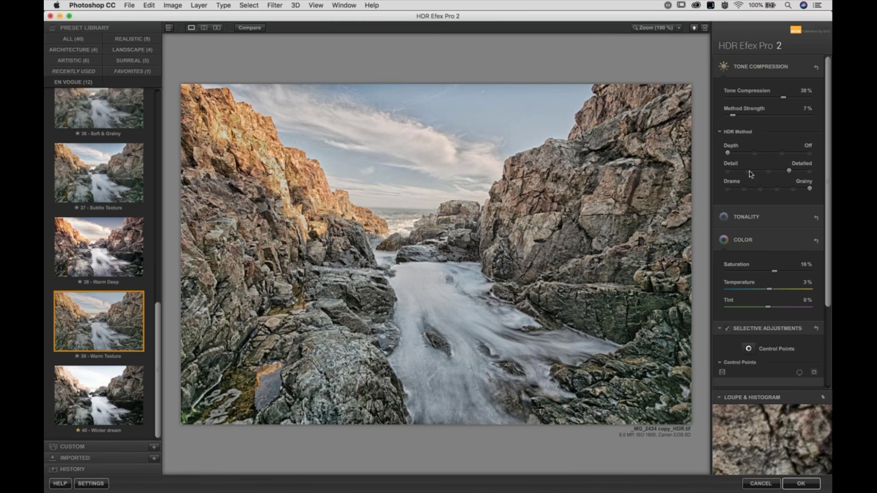
pyautogui.click(749, 171)
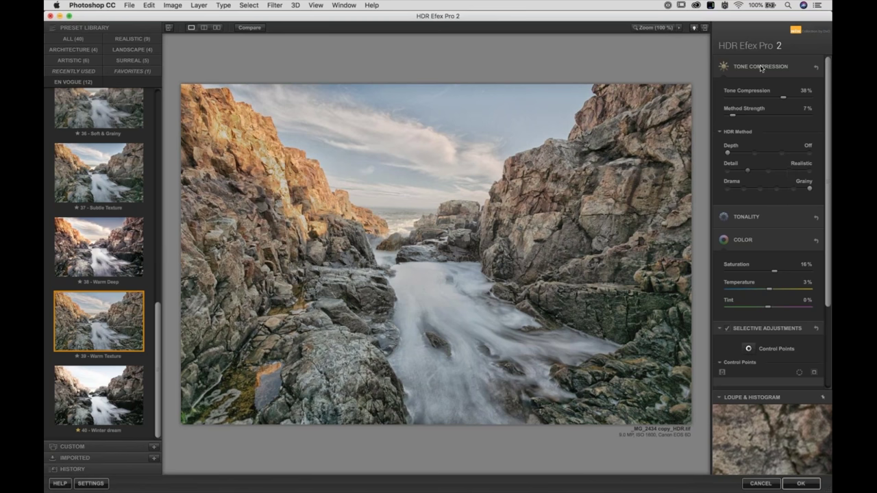
# - Collapse the HDR Method options and the Color adjustments
pyautogui.click(735, 133)
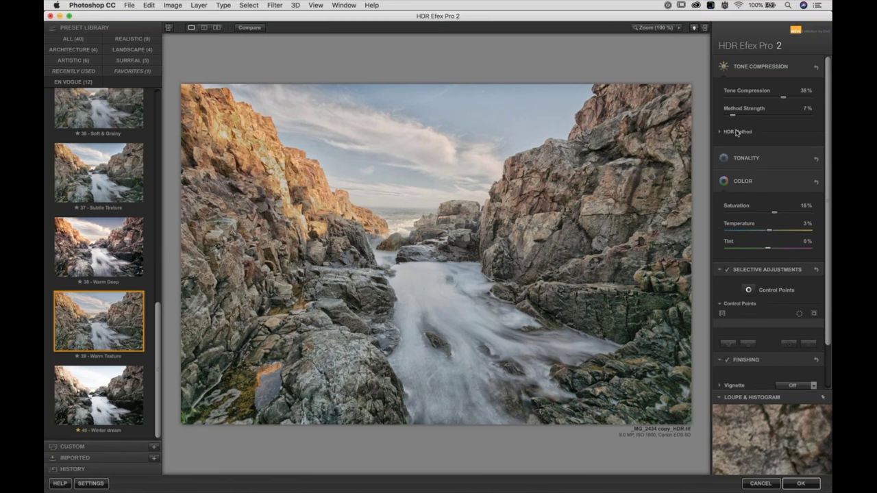
pyautogui.click(747, 180)
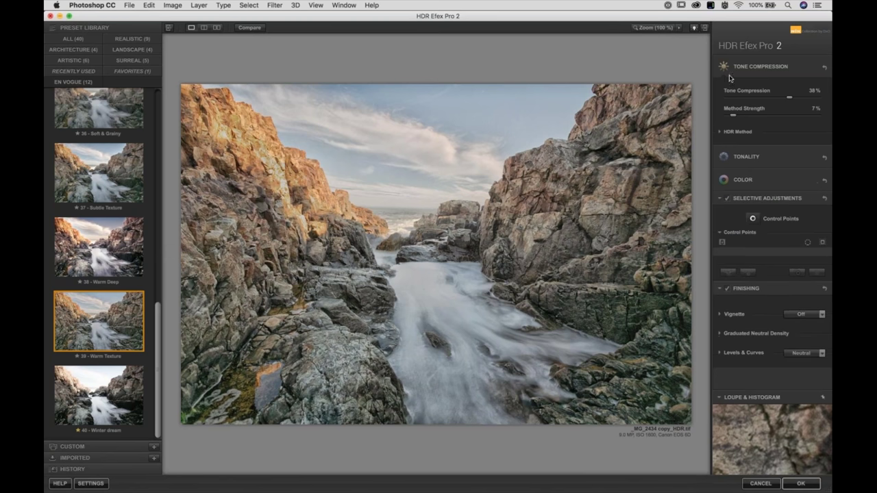
pyautogui.click(737, 134)
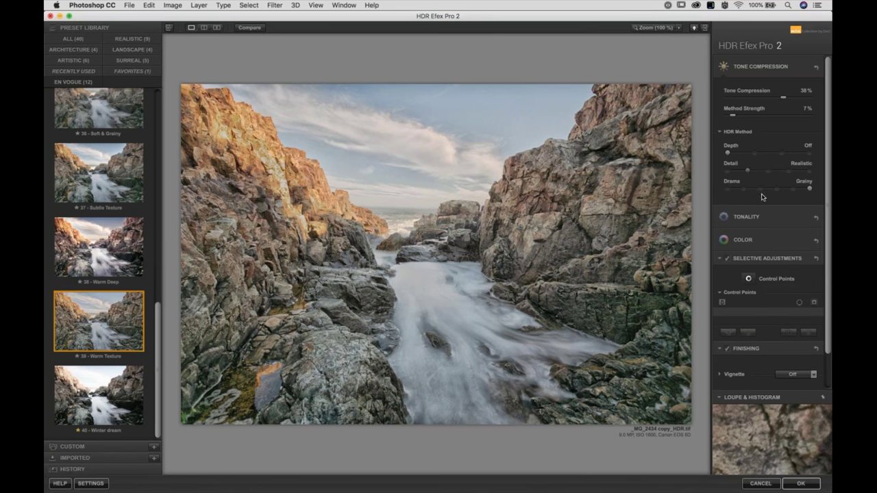
pyautogui.click(737, 132)
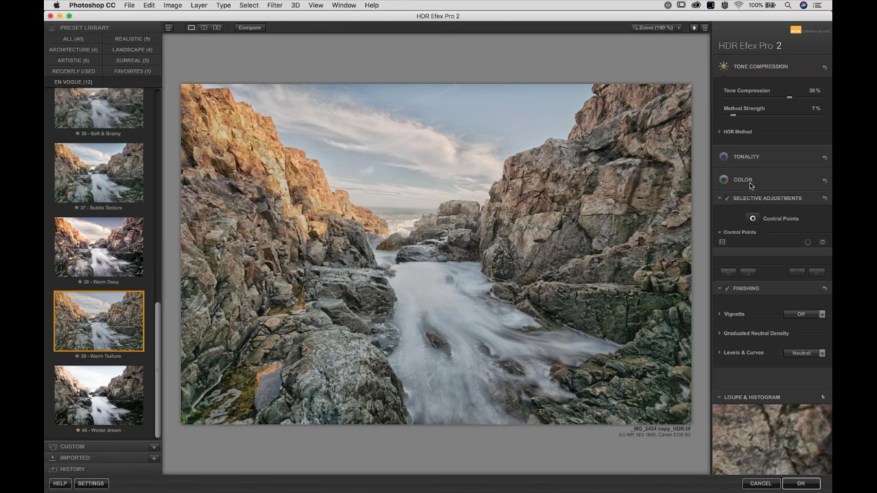
# - In Levels & Curves, look through the green, red and blue channel curves and lower the green curve slightly at its midpoint
pyautogui.click(745, 354)
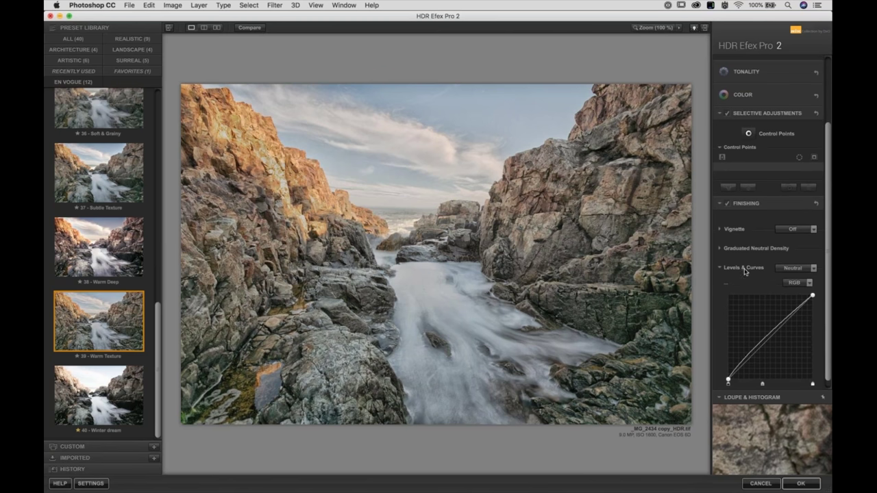
pyautogui.click(794, 283)
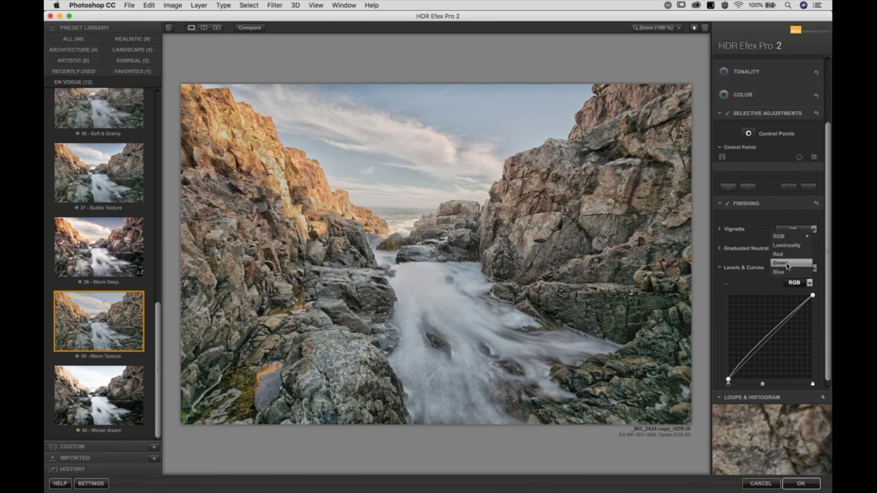
pyautogui.click(786, 264)
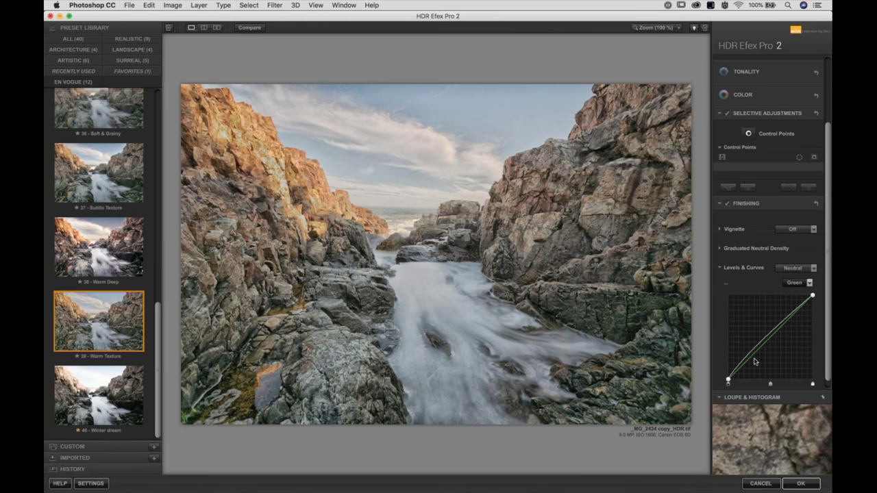
pyautogui.click(791, 283)
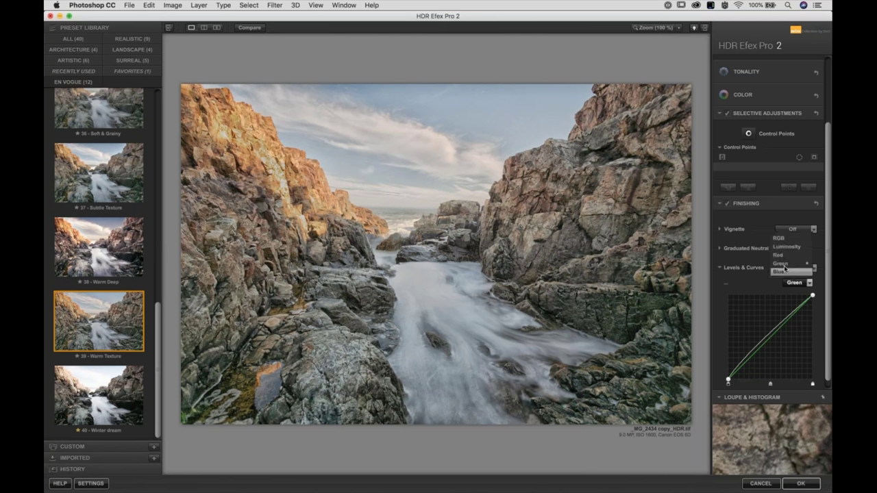
pyautogui.click(782, 255)
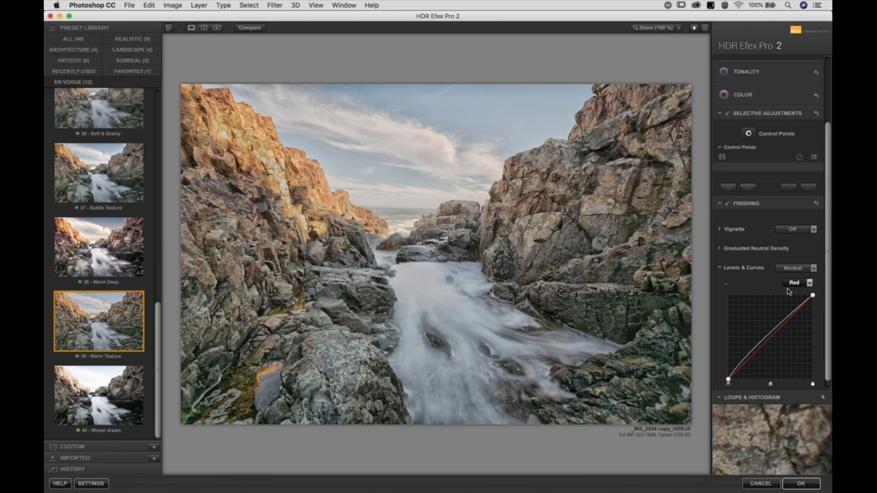
pyautogui.click(792, 282)
pyautogui.click(782, 272)
pyautogui.click(791, 283)
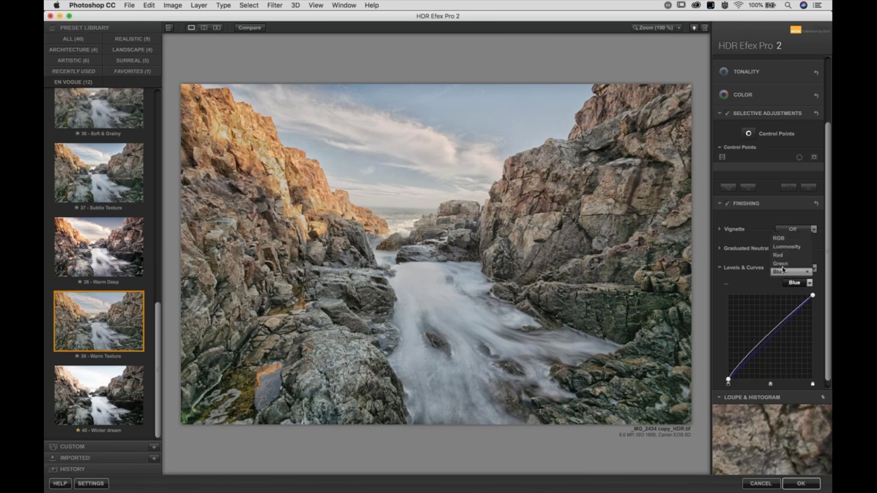
pyautogui.click(783, 267)
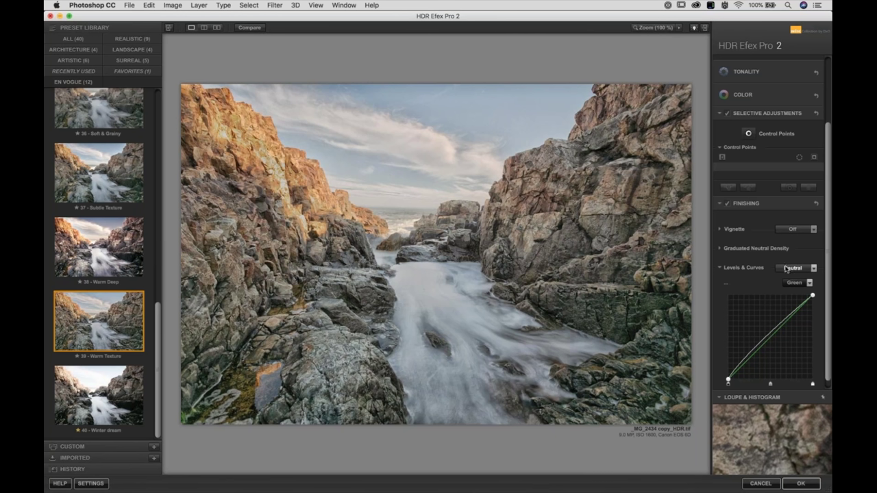
pyautogui.click(770, 339)
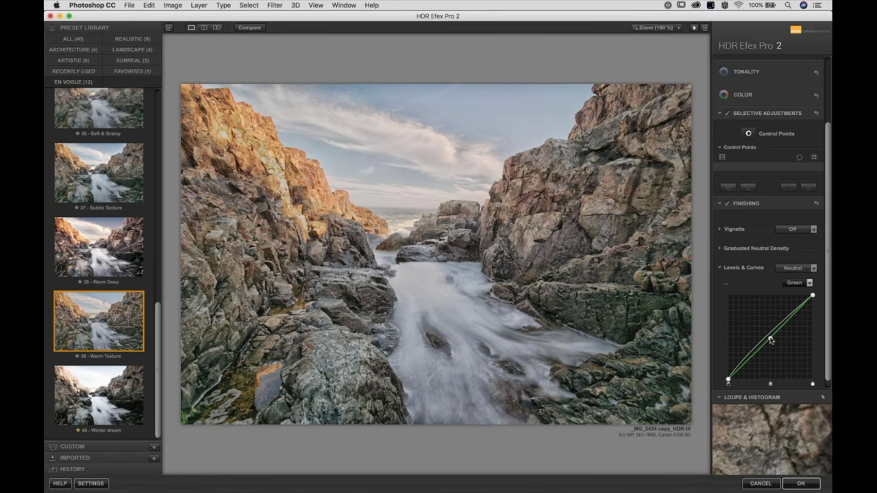
pyautogui.click(737, 374)
pyautogui.click(745, 204)
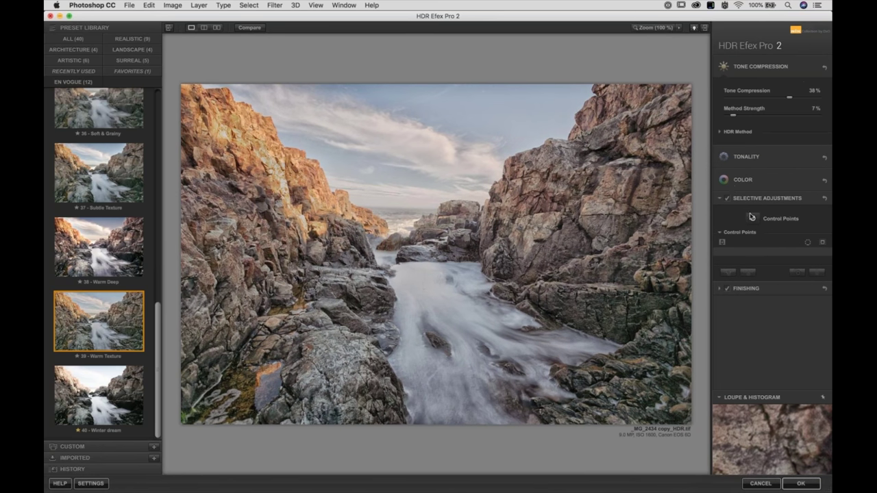
# - Add a control point on the right rock wall with size 73% and Exposure -49%, and duplicate it onto the lower-left rocks
pyautogui.click(753, 218)
pyautogui.click(608, 227)
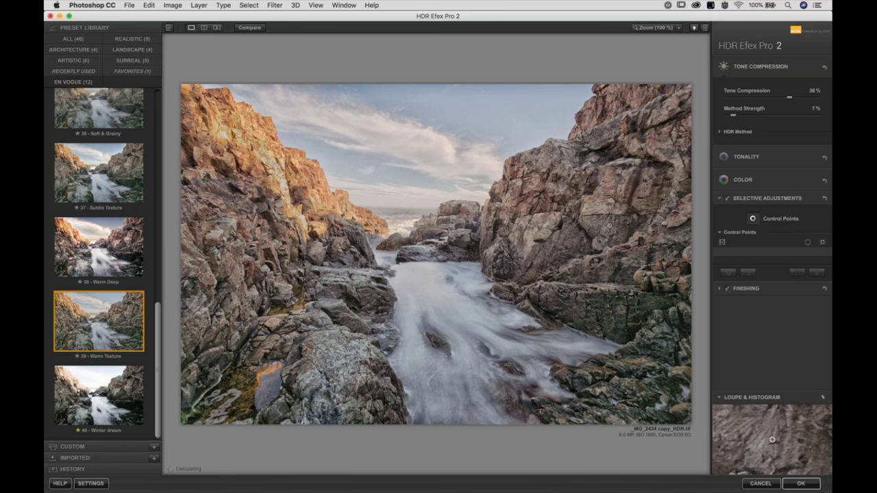
pyautogui.moveTo(632, 227)
pyautogui.mouseDown()
pyautogui.moveTo(652, 227)
pyautogui.moveTo(637, 237)
pyautogui.mouseUp()
pyautogui.moveTo(609, 229)
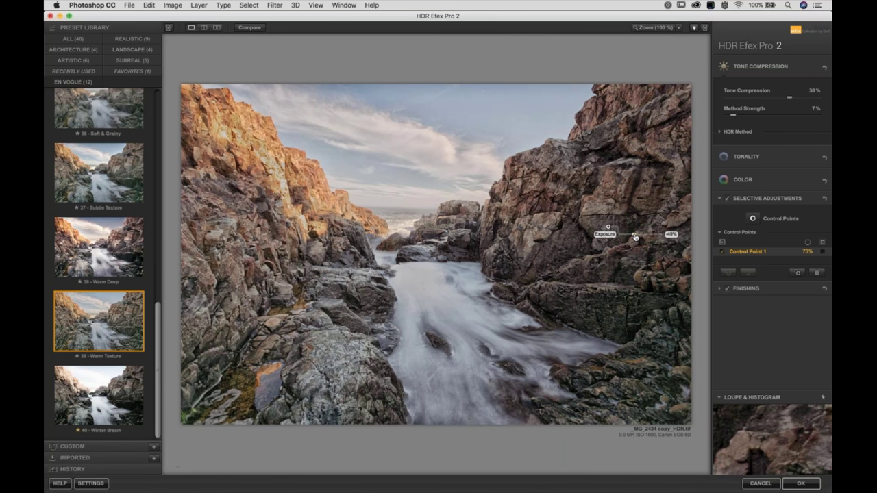
pyautogui.moveTo(635, 238); pyautogui.dragTo(635, 237)
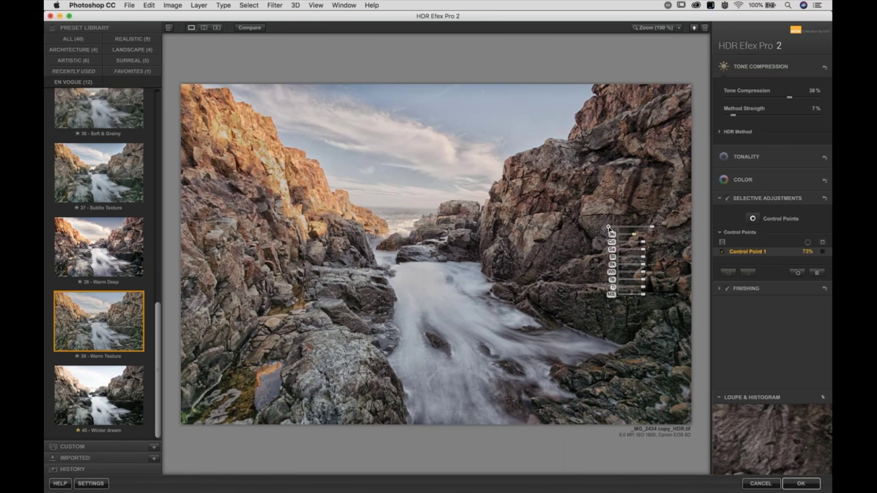
pyautogui.moveTo(603, 230); pyautogui.dragTo(247, 301)
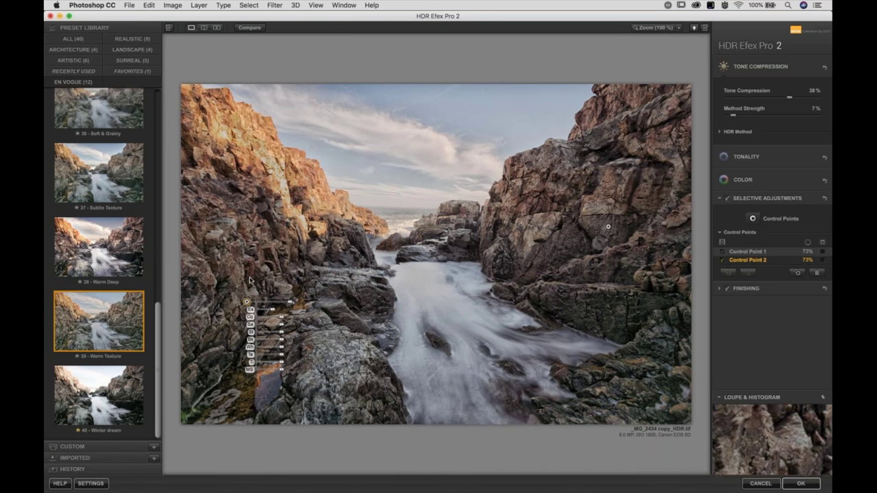
# - Add a control point on the sunlit left cliff with size 36% and lower its Exposure slightly
pyautogui.click(277, 154)
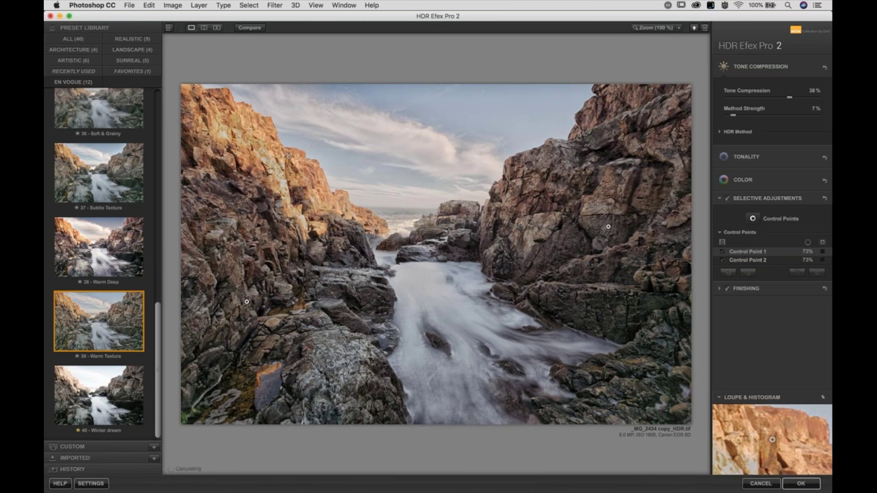
pyautogui.click(289, 156)
pyautogui.moveTo(314, 160)
pyautogui.mouseDown()
pyautogui.moveTo(323, 167)
pyautogui.moveTo(297, 163)
pyautogui.mouseUp()
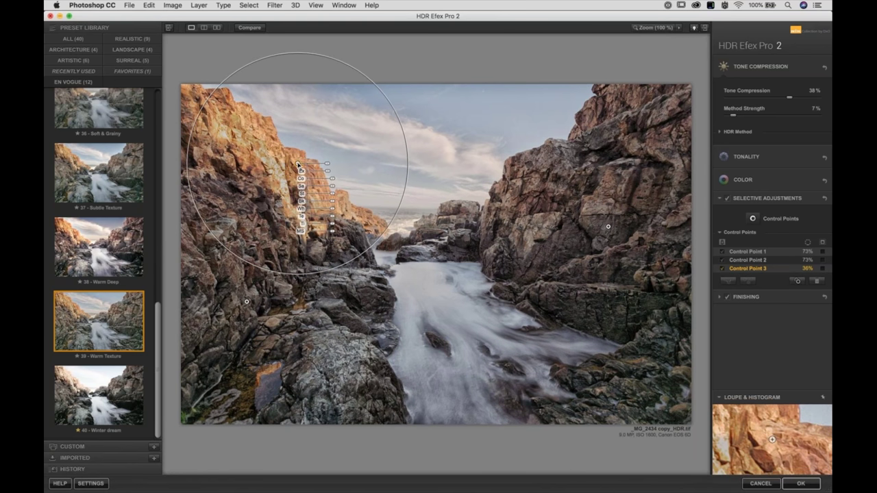
# - Add a control point on the water at the image's lower edge with size 28% and reduce its Exposure and Contrast
pyautogui.click(461, 411)
pyautogui.moveTo(479, 411); pyautogui.dragTo(487, 412)
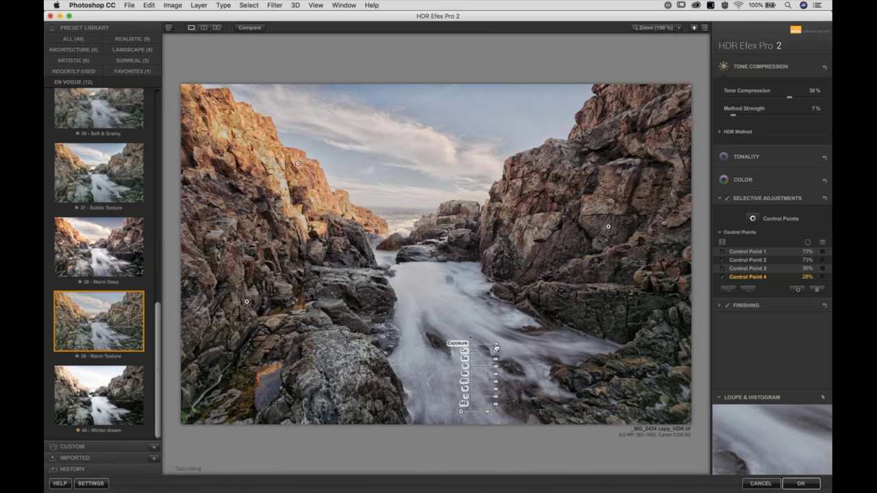
pyautogui.moveTo(494, 347)
pyautogui.mouseDown()
pyautogui.moveTo(484, 346)
pyautogui.moveTo(493, 354)
pyautogui.mouseUp()
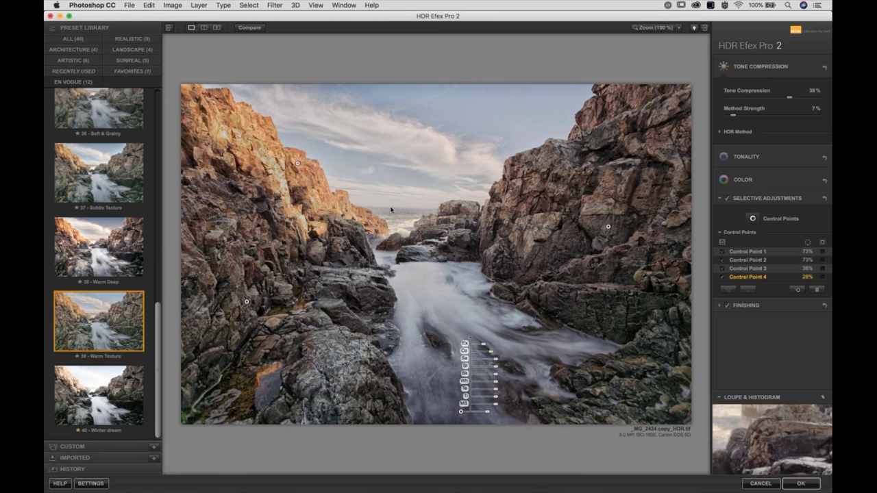
# - Add a control point in the blue sky with size 91% and Exposure -36%
pyautogui.click(466, 114)
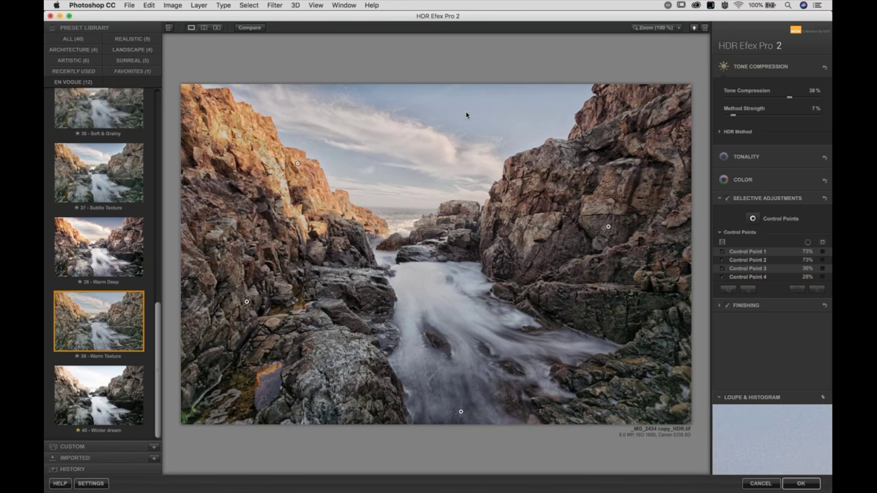
pyautogui.click(438, 112)
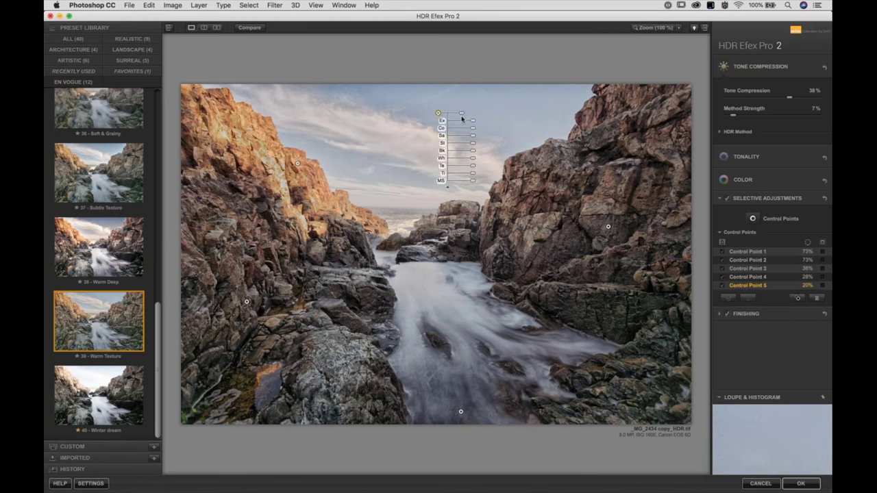
pyautogui.moveTo(465, 114); pyautogui.dragTo(490, 113)
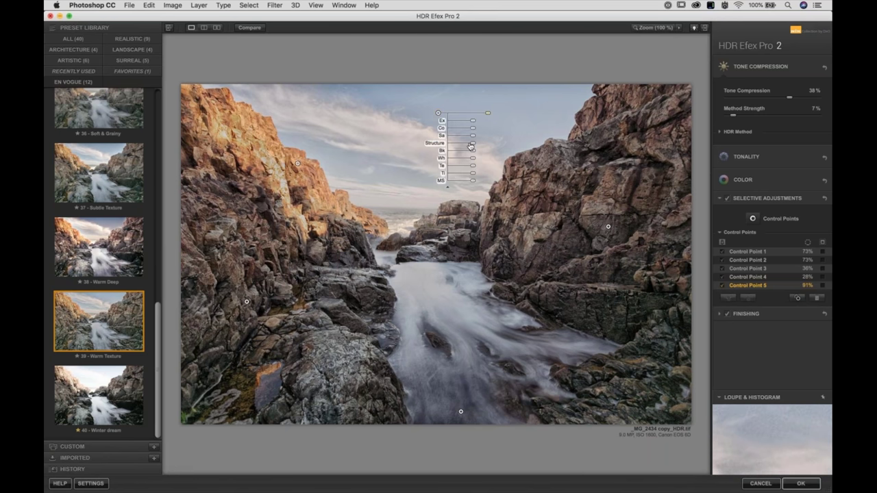
pyautogui.moveTo(472, 142); pyautogui.dragTo(466, 123)
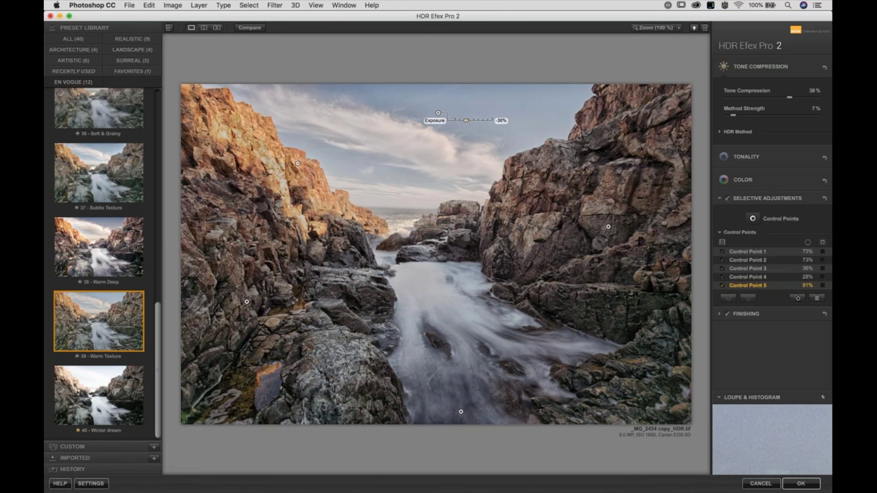
# - Compare the adjusted image with the original merge and return to the adjusted version
pyautogui.click(350, 75)
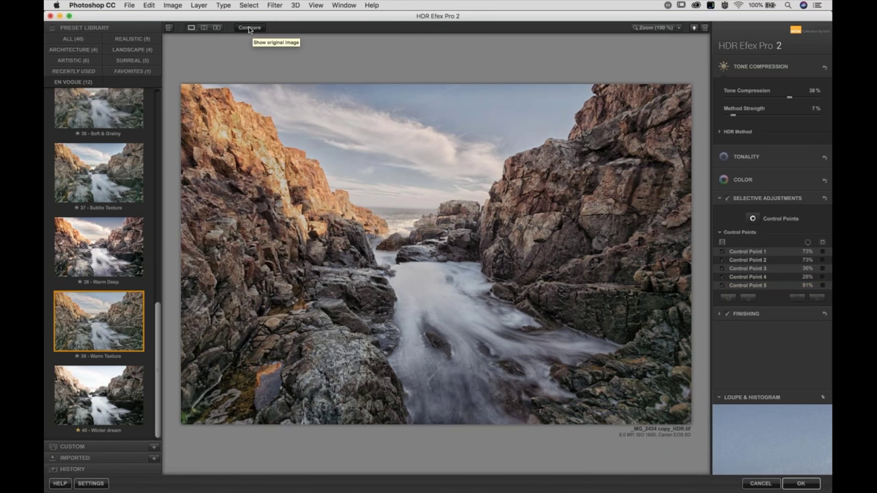
pyautogui.click(249, 28)
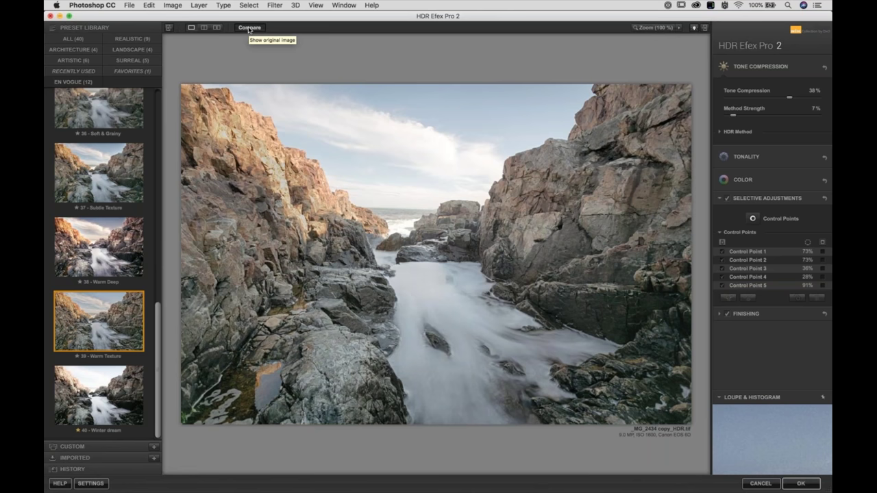
pyautogui.click(249, 28)
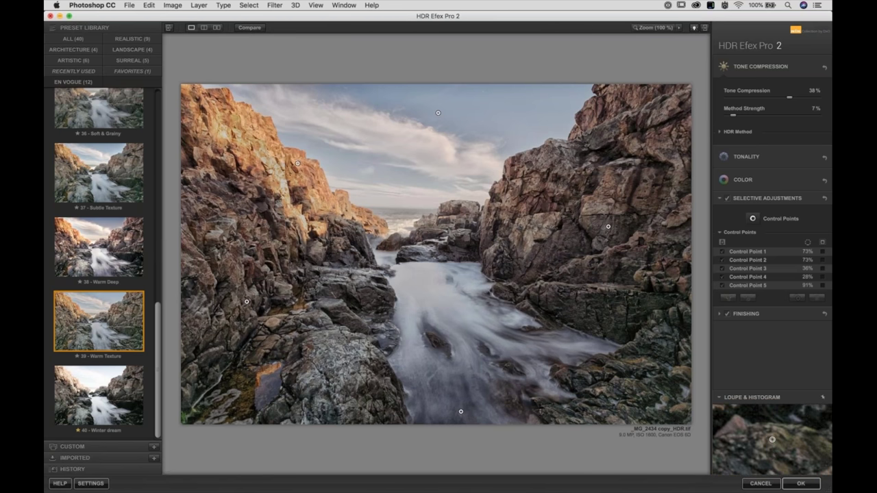
# - Add a control point on the lower-right rocks with size 28% and Exposure about -45%
pyautogui.click(625, 383)
pyautogui.moveTo(648, 384); pyautogui.dragTo(653, 384)
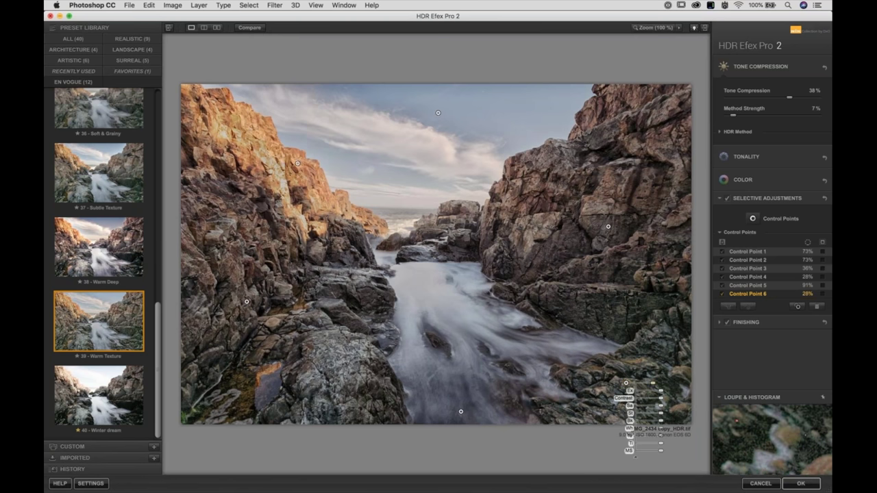
pyautogui.moveTo(661, 401); pyautogui.dragTo(653, 392)
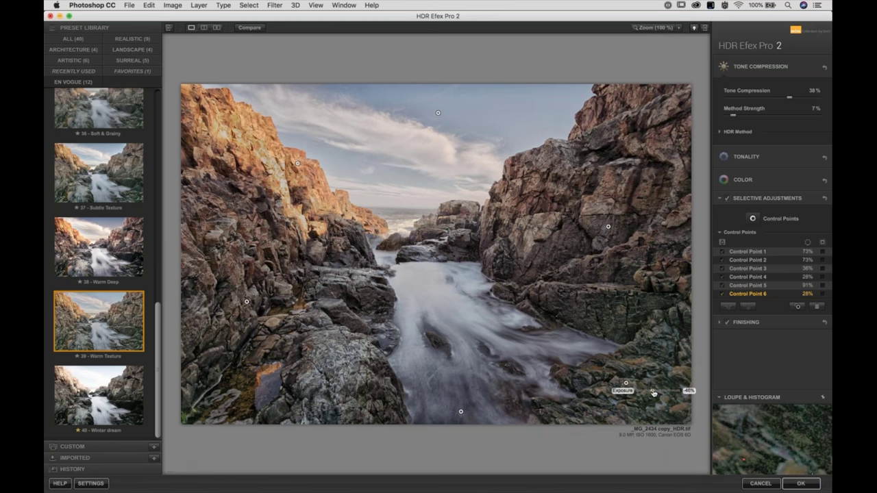
# - Apply the HDR adjustments to return the image to Photoshop and zoom out to 33.3%
pyautogui.click(536, 298)
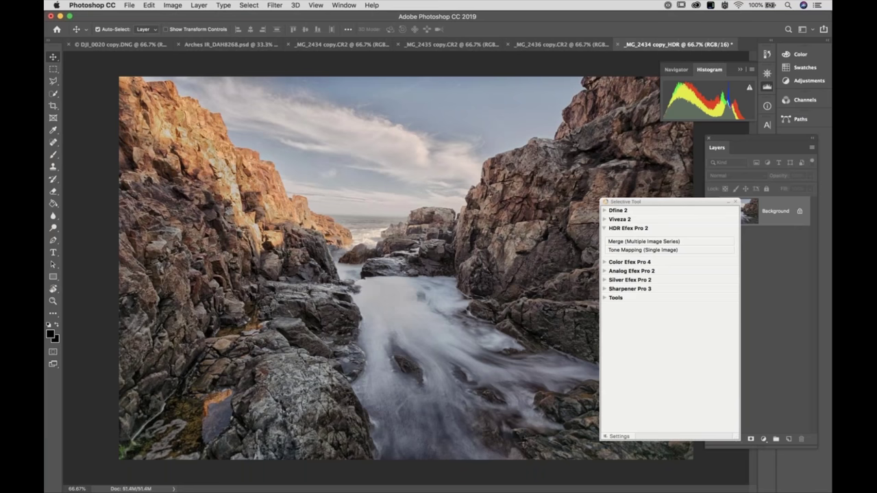
pyautogui.click(315, 5)
pyautogui.press('super+minus')
pyautogui.press('super+minus')
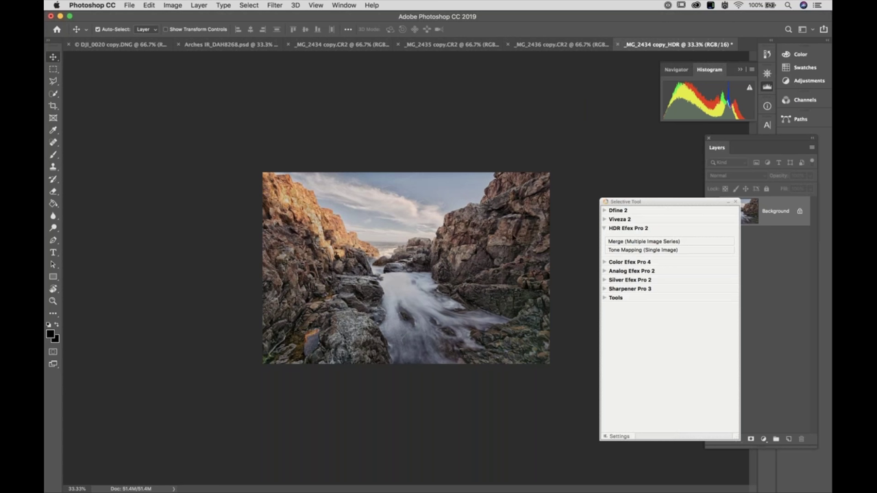
# - Open the HDR image in Color Efex Pro 4 and apply the Clarity Bump recipe, replacing the current filters
pyautogui.click(624, 262)
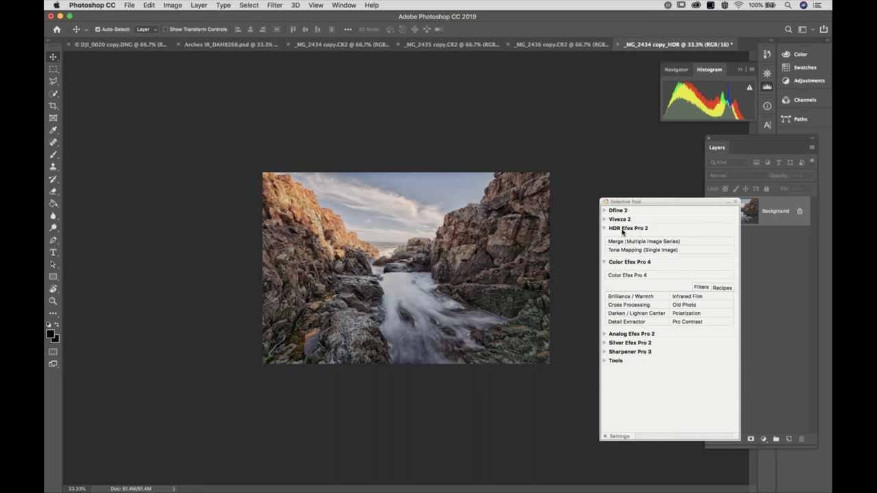
pyautogui.click(623, 229)
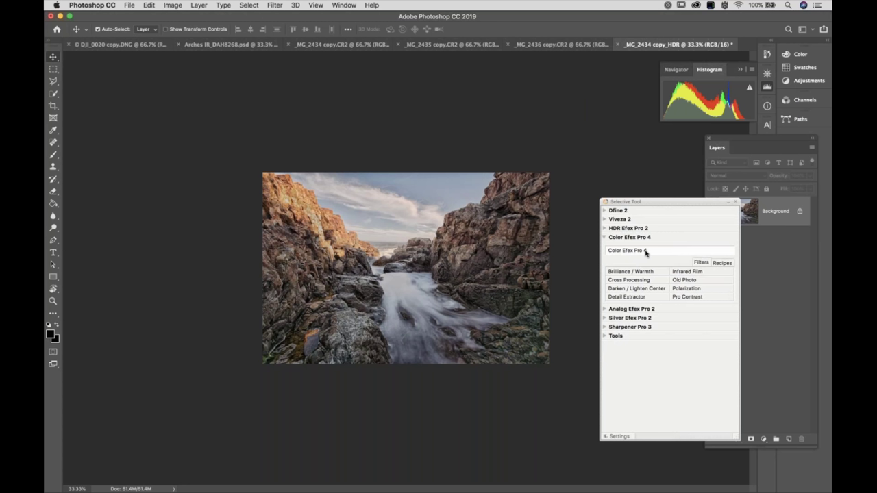
pyautogui.click(644, 251)
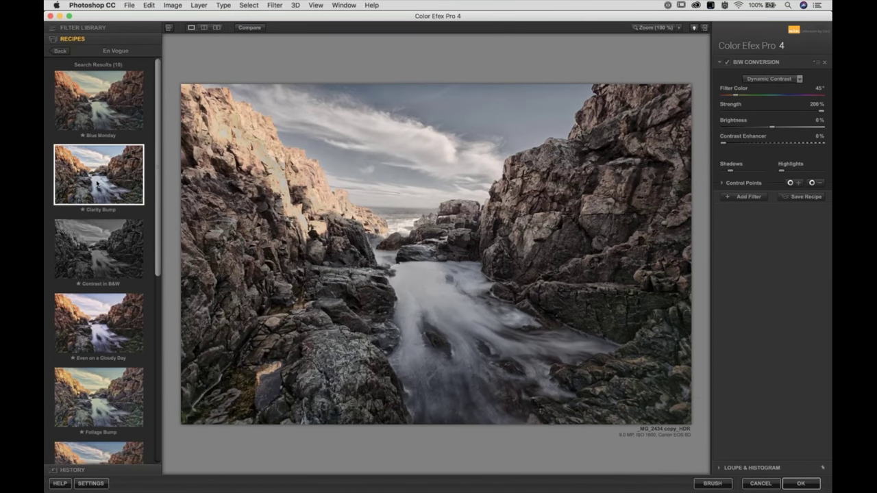
pyautogui.click(98, 184)
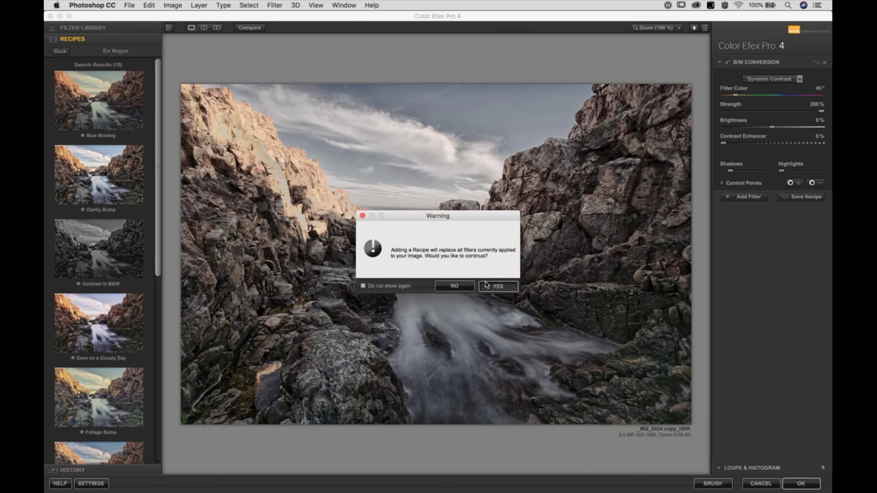
pyautogui.press('Return')
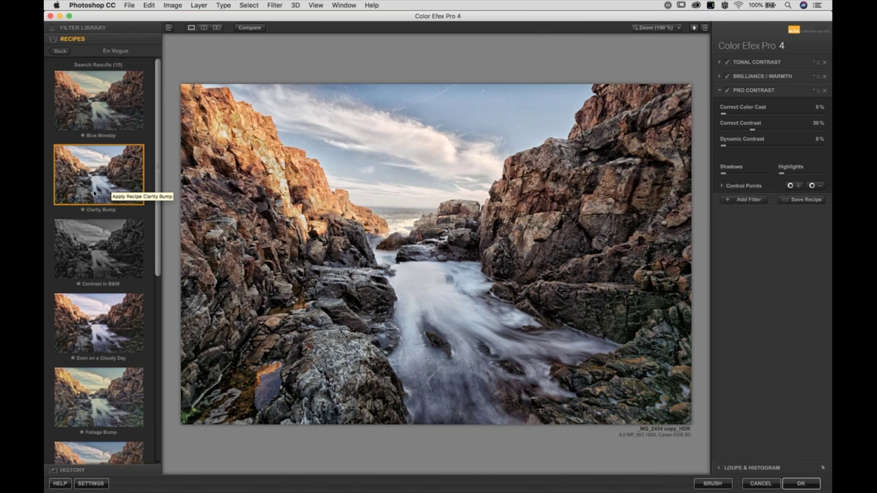
# - Compare the Clarity Bump version with the original image several times and return to the filtered version
pyautogui.click(256, 29)
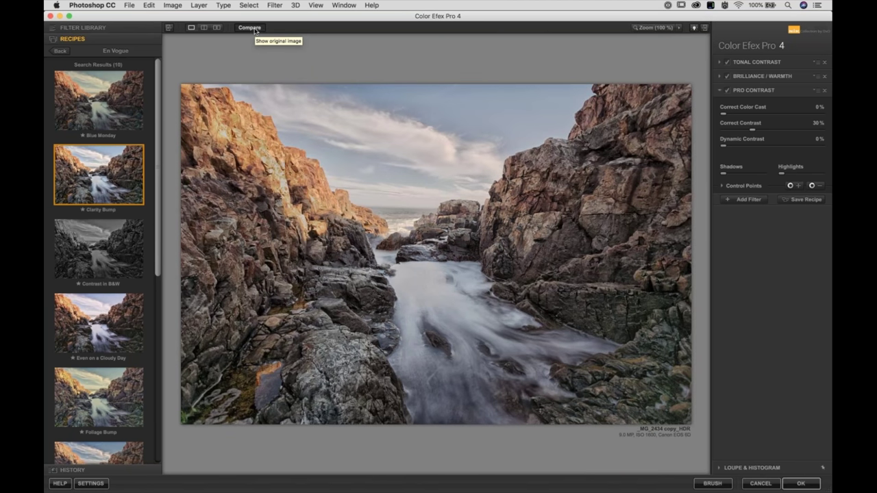
pyautogui.click(255, 30)
pyautogui.click(254, 29)
pyautogui.click(254, 29)
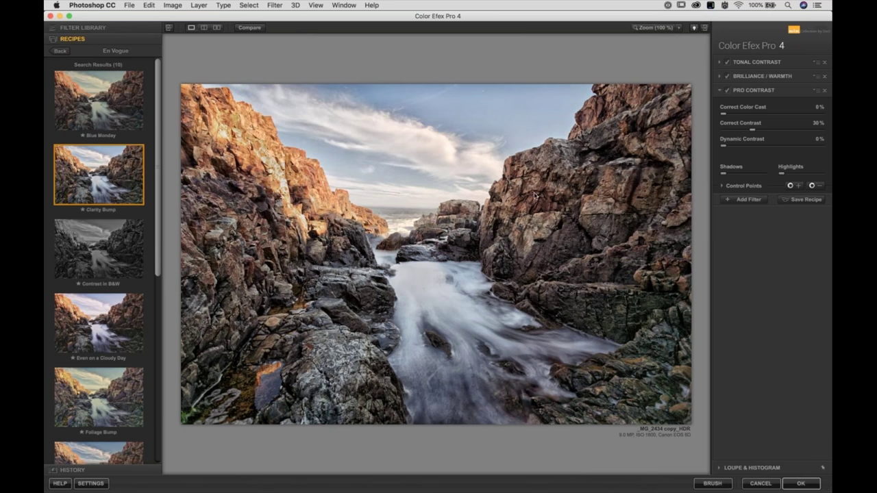
pyautogui.click(249, 29)
pyautogui.click(249, 29)
pyautogui.click(249, 29)
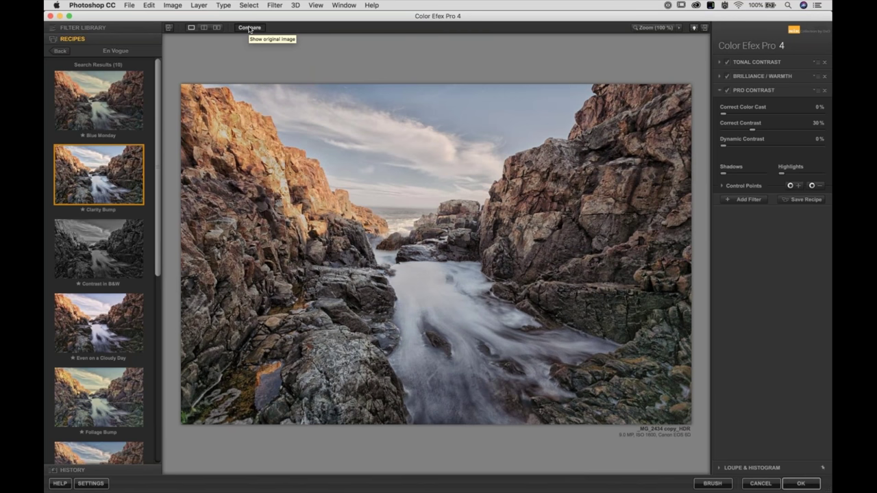
pyautogui.click(249, 29)
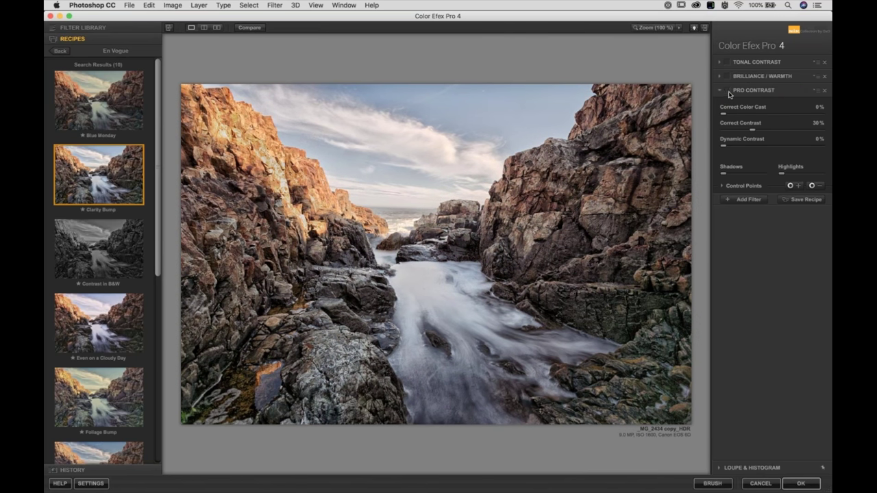
# - Toggle the recipe's filters individually to examine their effects, finishing with Pro Contrast, Brilliance / Warmth and Tonal Contrast enabled
pyautogui.click(729, 92)
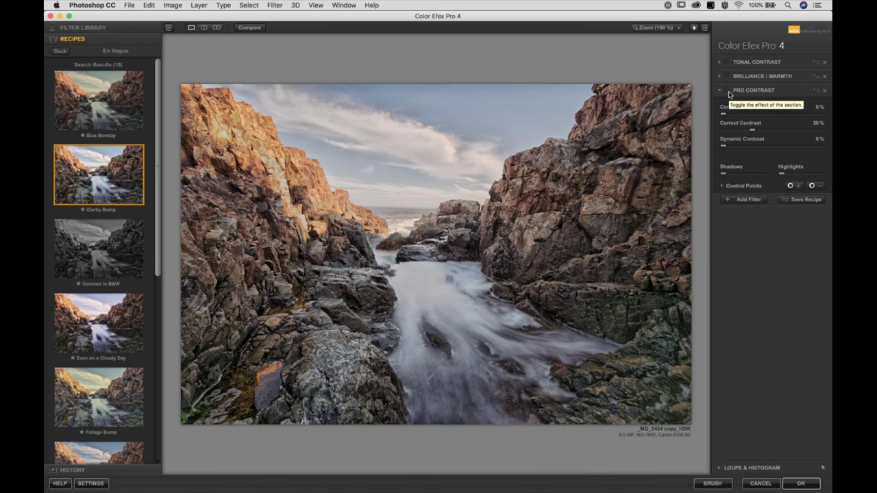
pyautogui.click(729, 92)
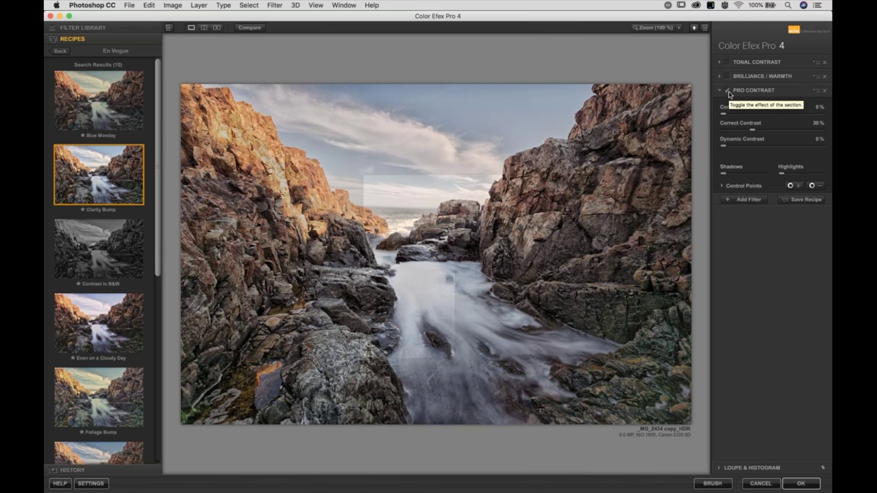
pyautogui.click(729, 92)
pyautogui.click(729, 92)
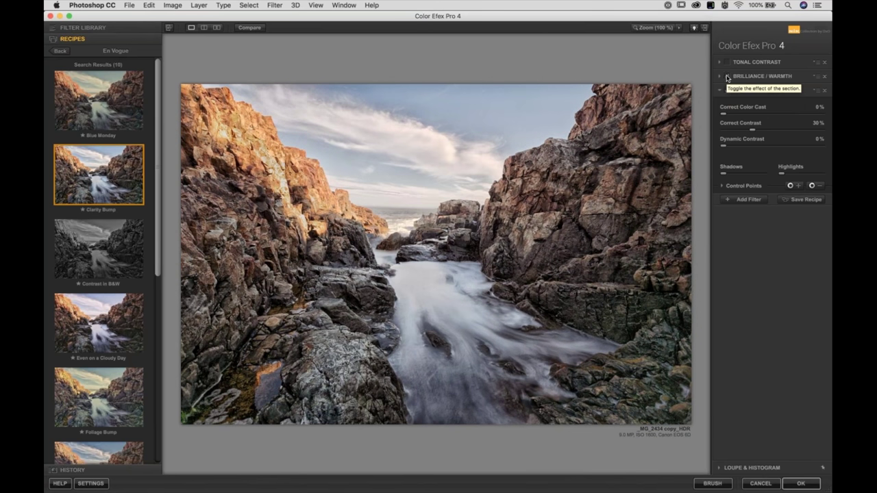
pyautogui.click(728, 64)
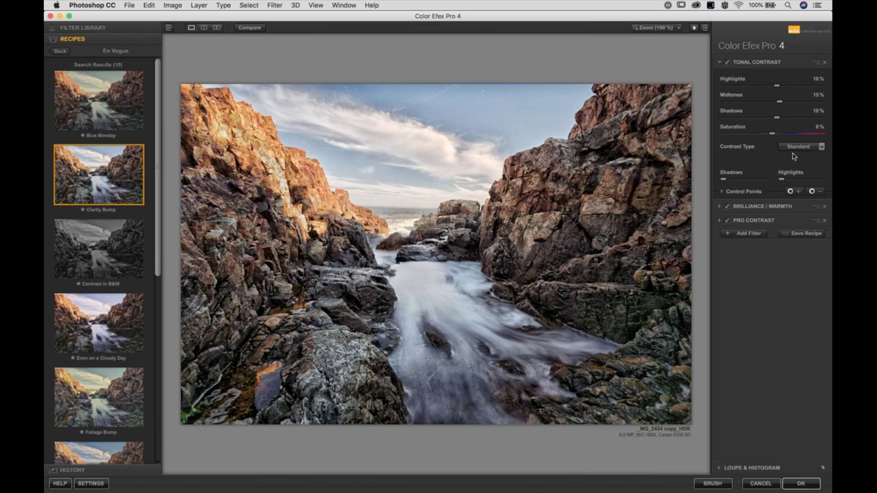
# - Add a positive Tonal Contrast control point in the upper-middle sky and enlarge its radius to span the sky and the inner cliffs
pyautogui.click(790, 191)
pyautogui.click(439, 126)
pyautogui.moveTo(462, 126); pyautogui.dragTo(476, 130)
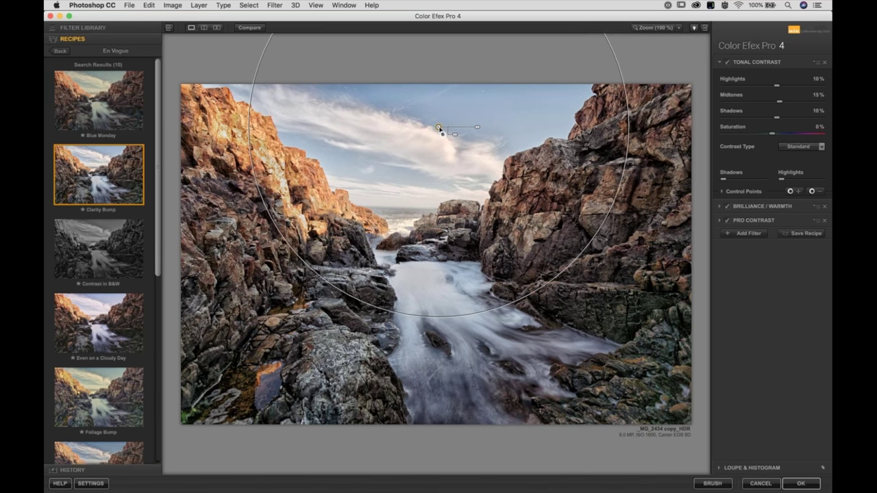
# - Duplicate the Tonal Contrast sky control point onto the clouds just below it
pyautogui.moveTo(438, 126); pyautogui.dragTo(425, 151)
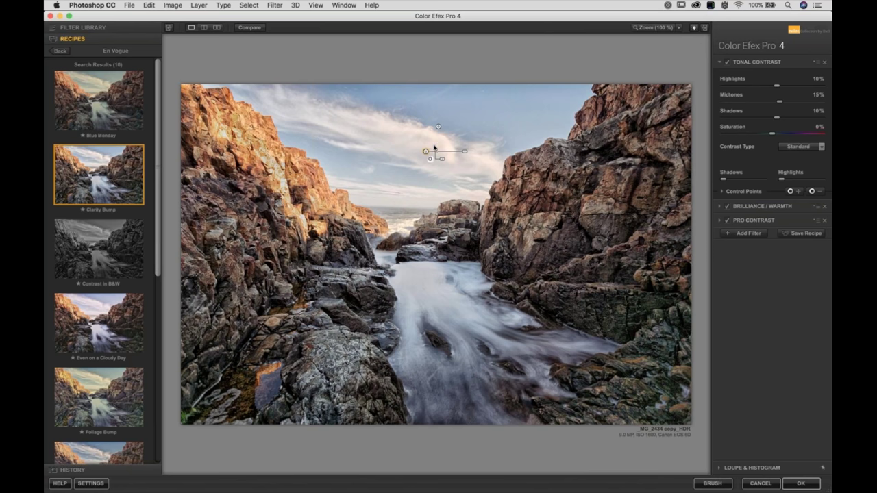
# - Add a 0% opacity control point to the sky in Pro Contrast, size it to 61%, and compare the filter off and on
pyautogui.click(754, 221)
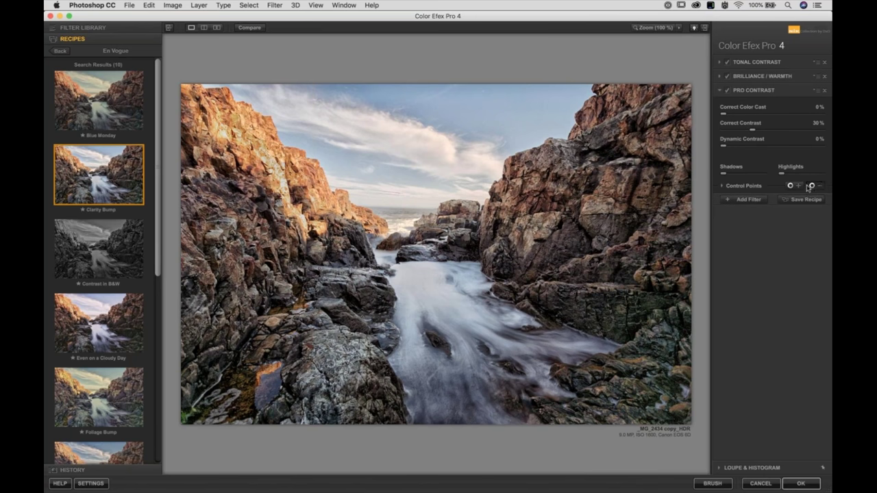
pyautogui.click(811, 187)
pyautogui.click(452, 119)
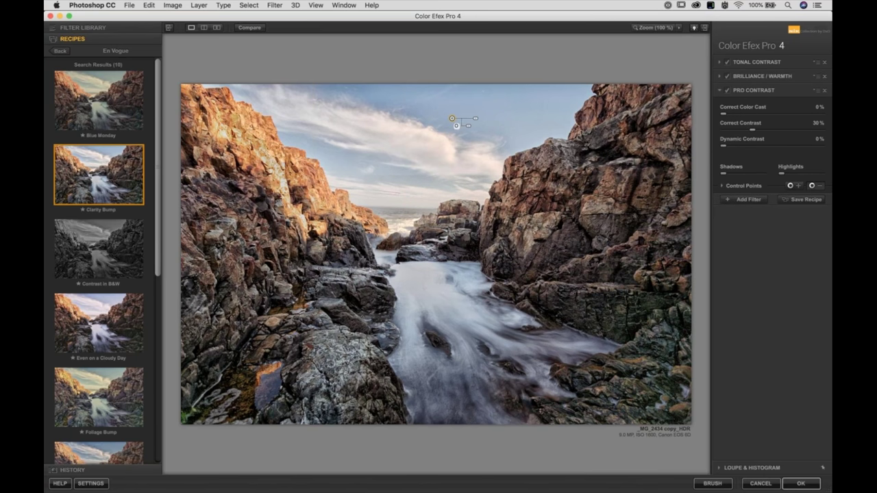
pyautogui.moveTo(475, 119); pyautogui.dragTo(495, 119)
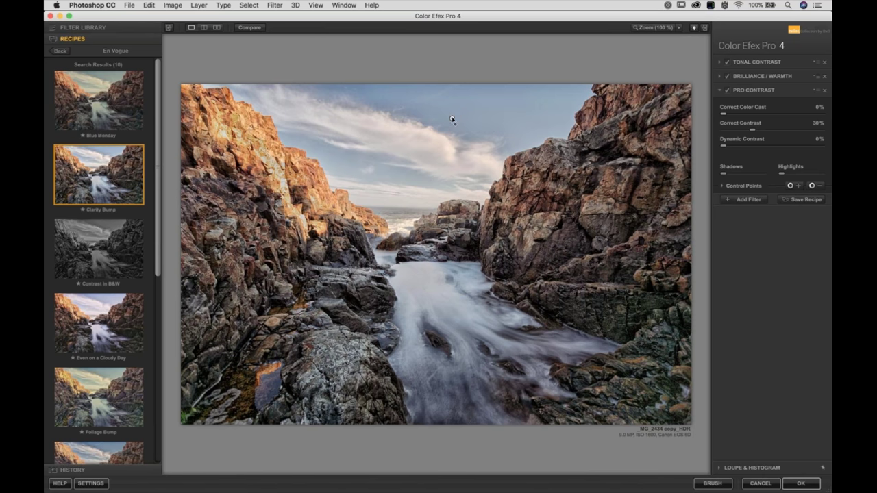
pyautogui.moveTo(488, 120)
pyautogui.mouseDown()
pyautogui.moveTo(476, 122)
pyautogui.moveTo(493, 122)
pyautogui.mouseUp()
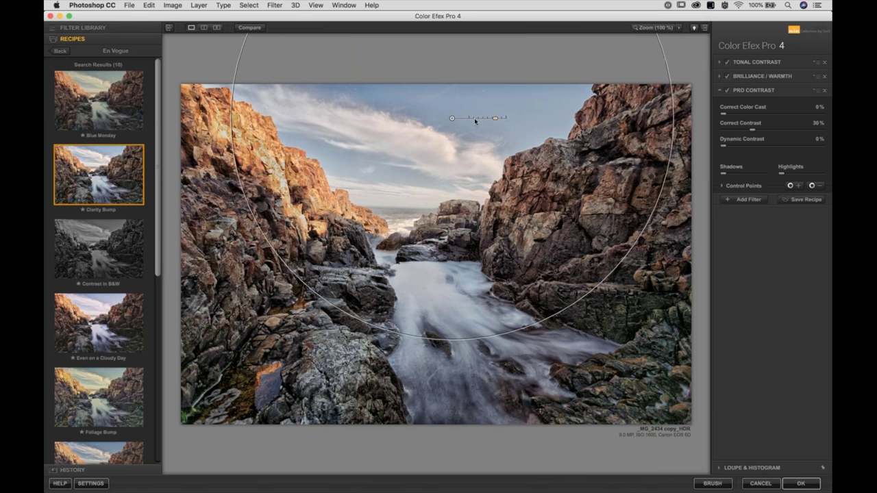
pyautogui.moveTo(437, 115); pyautogui.dragTo(474, 114)
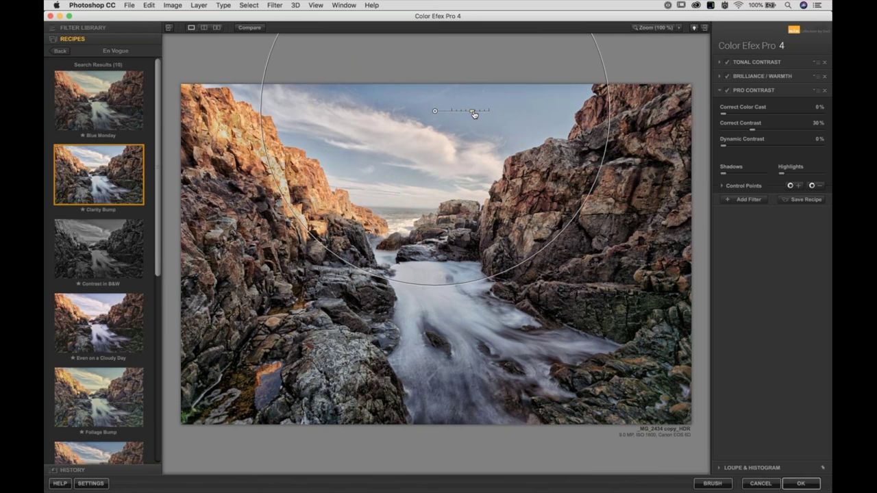
pyautogui.moveTo(474, 114); pyautogui.dragTo(476, 114)
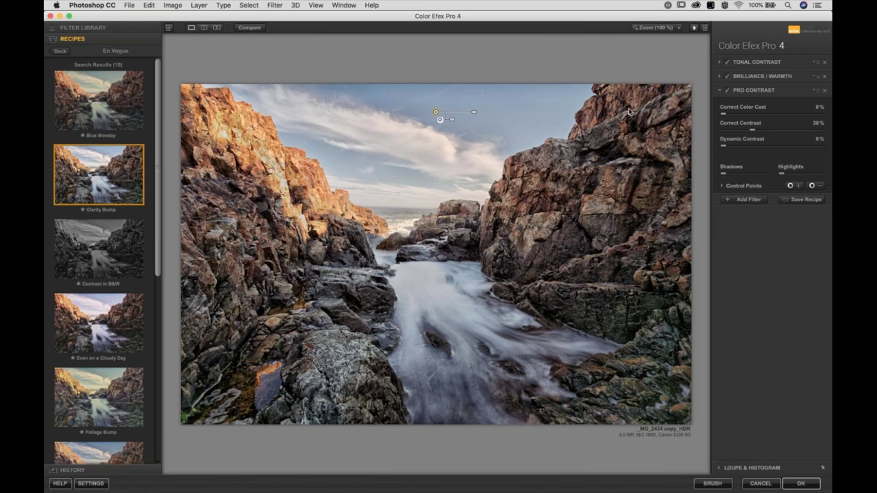
pyautogui.click(727, 92)
pyautogui.click(727, 92)
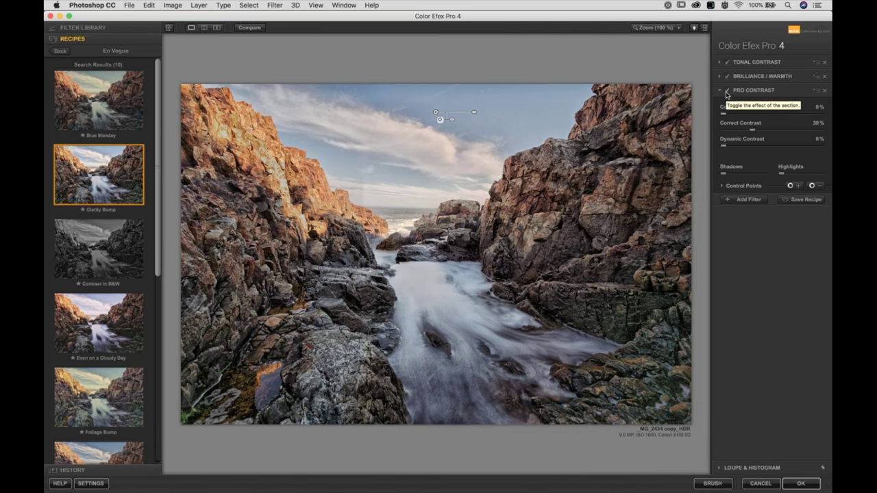
# - Add a second 0% opacity Pro Contrast control point on the flowing water and size it to 63%
pyautogui.click(812, 186)
pyautogui.click(435, 310)
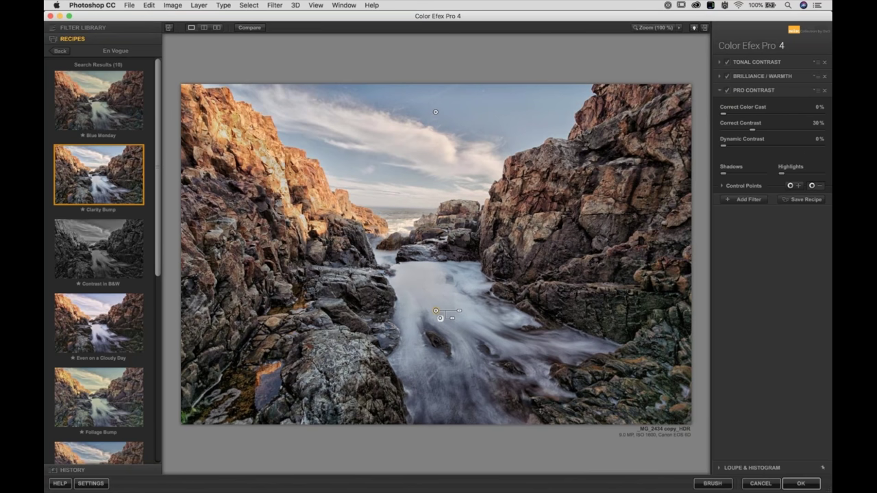
pyautogui.moveTo(471, 313); pyautogui.dragTo(484, 315)
# - Show the selection masks for all Pro Contrast control points
pyautogui.click(743, 189)
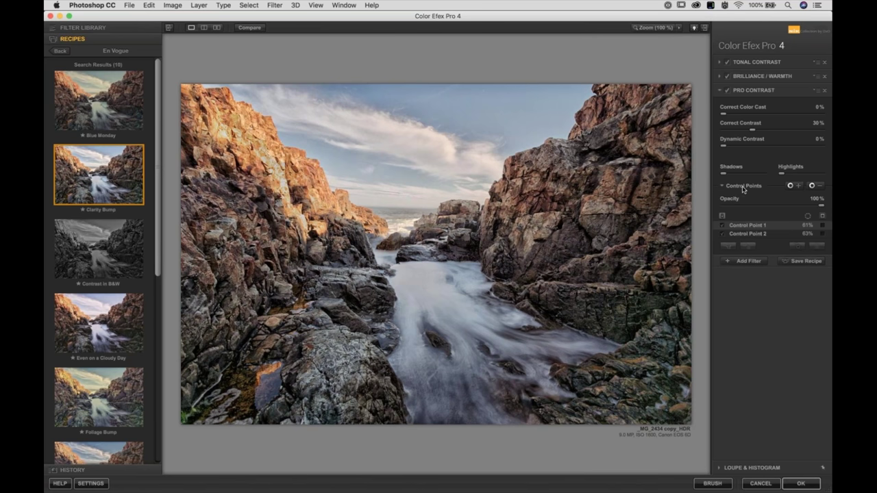
pyautogui.click(747, 189)
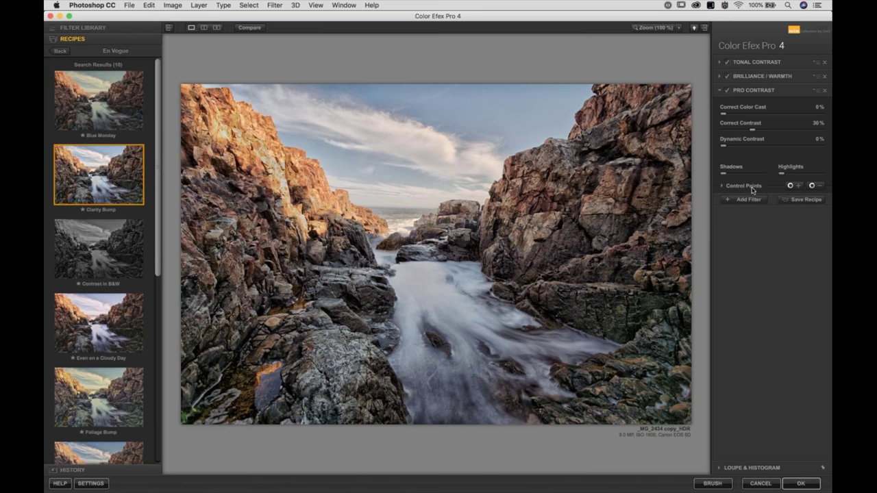
pyautogui.click(746, 76)
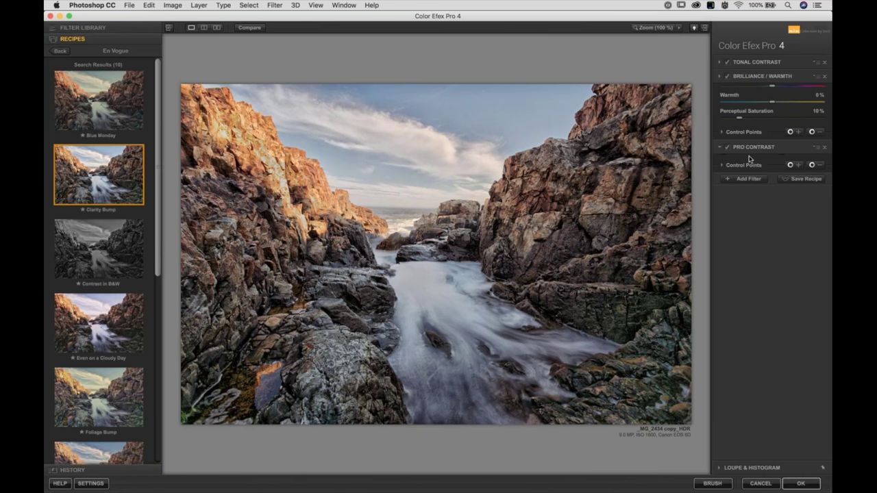
pyautogui.click(749, 149)
pyautogui.click(738, 189)
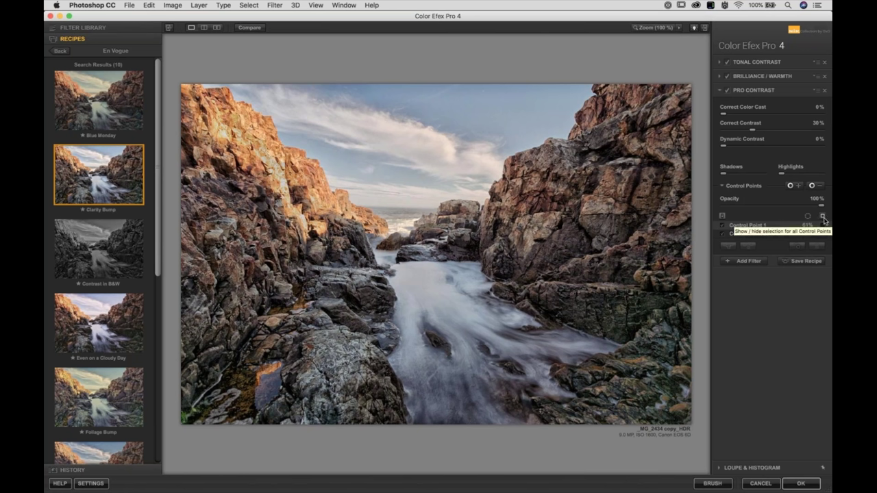
pyautogui.click(822, 217)
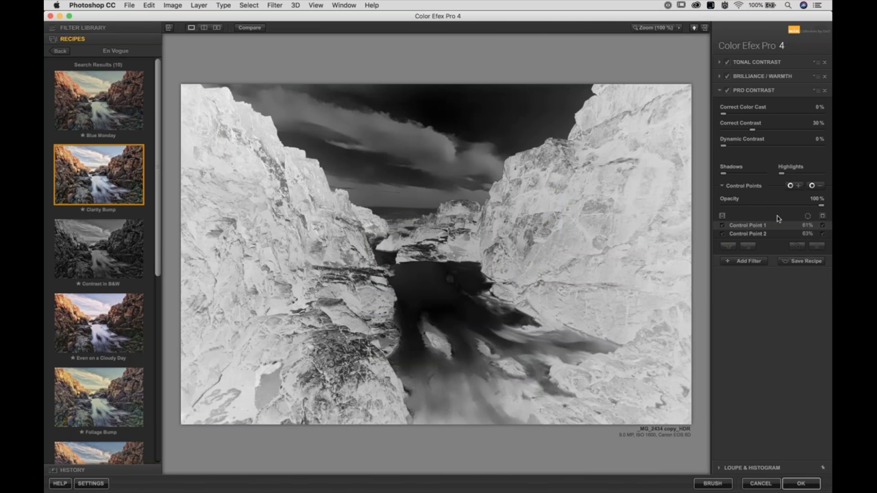
# - Move the water control point slightly higher on the stream, then reposition the sky control point and enlarge it to 72%
pyautogui.moveTo(644, 171)
pyautogui.click(437, 310)
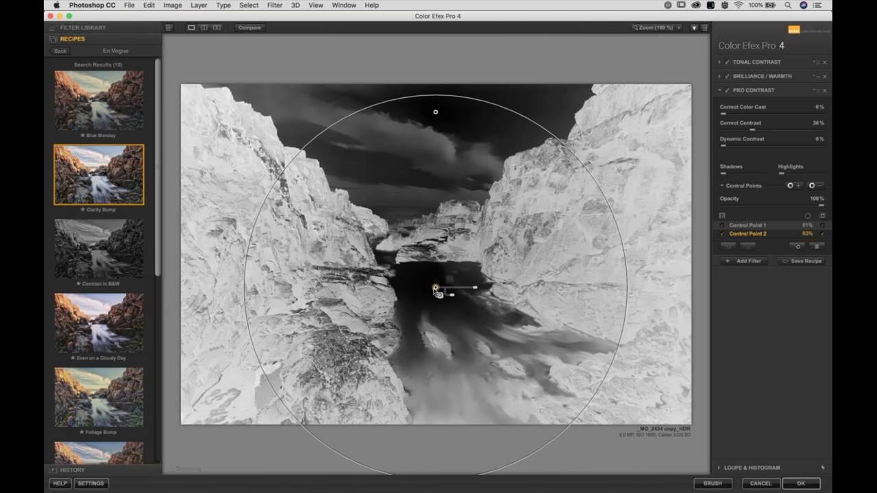
pyautogui.moveTo(437, 311); pyautogui.dragTo(436, 280)
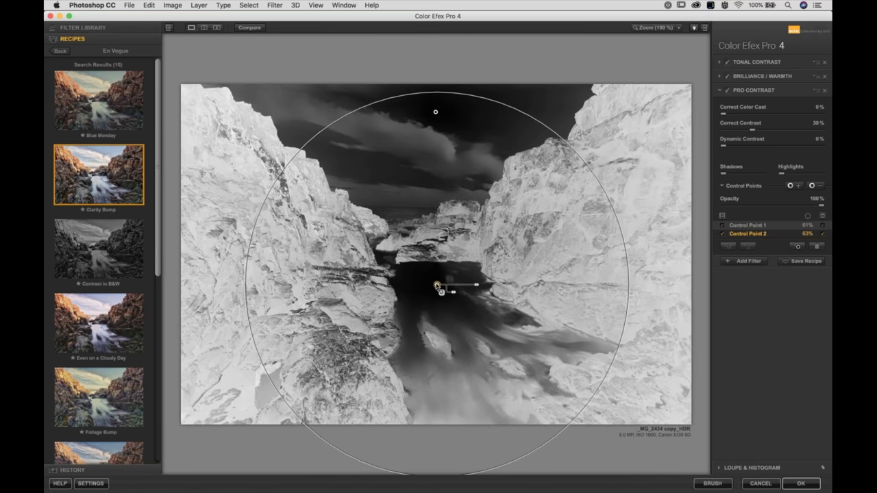
pyautogui.moveTo(435, 112); pyautogui.dragTo(466, 108)
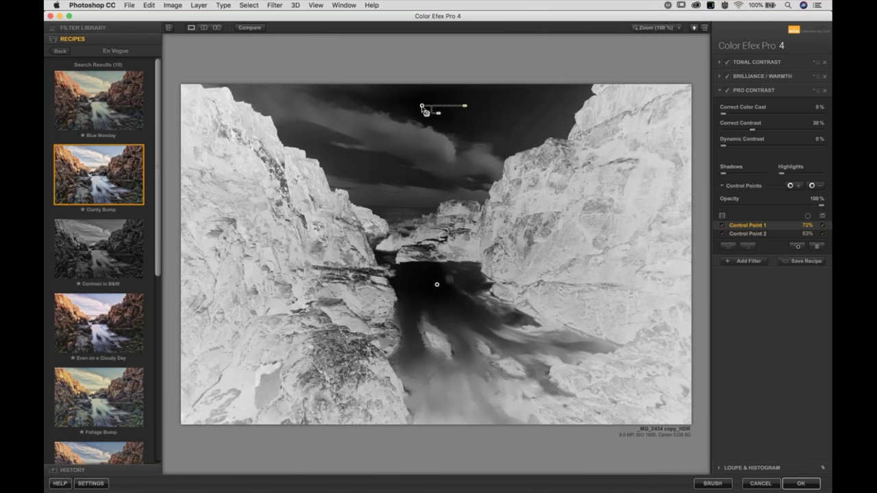
# - Add a third 0% opacity control point on the clouds, enlarge it to 68%, and hide the selection masks
pyautogui.click(819, 187)
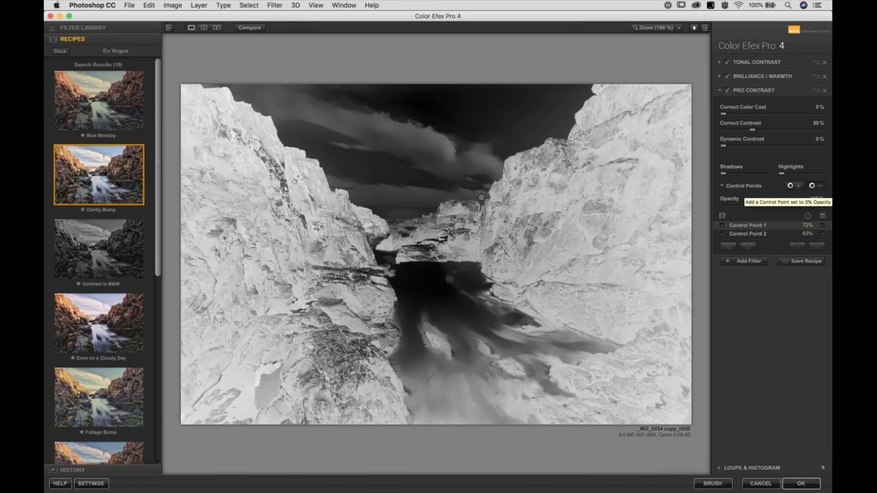
pyautogui.click(410, 136)
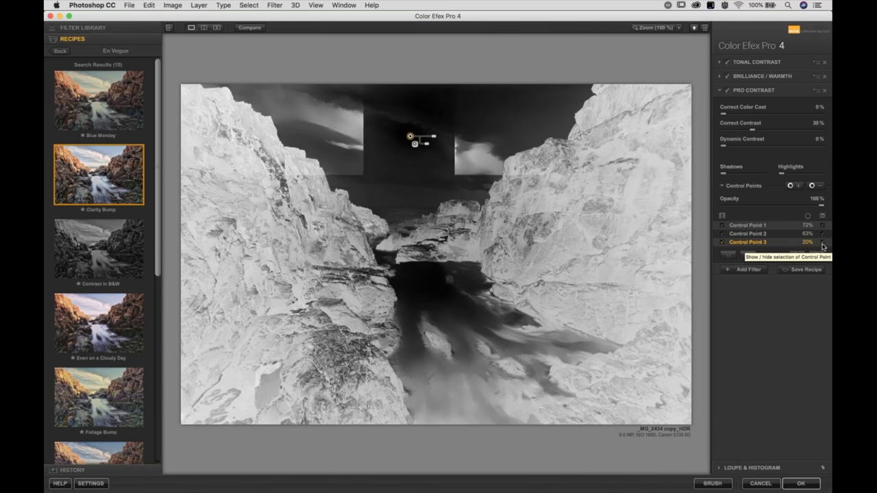
pyautogui.moveTo(439, 138); pyautogui.dragTo(403, 133)
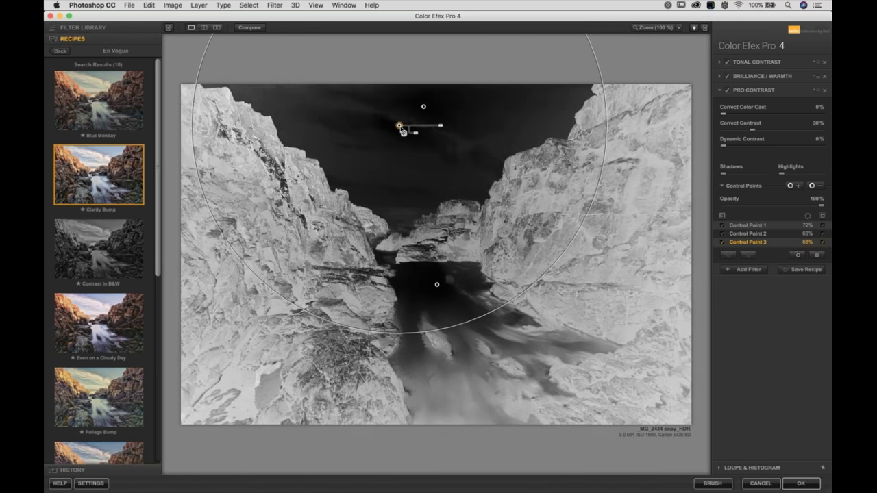
pyautogui.click(823, 216)
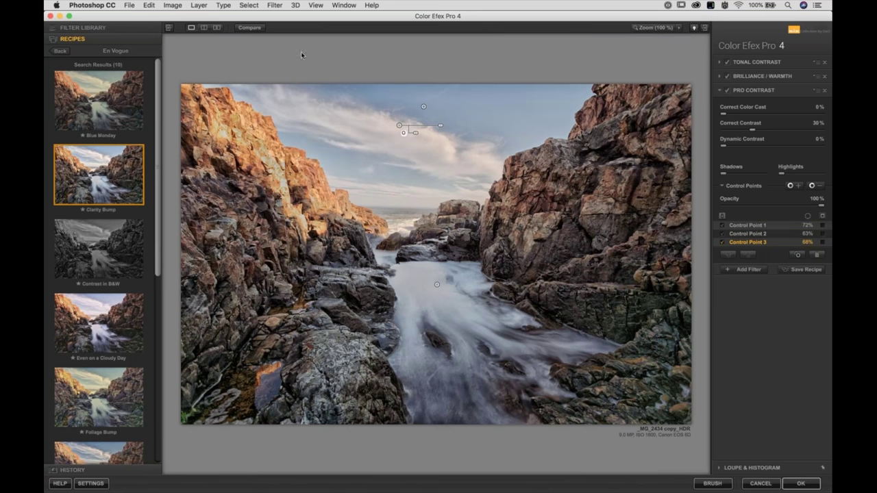
# - Compare the filtered photo with the original image
pyautogui.click(245, 28)
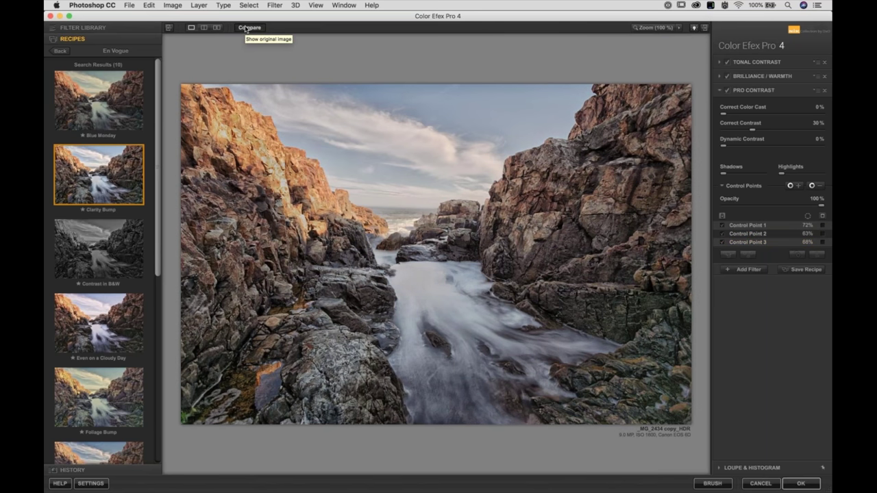
pyautogui.click(245, 28)
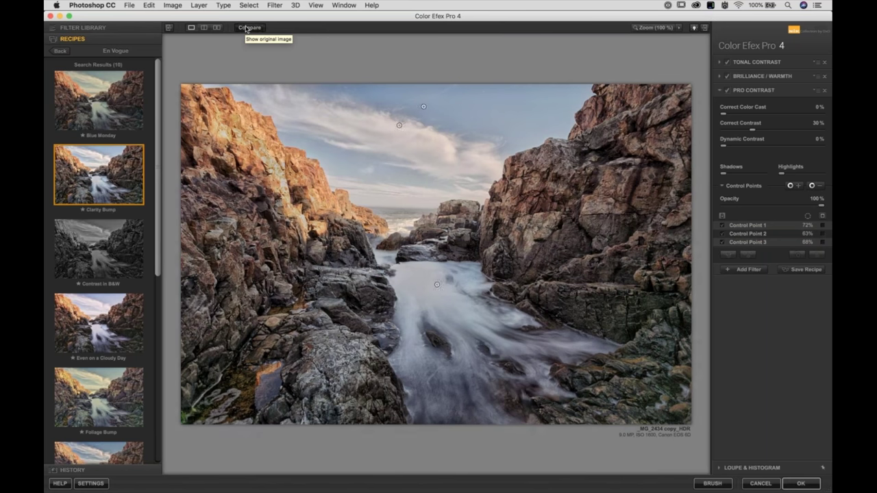
pyautogui.click(245, 28)
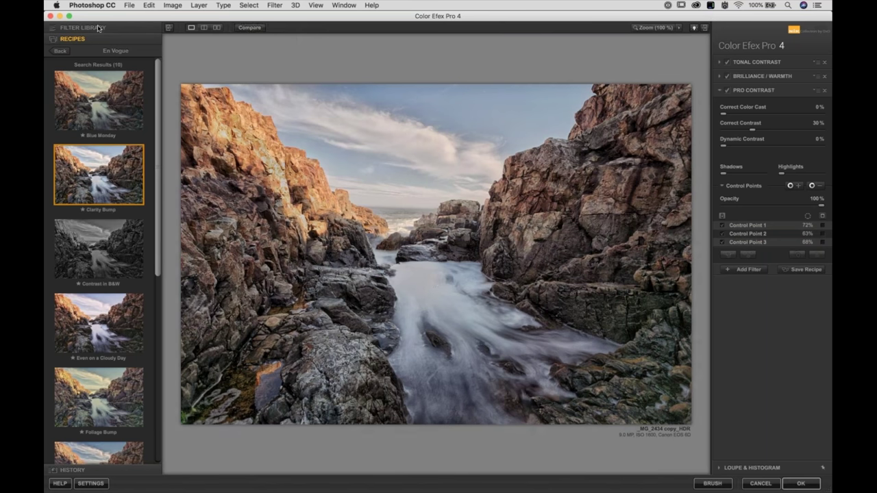
# - Try the Glamour Glow filter from the filter library in place of Pro Contrast and toggle its effect
pyautogui.click(98, 28)
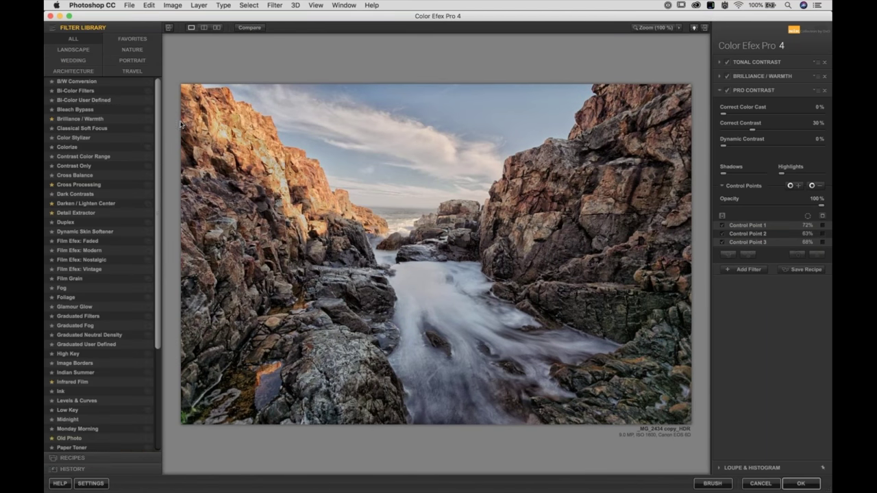
pyautogui.moveTo(159, 121); pyautogui.dragTo(159, 227)
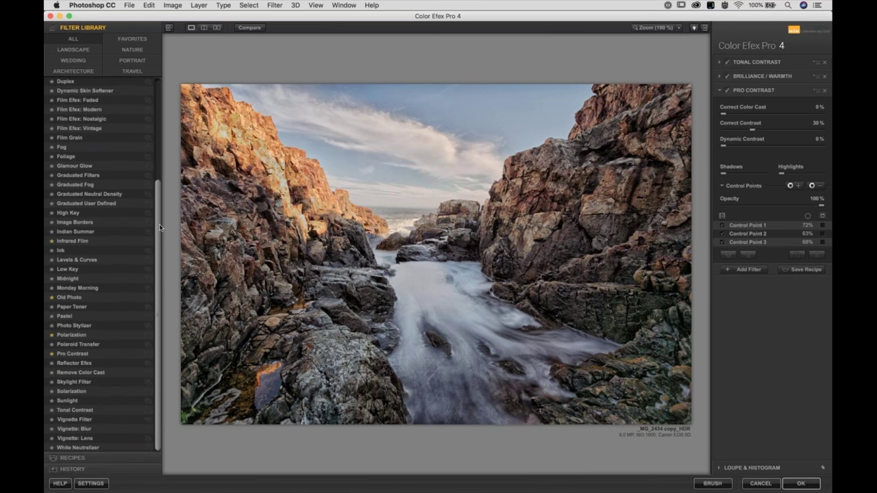
pyautogui.click(71, 168)
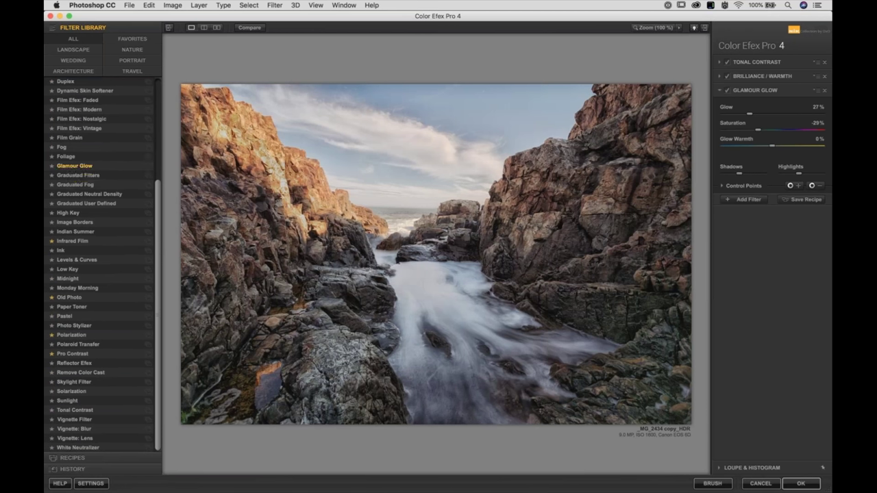
pyautogui.click(728, 91)
# - Revert the edit history to the Control Point 3 Move state, before Glamour Glow replaced Pro Contrast
pyautogui.click(124, 472)
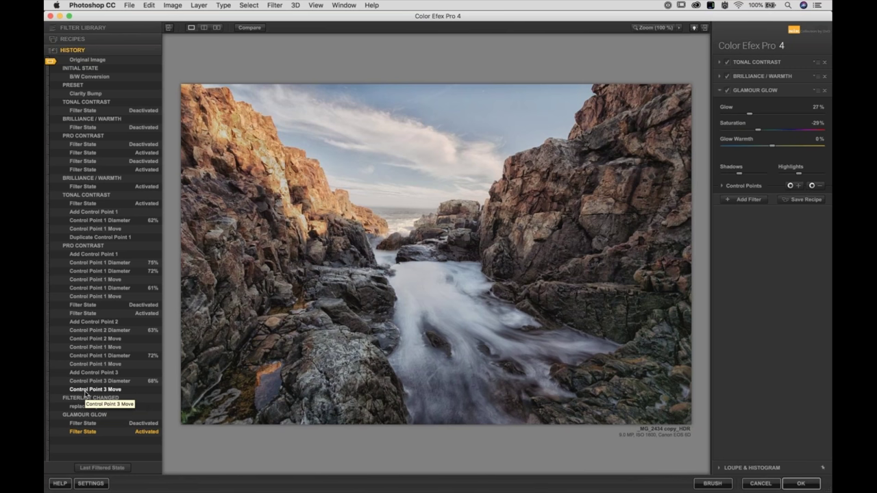
pyautogui.click(85, 391)
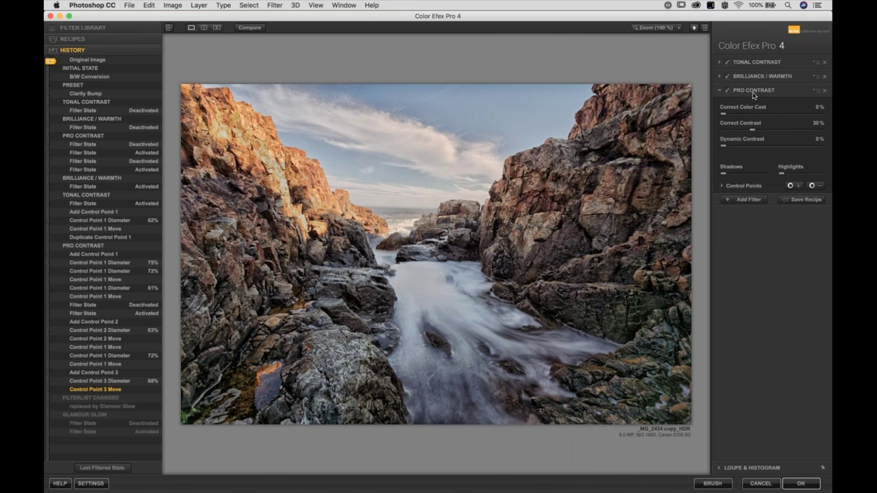
# - Add Glamour Glow as an additional filter below Pro Contrast
pyautogui.click(758, 200)
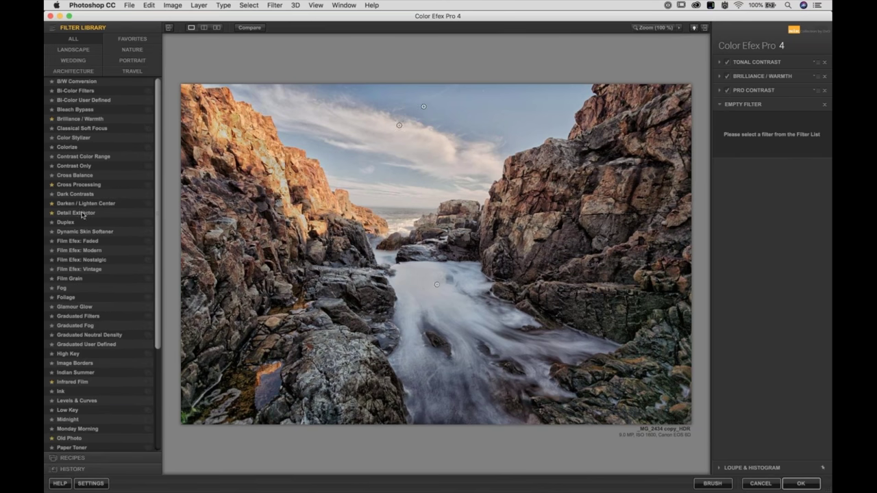
pyautogui.moveTo(155, 202); pyautogui.dragTo(157, 249)
pyautogui.click(61, 244)
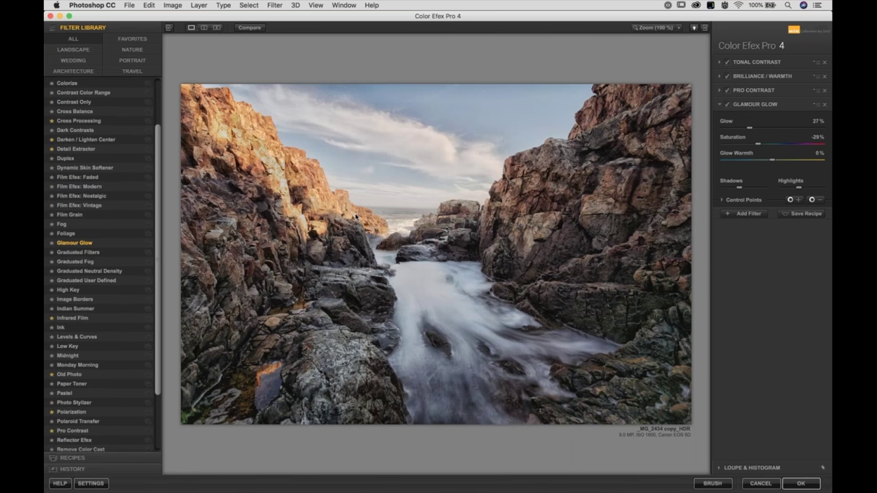
# - Toggle the Glamour Glow effect off and on to compare its influence on the photo
pyautogui.click(728, 105)
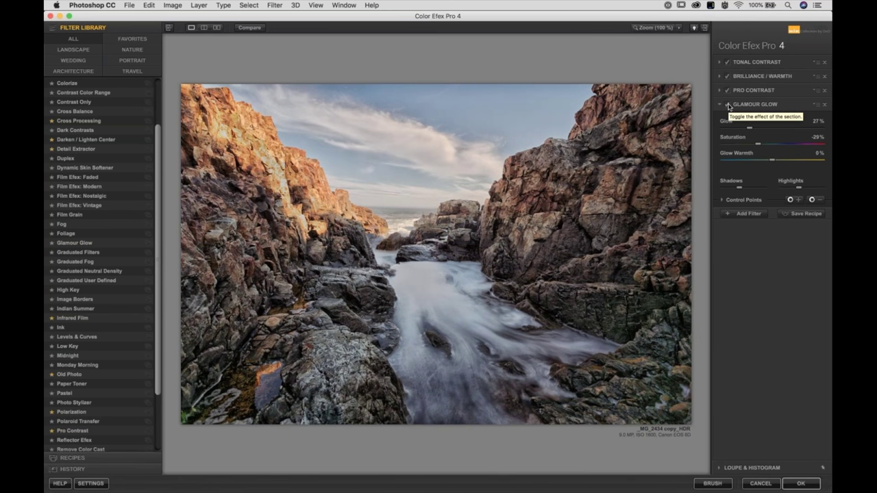
pyautogui.click(728, 105)
pyautogui.click(727, 105)
pyautogui.click(728, 105)
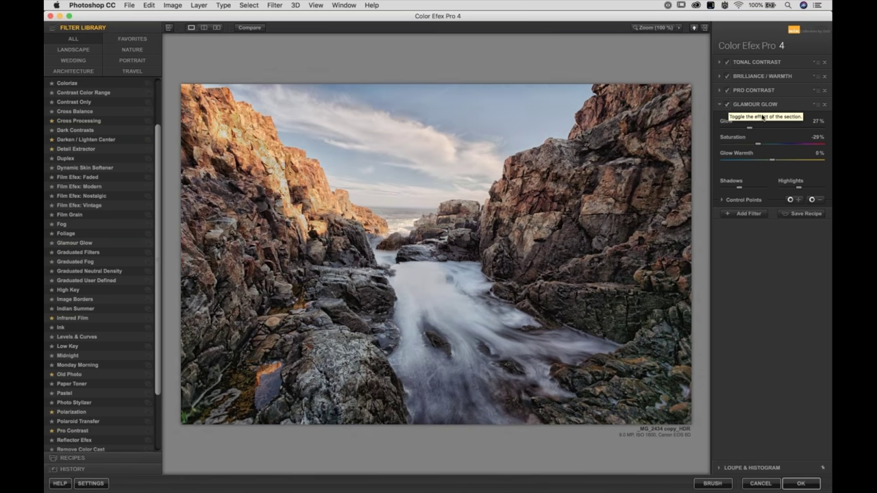
# - Set Glamour Glow's Glow to 49% and turn the filter off for comparison
pyautogui.moveTo(751, 130); pyautogui.dragTo(772, 131)
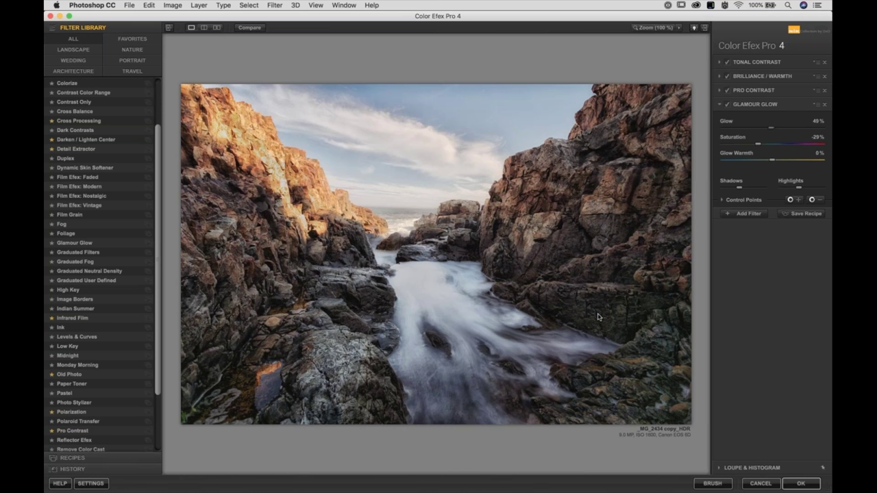
pyautogui.click(726, 106)
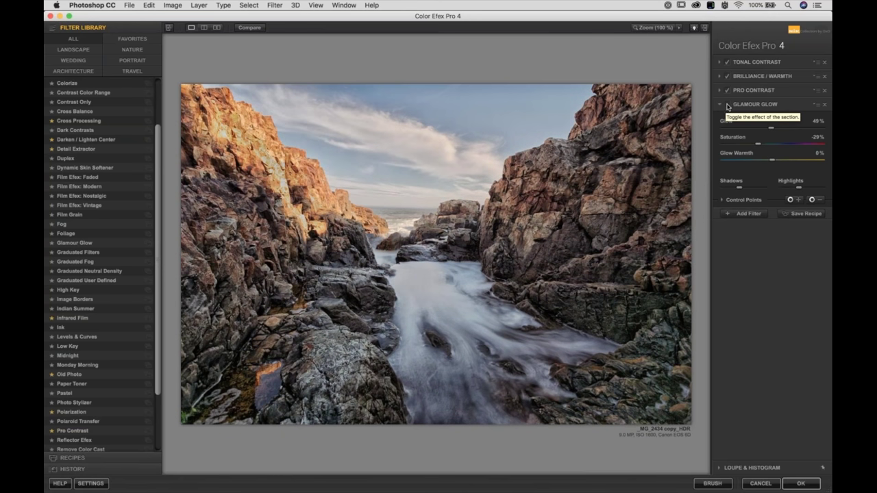
# - Turn Glamour Glow back on and lower its Glow to 44%
pyautogui.click(727, 105)
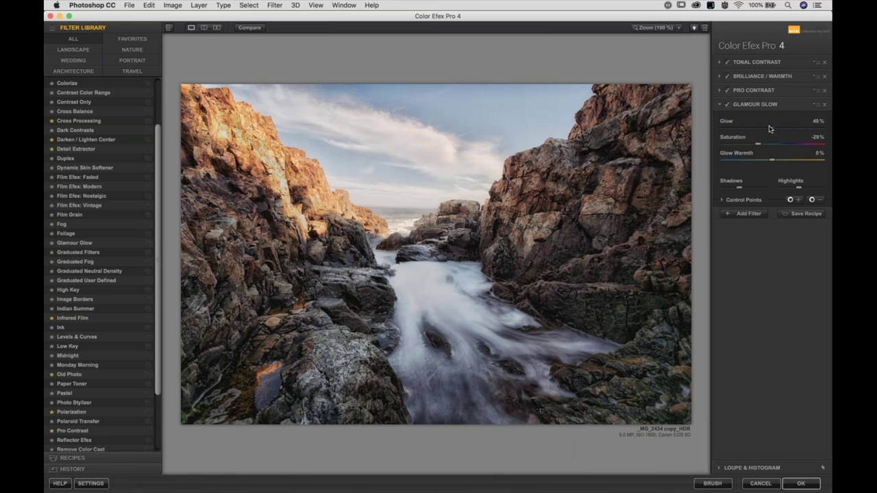
pyautogui.moveTo(767, 128); pyautogui.dragTo(765, 127)
# - Try Glamour Glow's Shadows protection at 0% and its Highlights protection at both extremes
pyautogui.moveTo(786, 186)
pyautogui.moveTo(733, 189)
pyautogui.moveTo(731, 189); pyautogui.dragTo(708, 187)
pyautogui.moveTo(799, 189); pyautogui.dragTo(750, 190)
pyautogui.moveTo(784, 190); pyautogui.dragTo(816, 192)
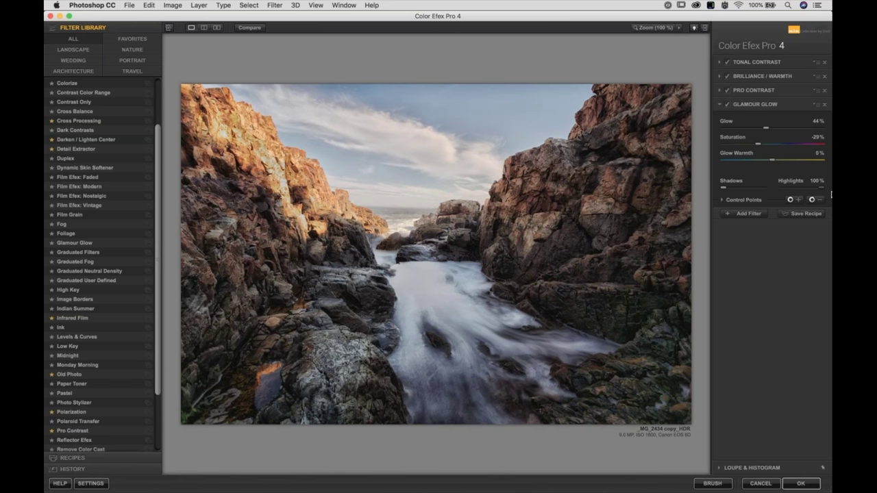
pyautogui.moveTo(831, 194); pyautogui.dragTo(786, 192)
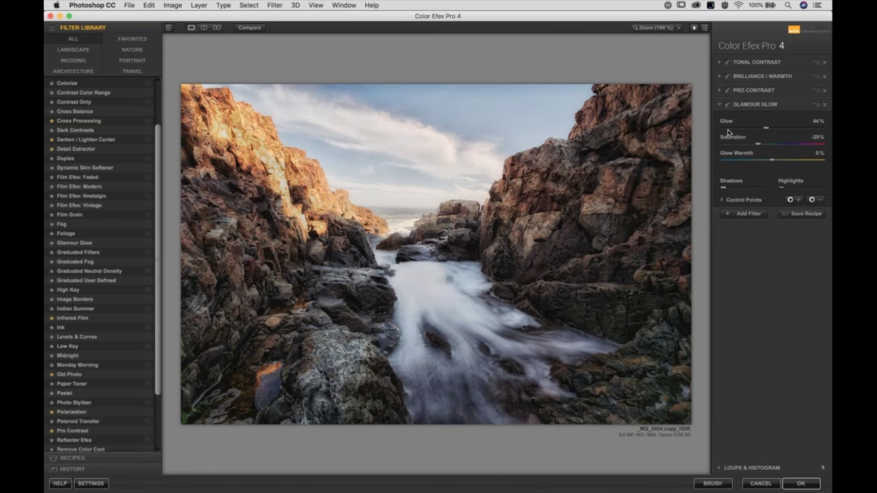
# - Set Glamour Glow's Highlights protection to about half and its Shadows protection to about a quarter
pyautogui.click(783, 189)
pyautogui.click(786, 188)
pyautogui.moveTo(795, 191); pyautogui.dragTo(806, 190)
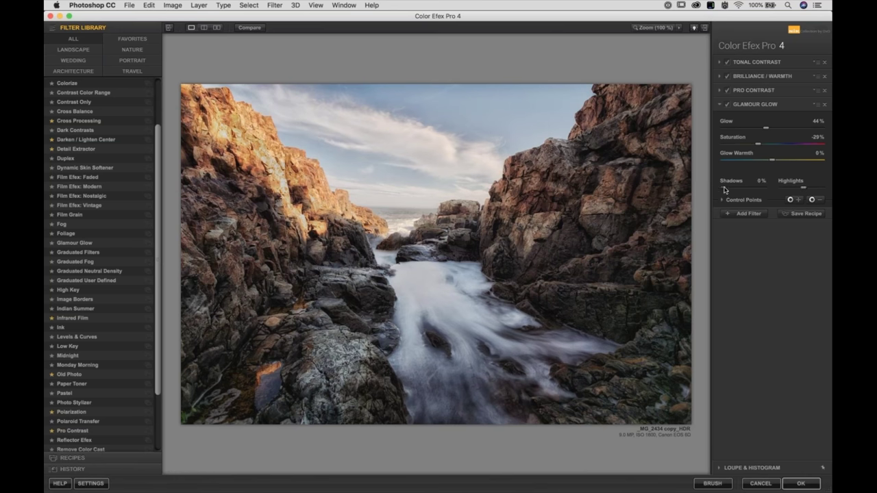
pyautogui.moveTo(724, 190); pyautogui.dragTo(735, 193)
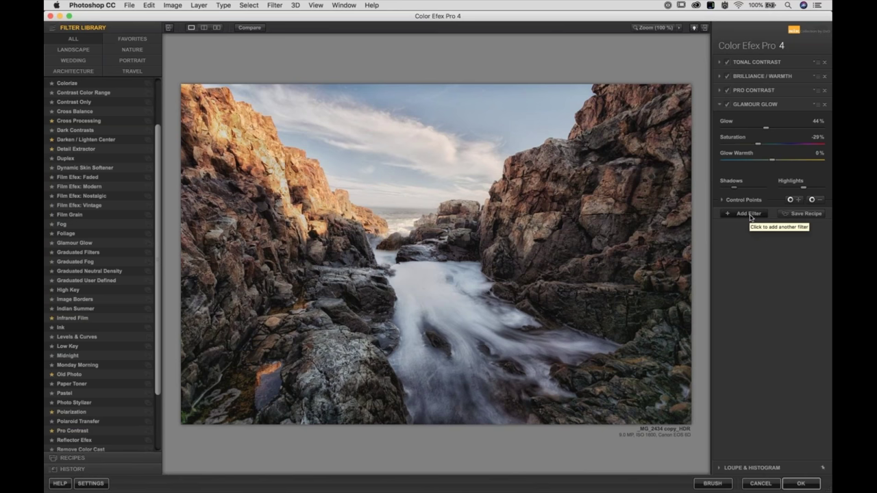
# - Add a Vignette: Lens filter below Glamour Glow with a fully rectangular shape and an Amount of -22%
pyautogui.click(750, 214)
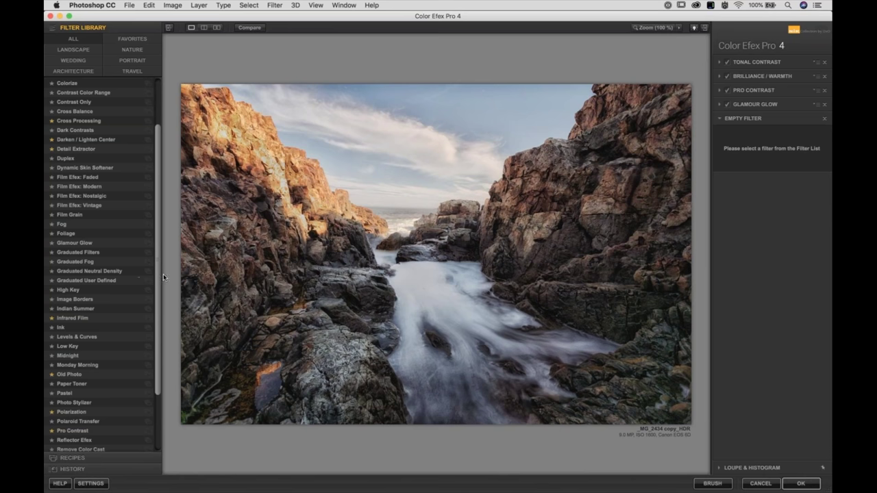
pyautogui.scroll(-4, 156, 302)
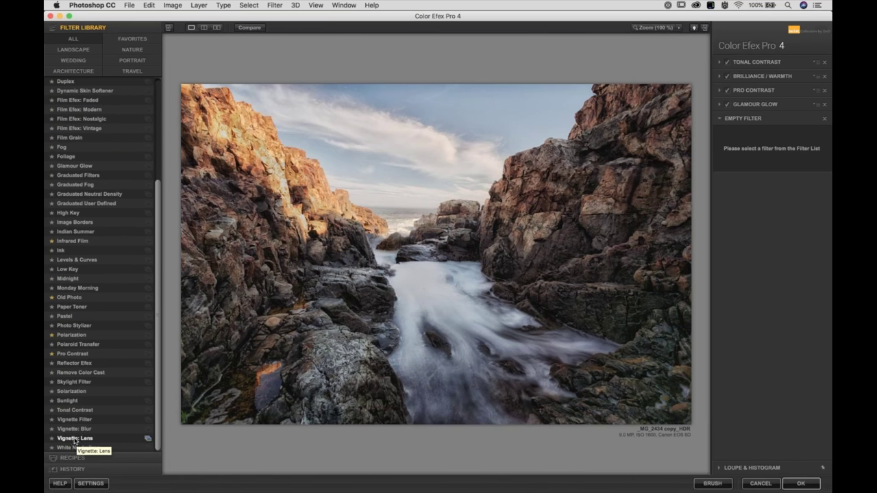
pyautogui.click(74, 438)
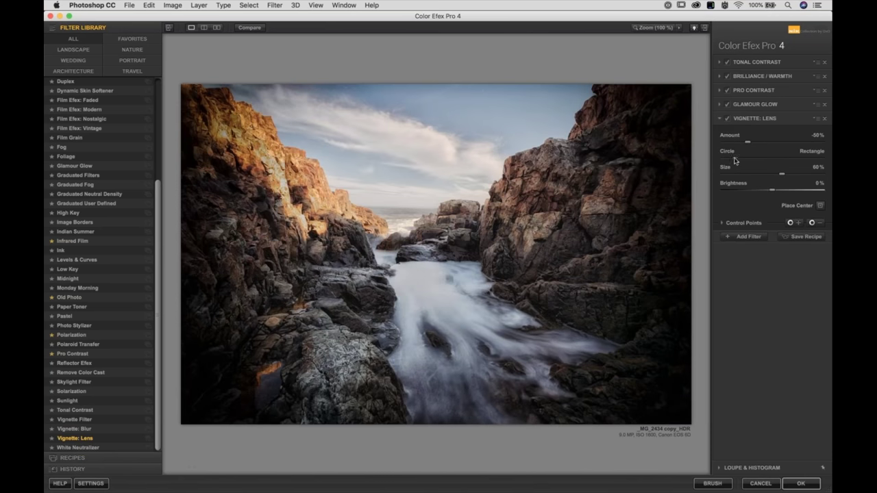
pyautogui.moveTo(736, 158); pyautogui.dragTo(825, 158)
pyautogui.moveTo(747, 144); pyautogui.dragTo(761, 145)
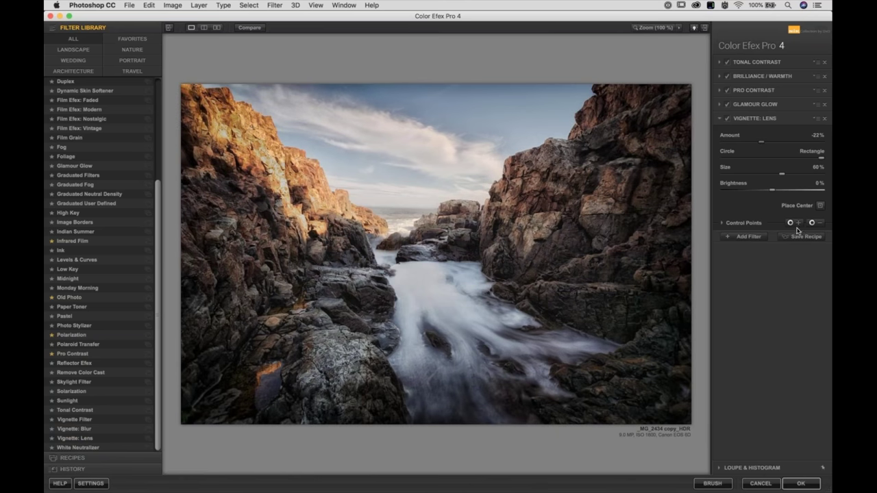
# - Place plus control points for the vignette on the lower-right rocks, the bottom foreground rock and the lower-left rocks
pyautogui.click(791, 223)
pyautogui.click(650, 378)
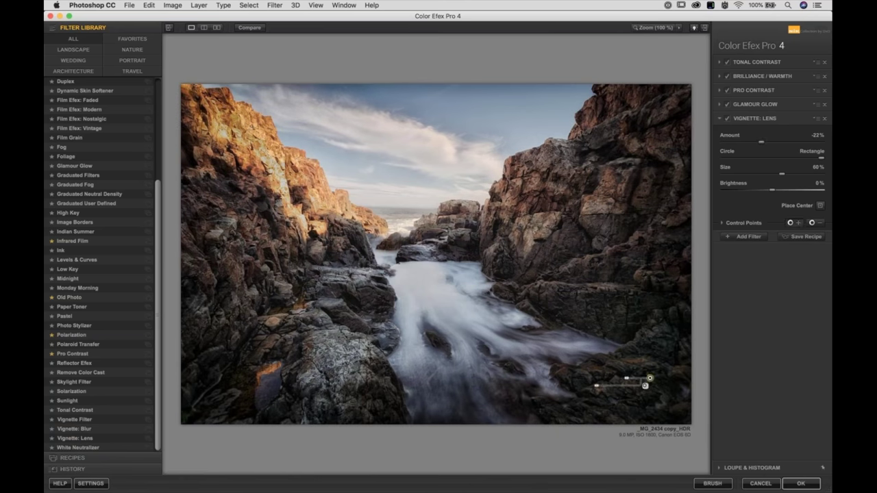
pyautogui.moveTo(627, 377)
pyautogui.mouseDown()
pyautogui.moveTo(618, 377)
pyautogui.moveTo(641, 375)
pyautogui.mouseUp()
pyautogui.click(799, 222)
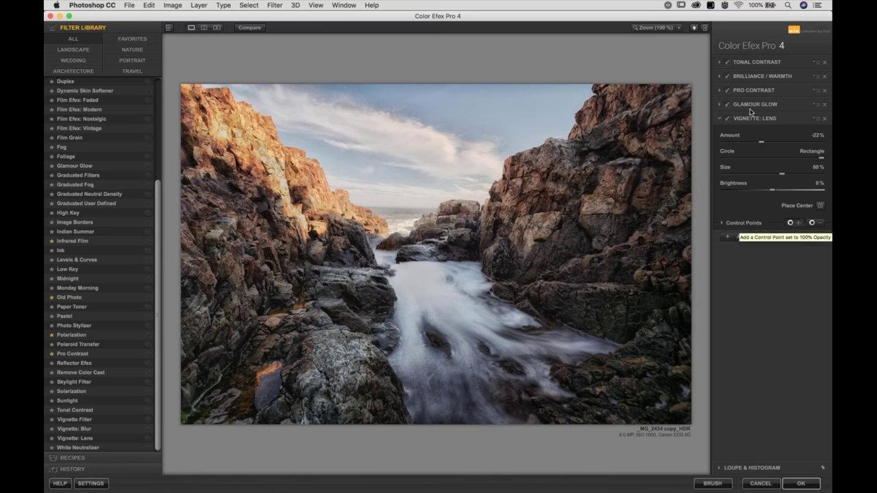
pyautogui.click(304, 419)
pyautogui.moveTo(333, 419)
pyautogui.mouseDown()
pyautogui.moveTo(343, 421)
pyautogui.moveTo(329, 425)
pyautogui.mouseUp()
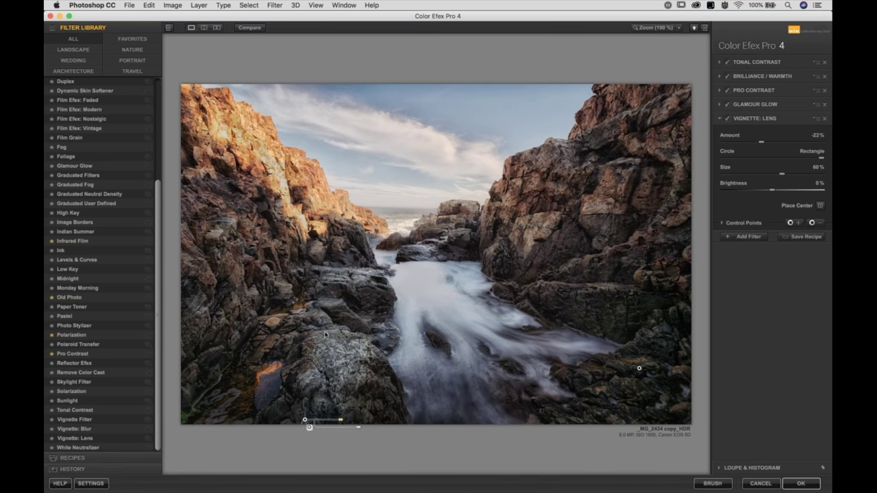
pyautogui.click(798, 223)
pyautogui.click(191, 372)
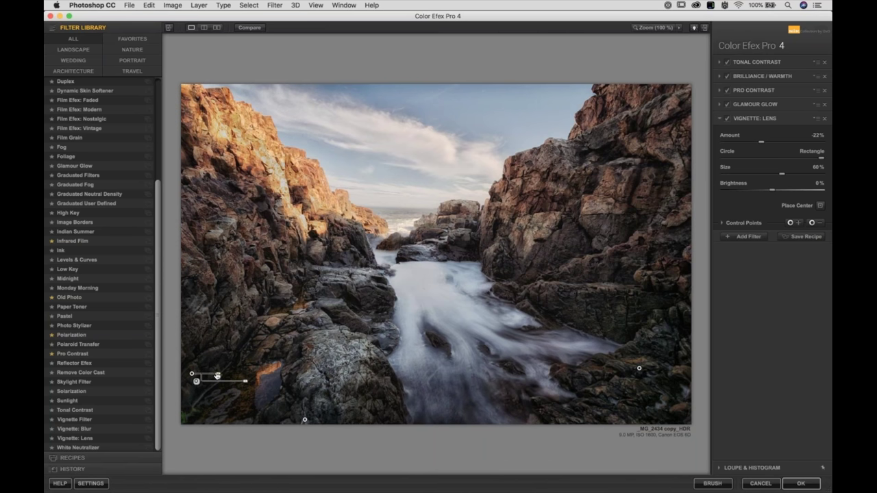
# - Return to Vignette: Lens and place another plus control point on the upper part of the right cliff
pyautogui.click(748, 237)
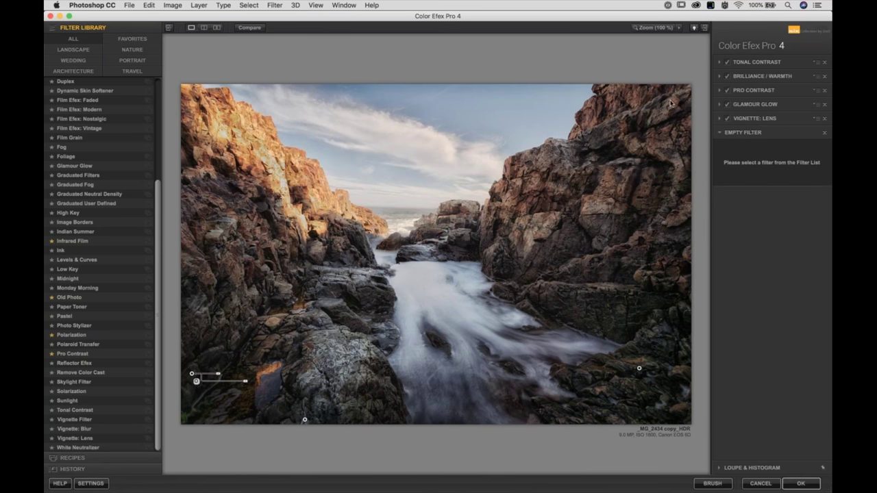
pyautogui.click(756, 119)
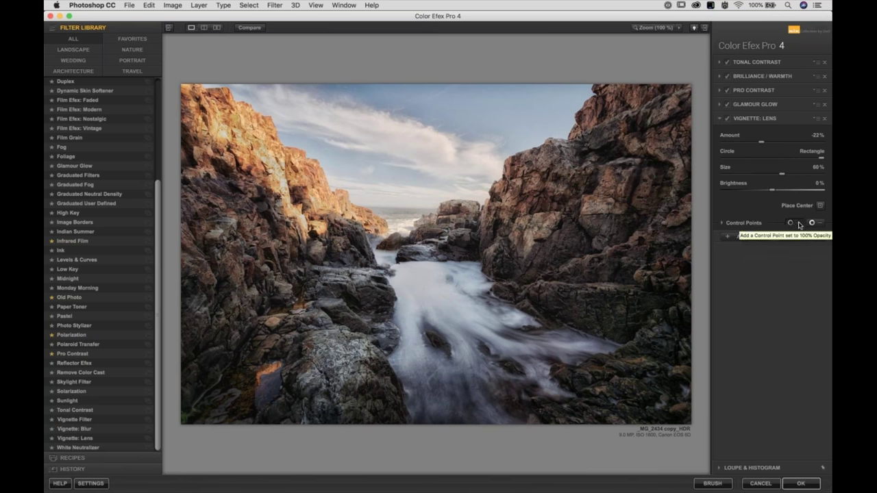
pyautogui.click(678, 100)
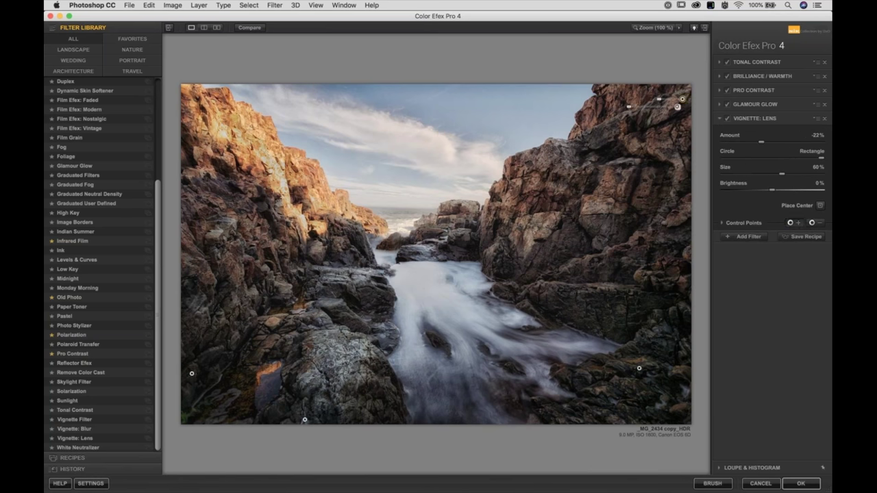
pyautogui.moveTo(674, 107); pyautogui.dragTo(641, 155)
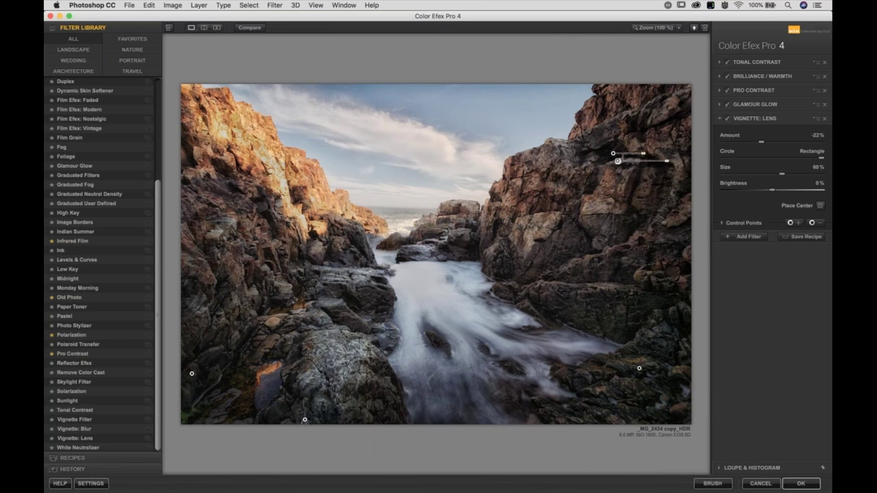
# - Place a plus control point at the photo's upper-left cliff edge and compare the photo with the vignette off and on
pyautogui.click(798, 222)
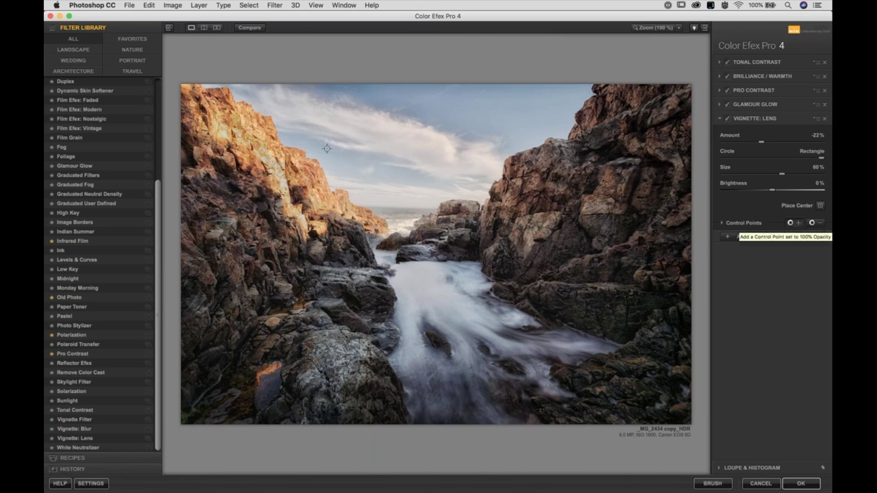
pyautogui.click(185, 89)
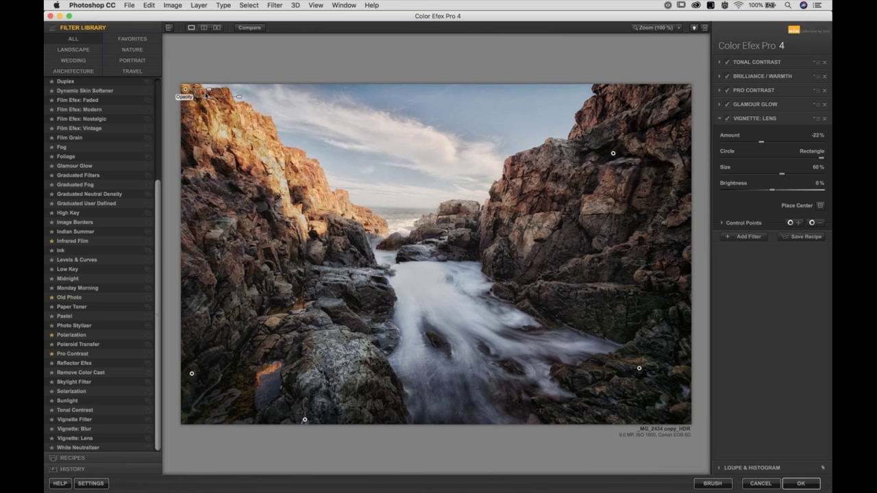
pyautogui.moveTo(209, 92); pyautogui.dragTo(186, 110)
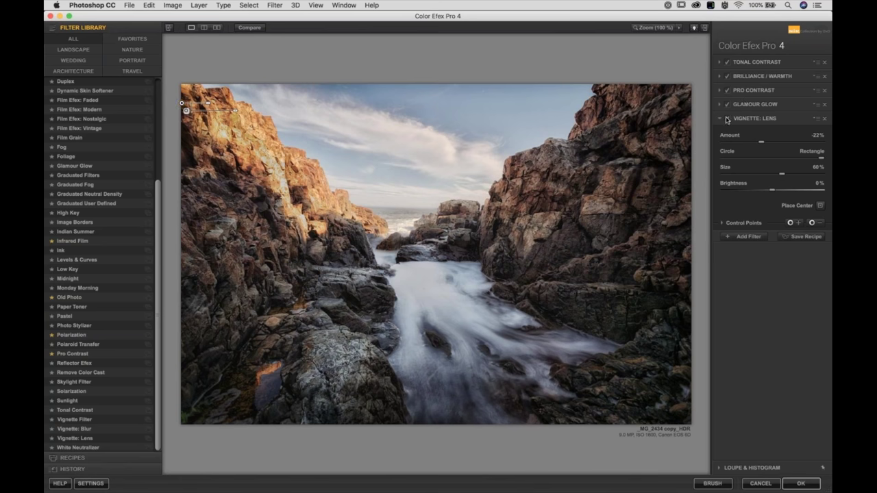
pyautogui.click(728, 119)
pyautogui.click(728, 120)
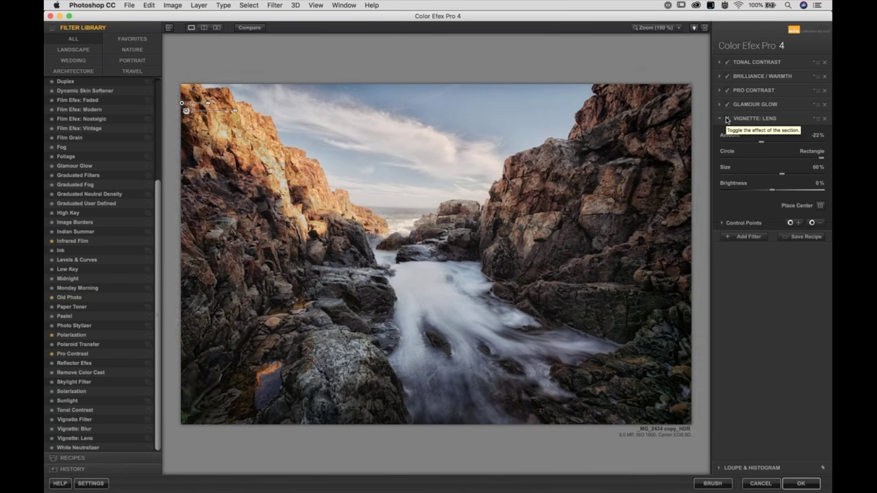
# - Protect the sky beside the right cliff from the vignette with a minus control point, and put copies along both outer cliff edges
pyautogui.click(820, 223)
pyautogui.click(573, 93)
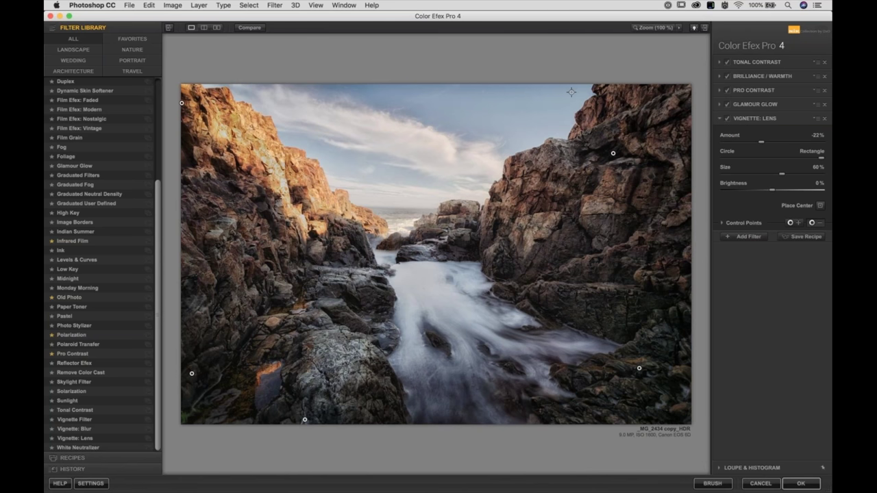
pyautogui.moveTo(593, 94); pyautogui.dragTo(603, 95)
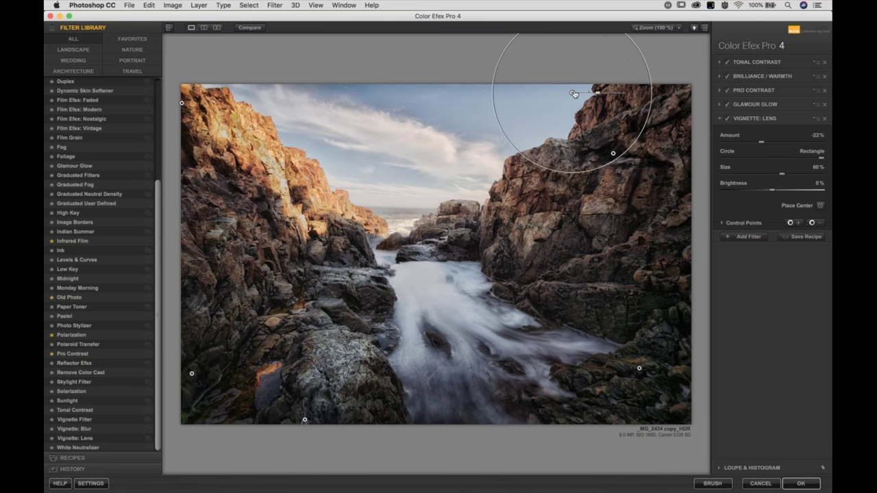
pyautogui.click(300, 85)
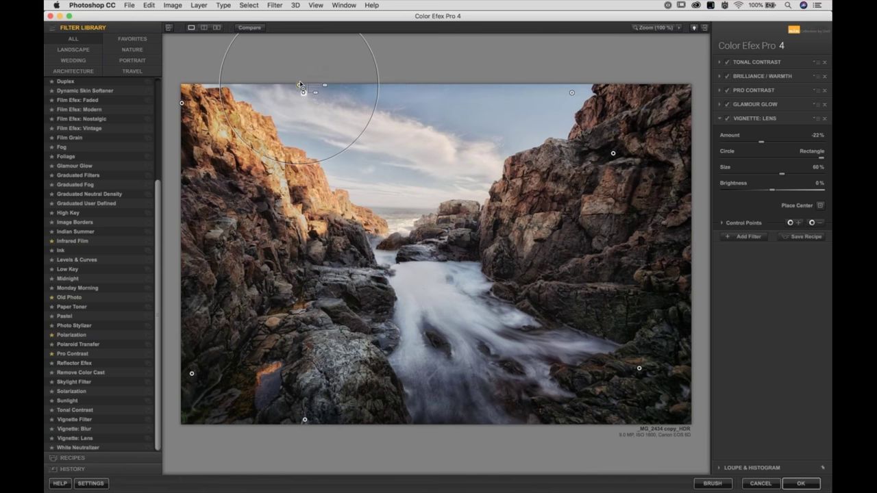
pyautogui.moveTo(172, 388); pyautogui.dragTo(189, 236)
pyautogui.moveTo(606, 236); pyautogui.dragTo(674, 221)
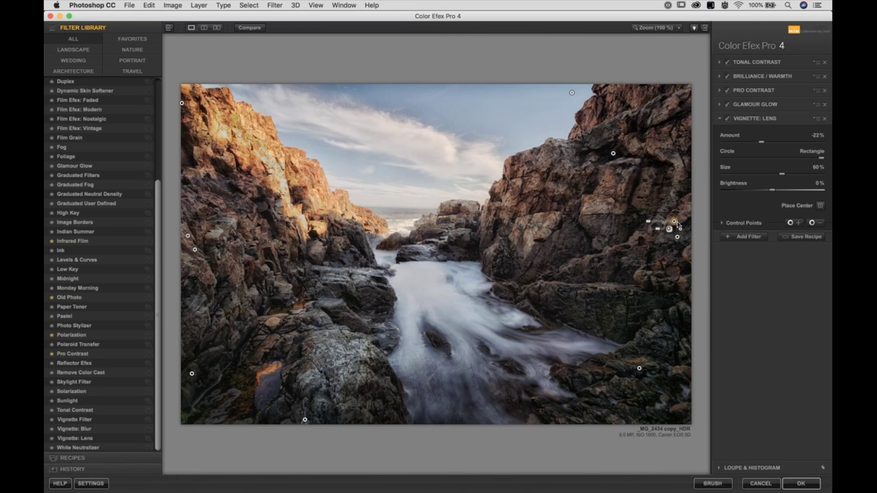
# - Scatter duplicate control points over the middle of the right cliff, select them as a group and delete them
pyautogui.moveTo(675, 222); pyautogui.dragTo(578, 230)
pyautogui.moveTo(501, 191); pyautogui.dragTo(601, 291)
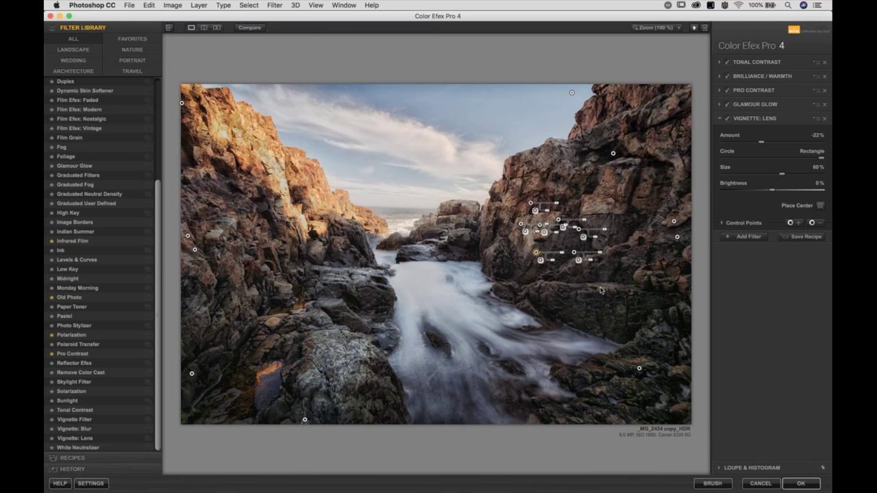
pyautogui.press('Delete')
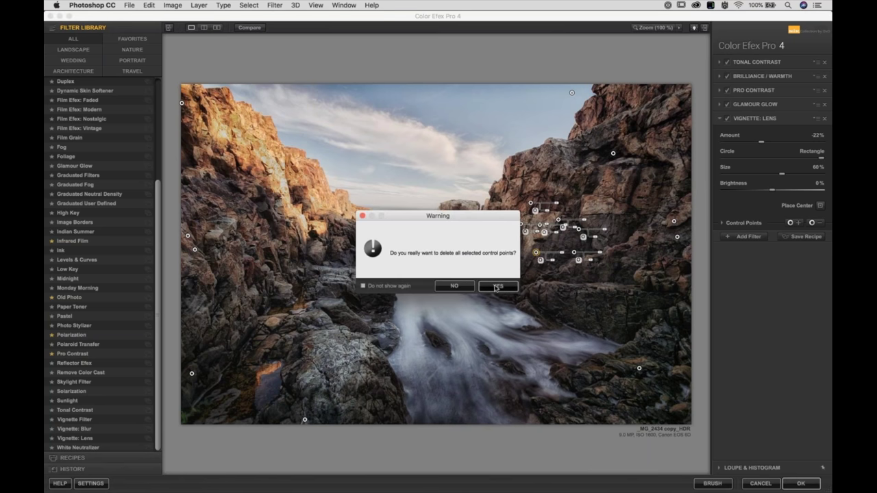
pyautogui.click(496, 287)
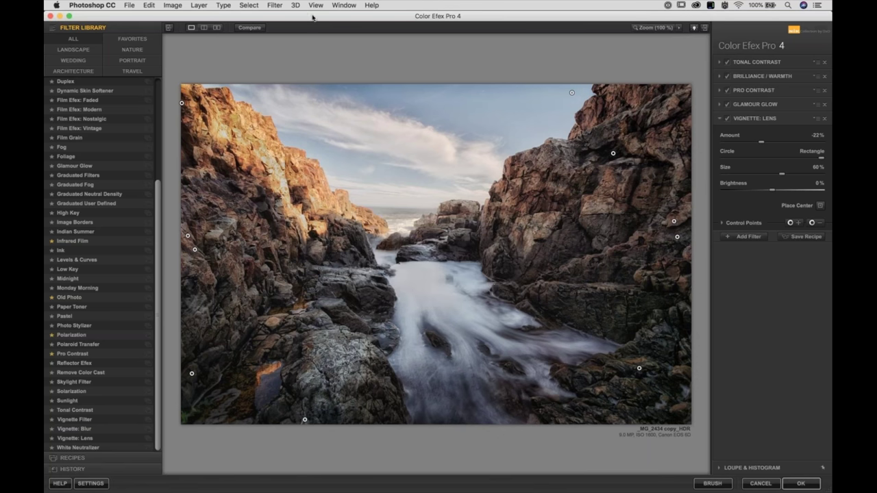
# - Compare the edited photo with the original and apply the Color Efex Pro filter stack
pyautogui.click(248, 28)
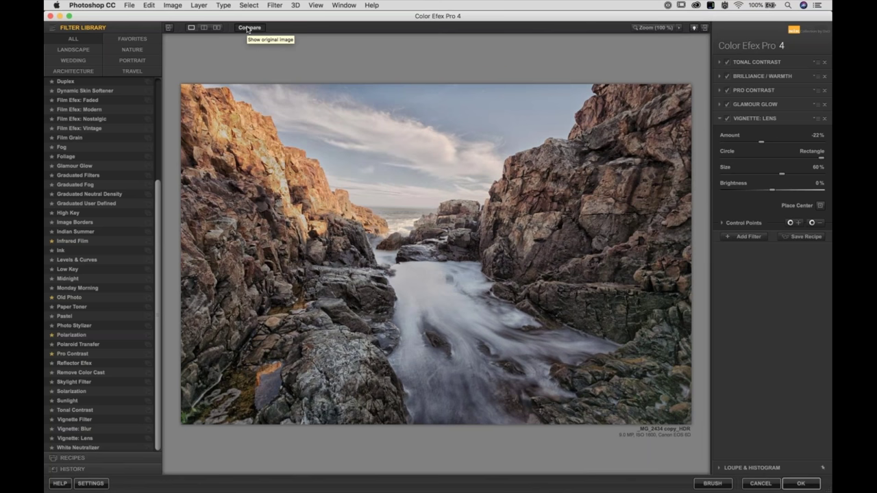
pyautogui.click(248, 29)
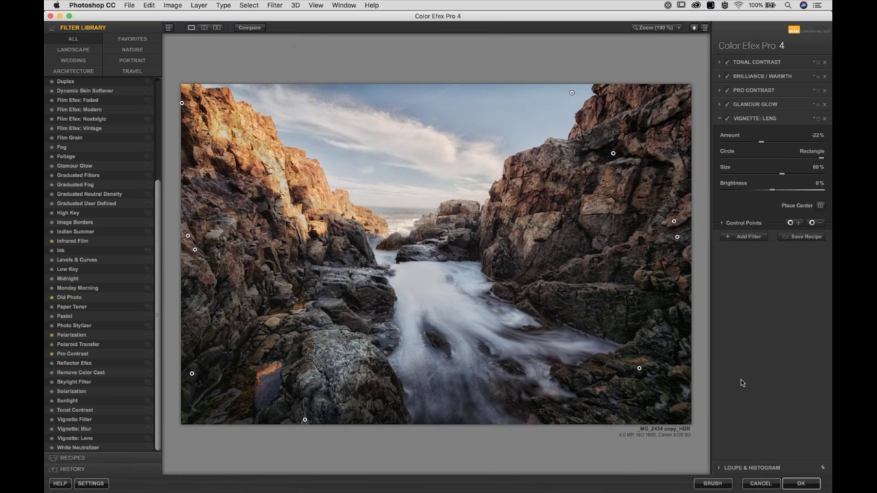
pyautogui.click(801, 485)
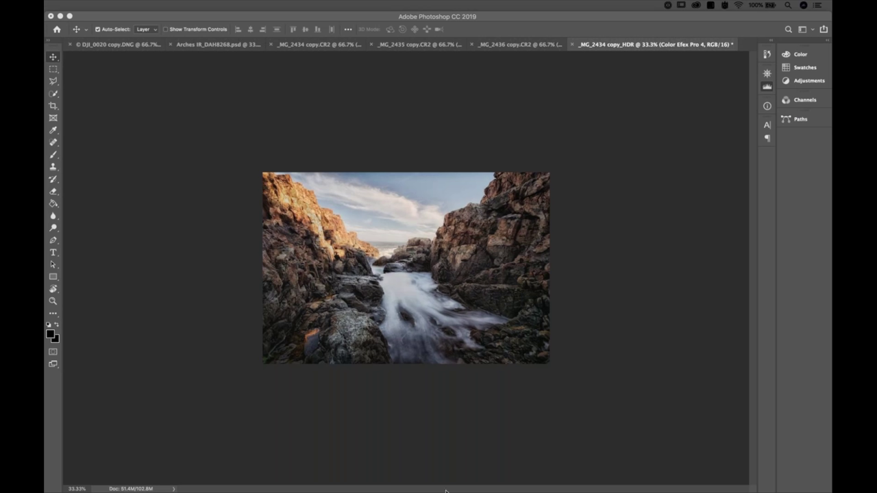
# - Switch to DxO PhotoLab, collapse the Move/Zoom and EXIF palettes, and show the photo library
pyautogui.moveTo(442, 489)
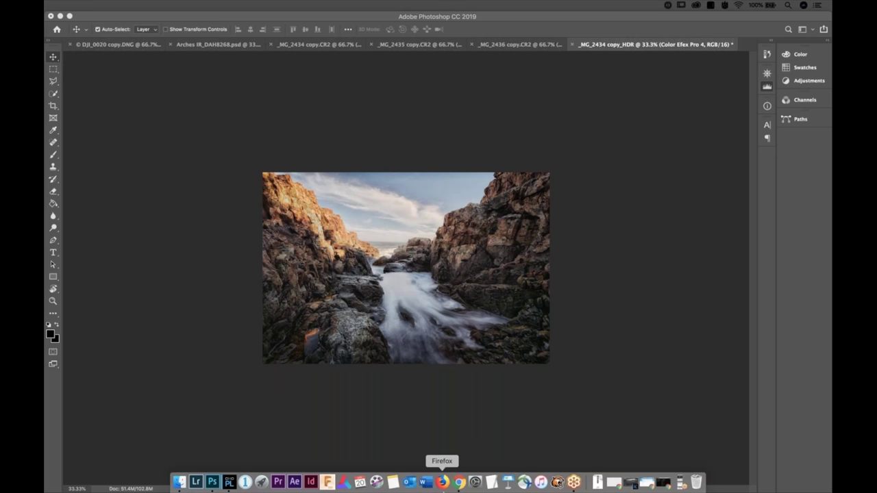
pyautogui.click(230, 484)
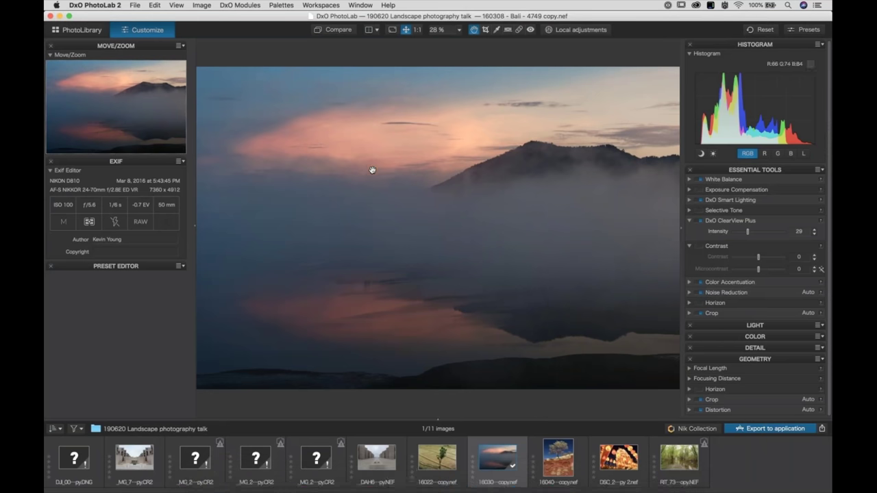
pyautogui.click(193, 228)
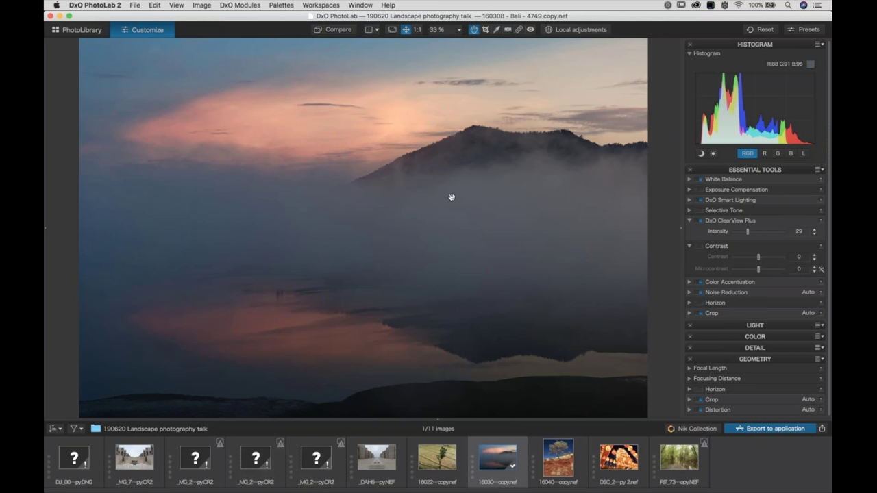
pyautogui.click(86, 31)
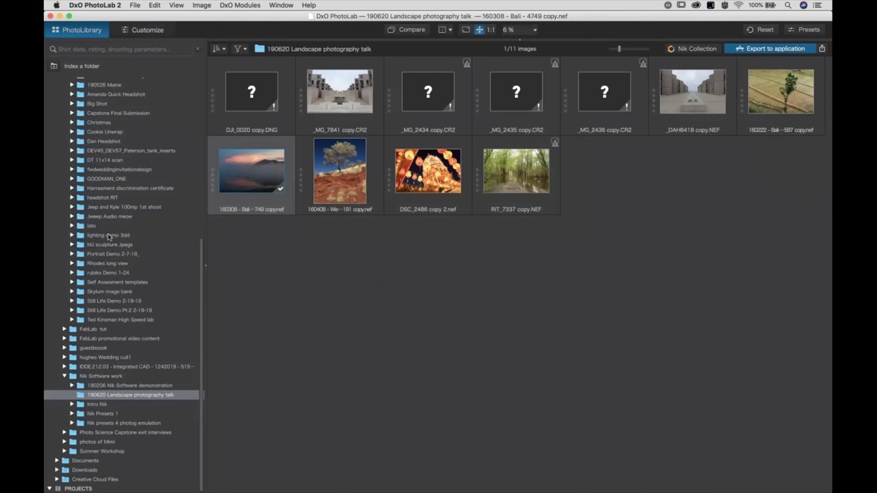
# - Open the selected Bali lake sunset photo for customizing and show its White Balance settings
pyautogui.scroll(3, 105, 238)
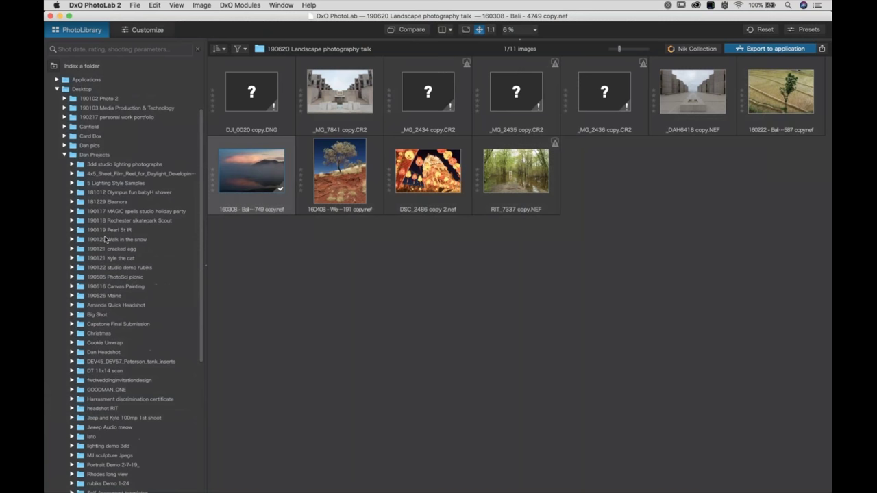
pyautogui.scroll(-1, 105, 242)
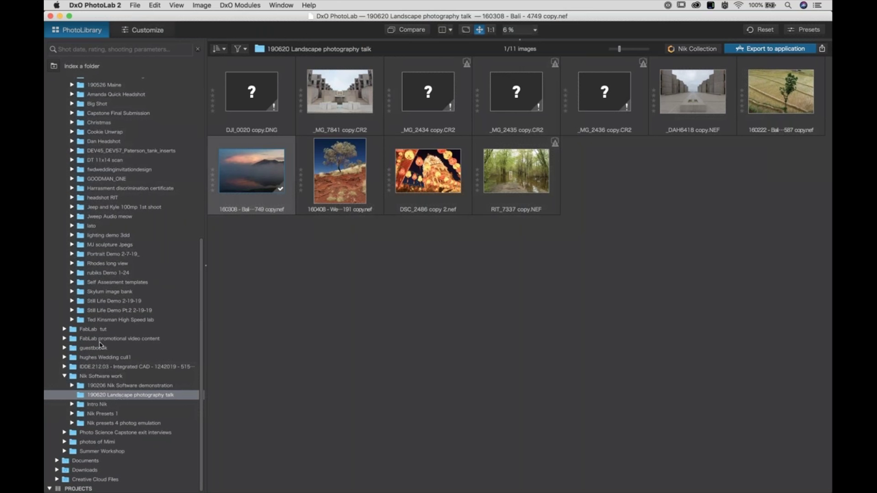
pyautogui.click(146, 32)
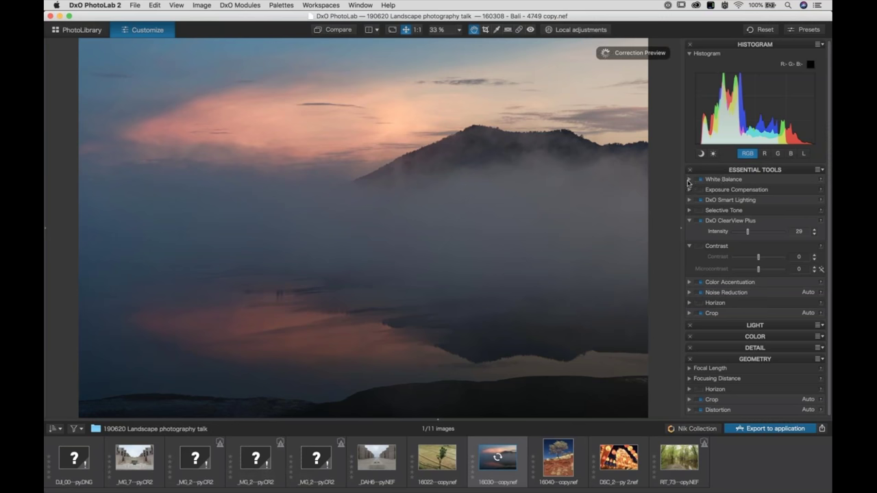
pyautogui.click(690, 181)
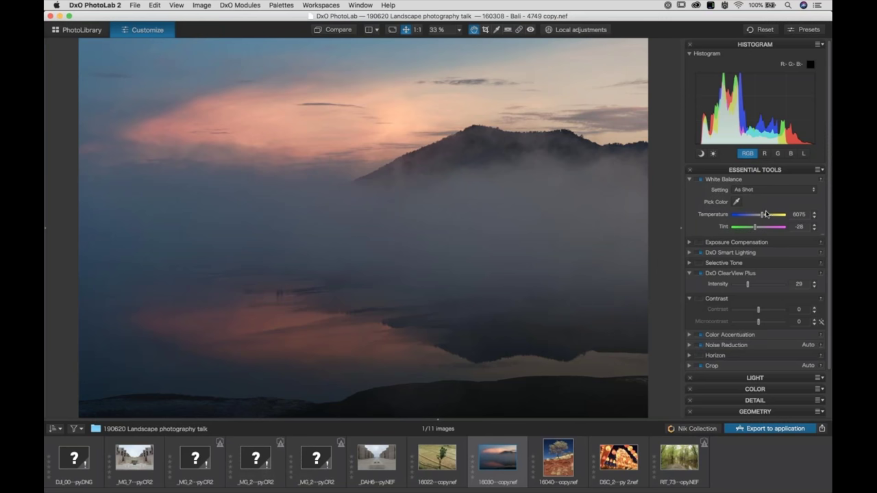
# - Compare the photo with DxO ClearView Plus off and on, leave it enabled, and collapse the ClearView Plus and White Balance settings
pyautogui.click(701, 274)
pyautogui.click(701, 274)
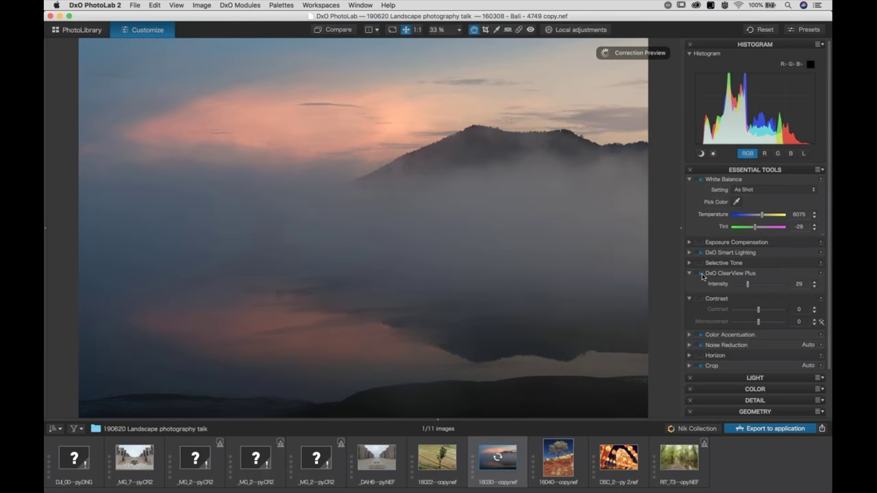
pyautogui.click(701, 273)
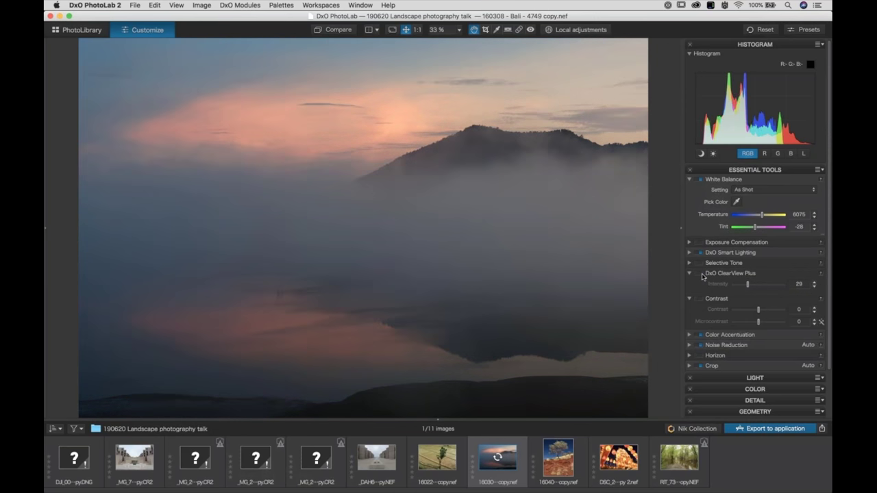
pyautogui.click(701, 273)
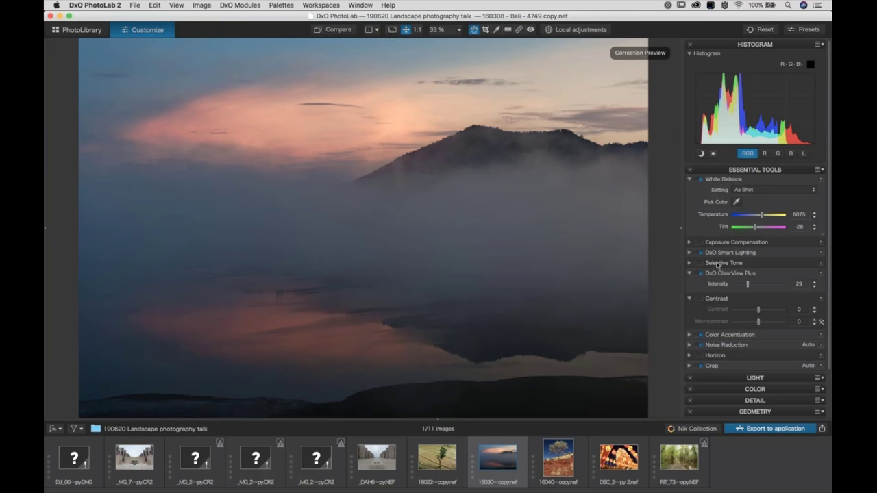
pyautogui.click(690, 274)
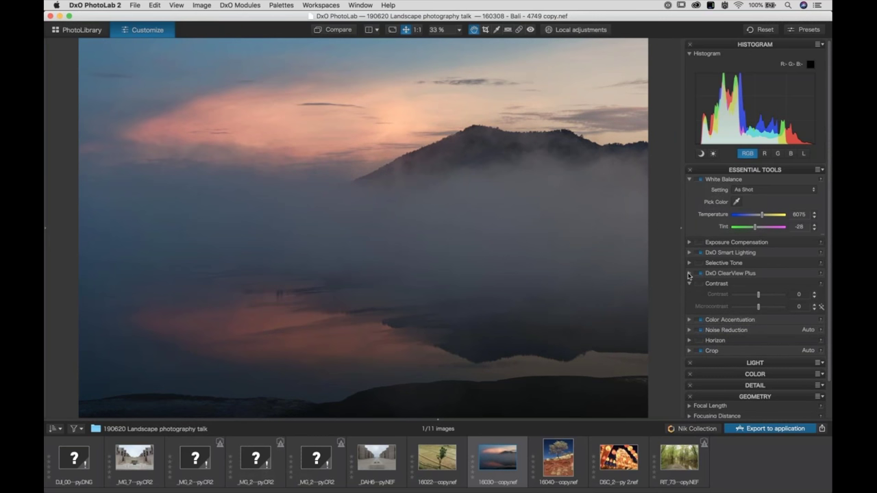
pyautogui.click(689, 180)
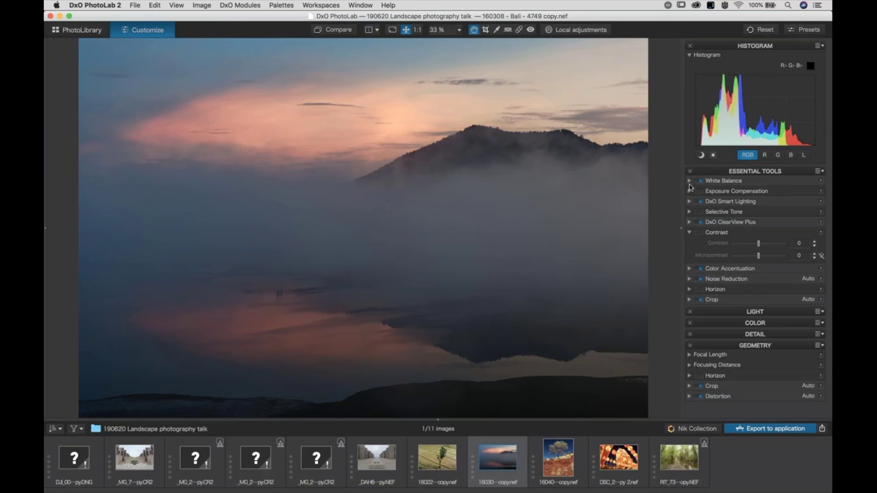
# - Try a manual exposure compensation of 1.50, reduce it to 0.08, and switch the correction off and collapse it
pyautogui.click(689, 194)
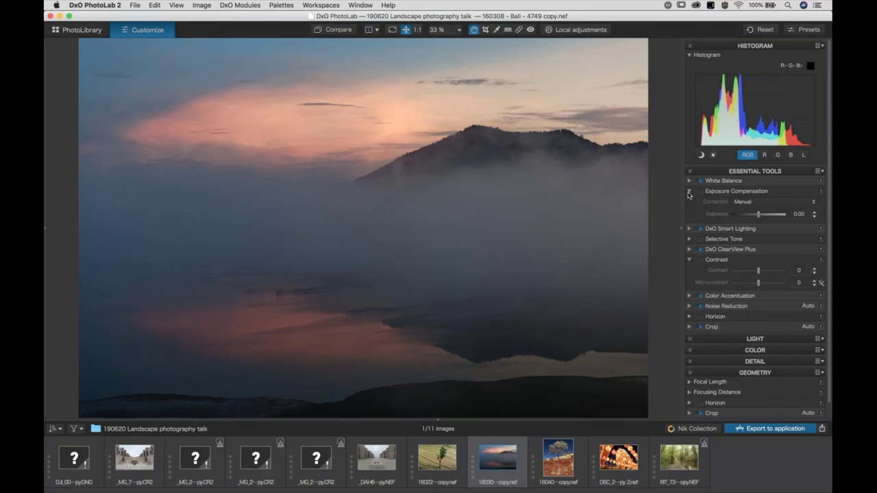
pyautogui.click(768, 215)
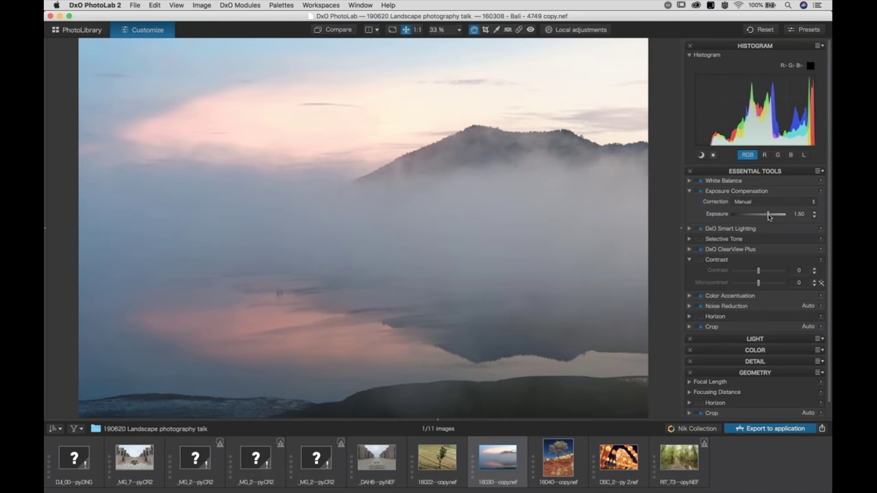
pyautogui.moveTo(769, 216); pyautogui.dragTo(759, 219)
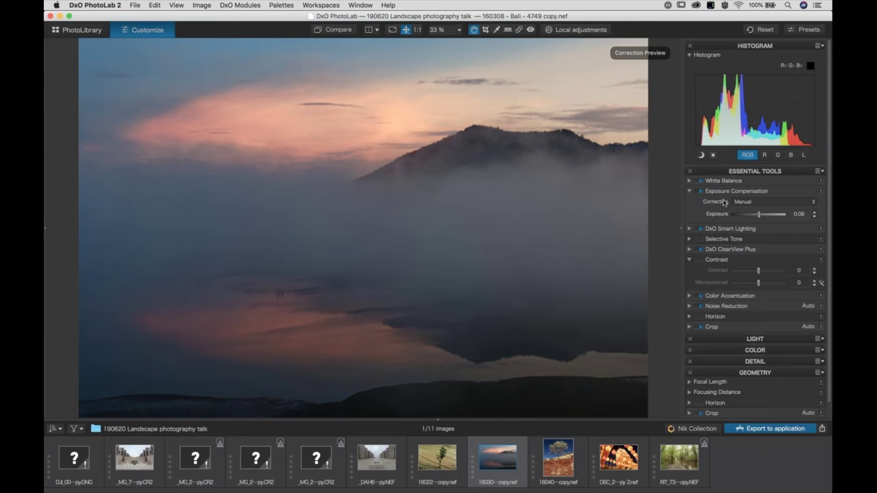
pyautogui.click(692, 191)
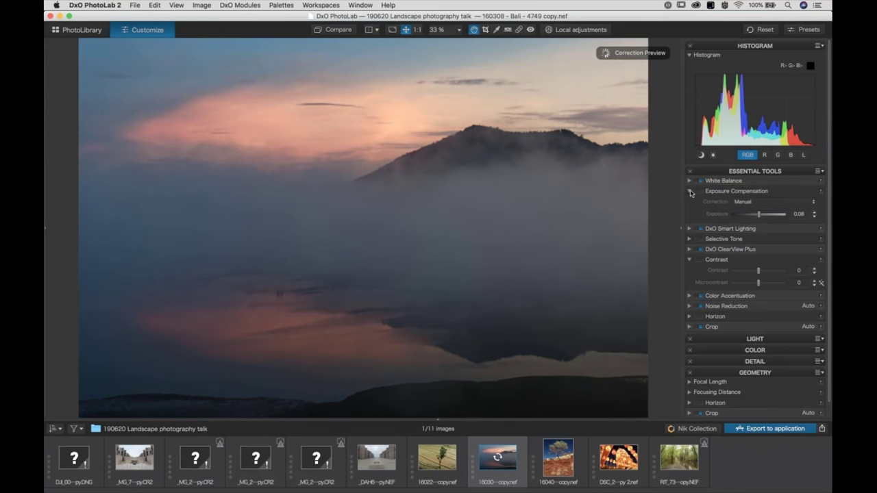
pyautogui.click(690, 191)
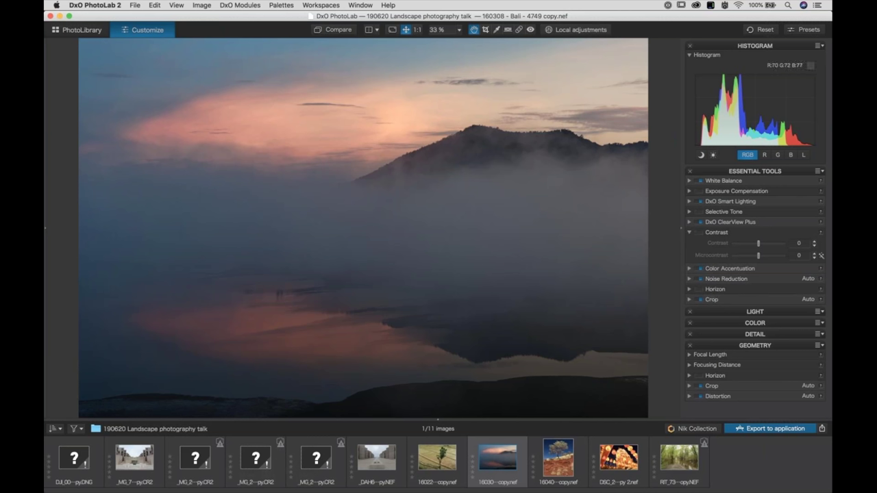
# - Show the Distortion correction settings and open the photo in Color Efex Pro 4 from the Nik Collection
pyautogui.click(689, 397)
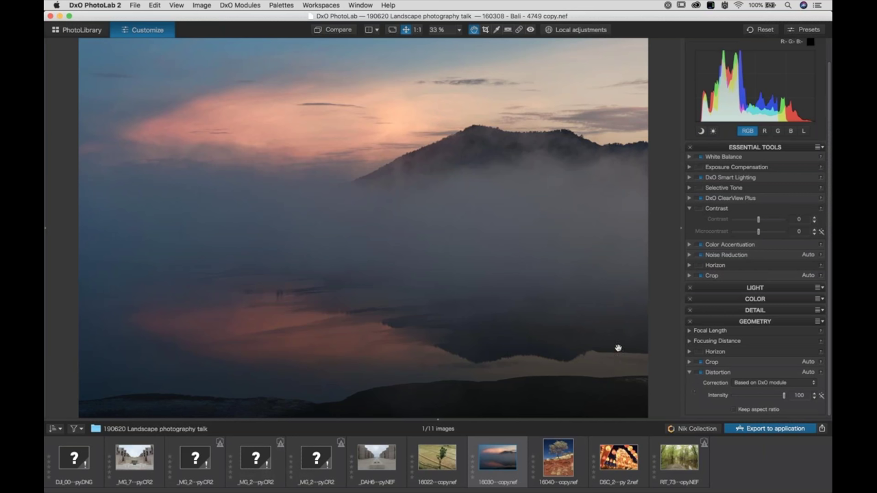
pyautogui.click(690, 429)
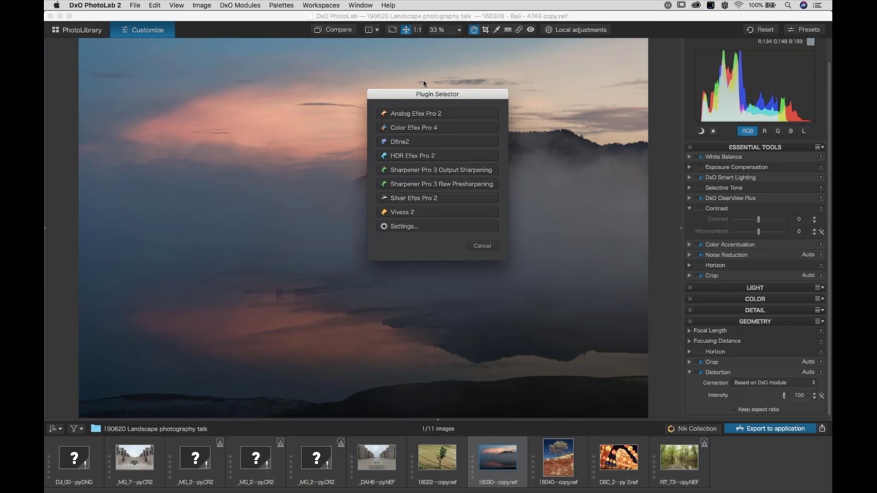
pyautogui.moveTo(417, 98); pyautogui.dragTo(544, 111)
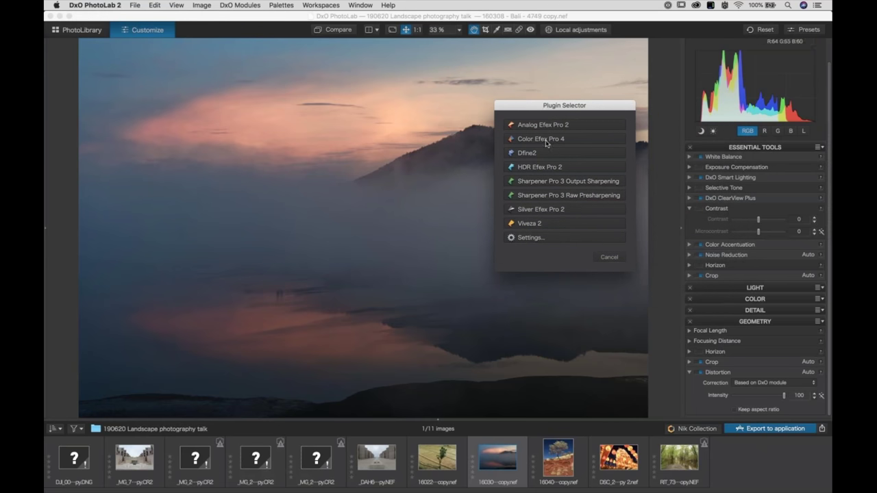
pyautogui.click(548, 142)
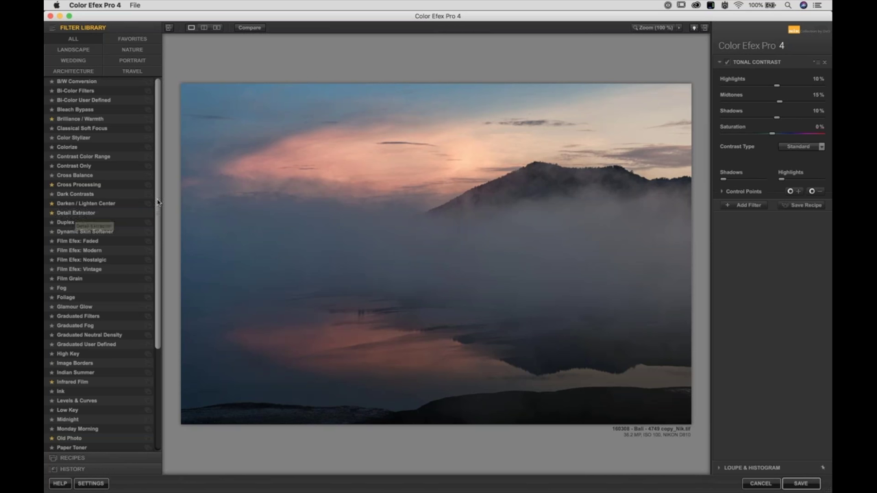
# - Apply the Skylight Filter to the lake photo with a strength of 53%
pyautogui.scroll(-5, 117, 383)
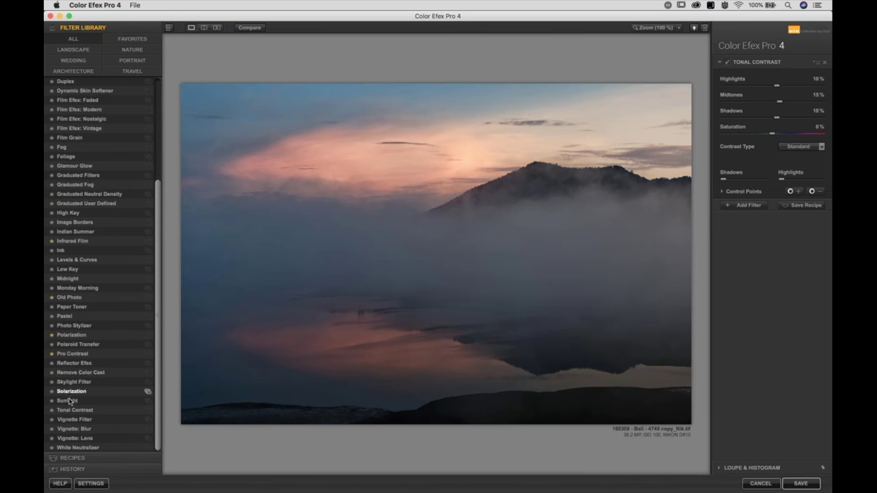
pyautogui.click(73, 382)
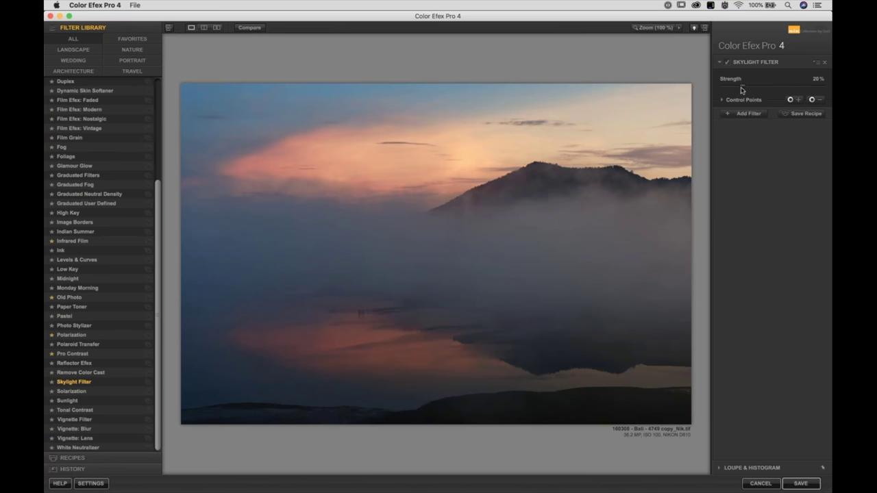
pyautogui.moveTo(741, 90); pyautogui.dragTo(775, 90)
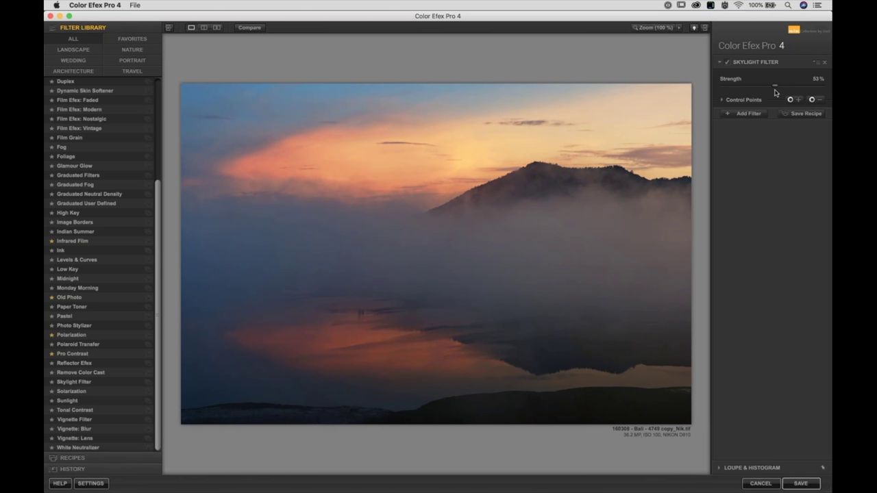
# - Add a Detail Extractor filter to the stack and set its Detail Extractor amount to 66%
pyautogui.click(747, 115)
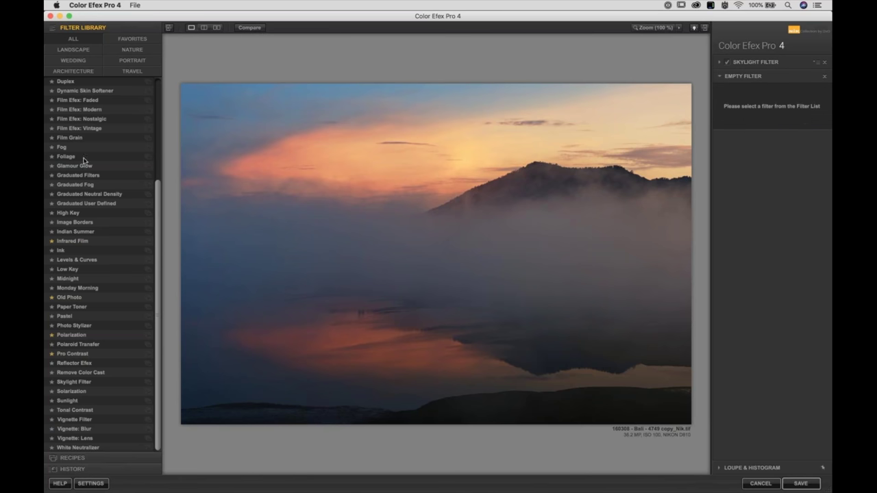
pyautogui.scroll(5, 157, 248)
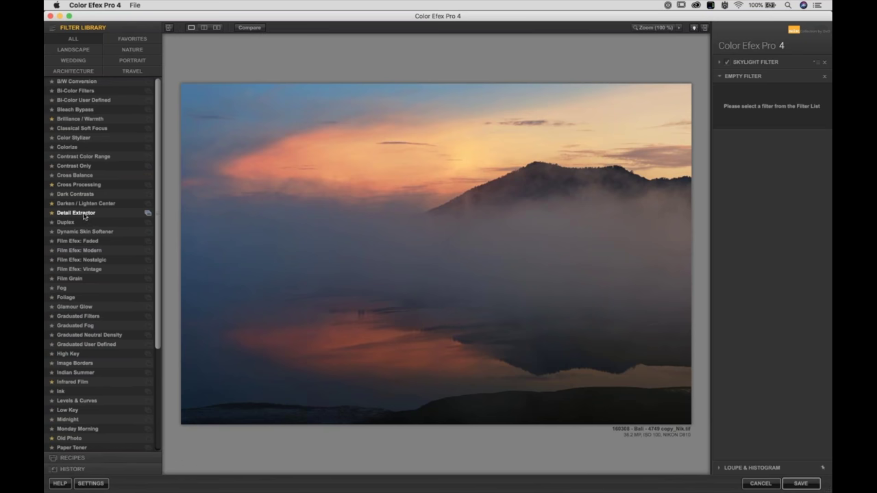
pyautogui.click(83, 214)
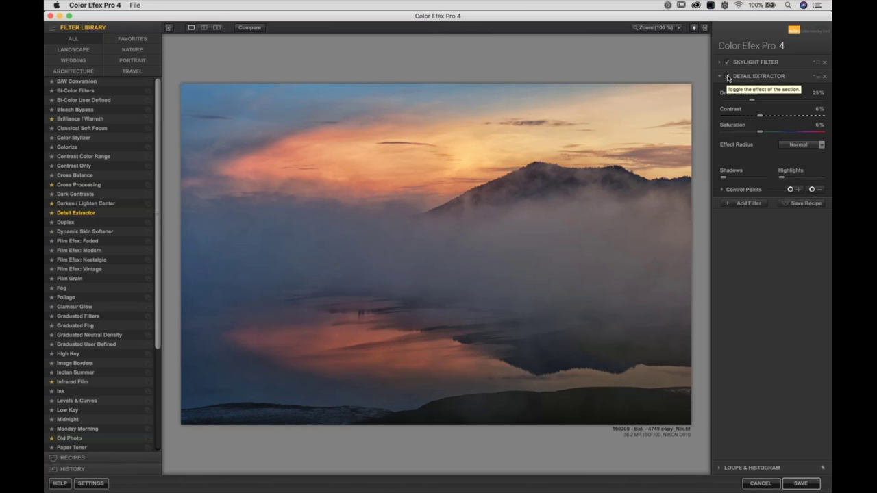
pyautogui.moveTo(752, 100); pyautogui.dragTo(779, 100)
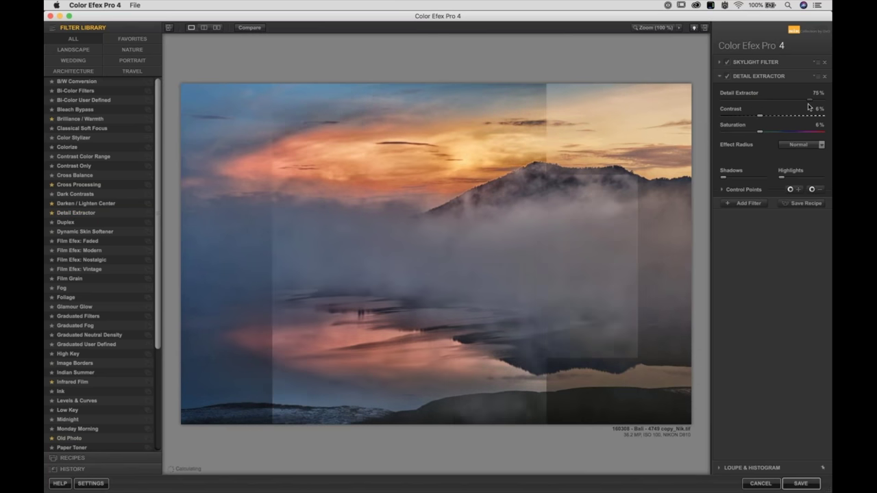
pyautogui.moveTo(808, 104); pyautogui.dragTo(799, 107)
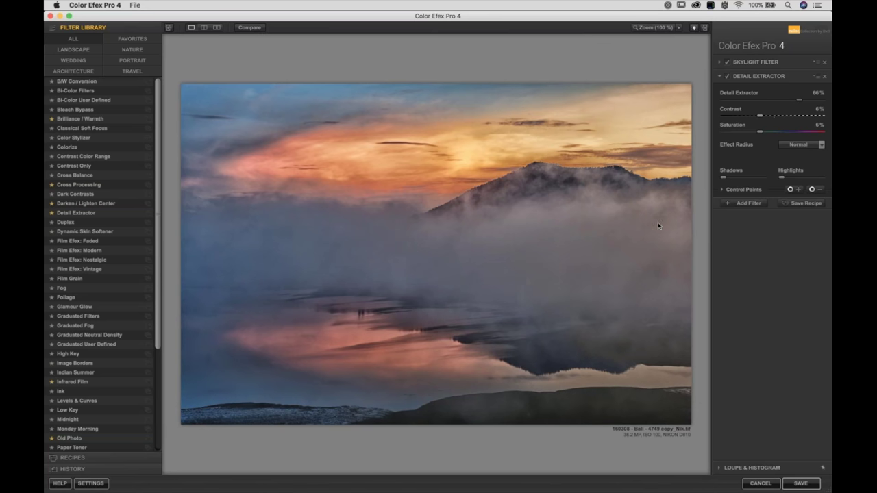
# - Move Detail Extractor above the Skylight Filter in the stack and lower its amount to 16%
pyautogui.click(755, 74)
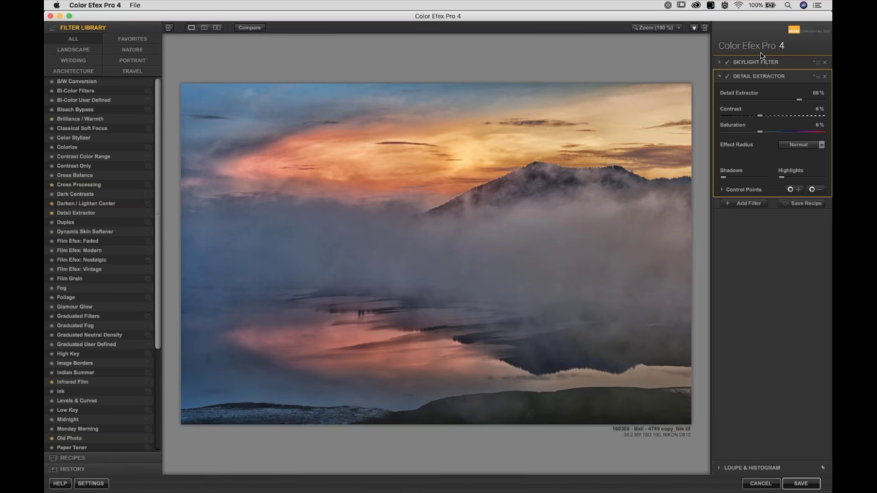
pyautogui.moveTo(761, 54); pyautogui.dragTo(759, 55)
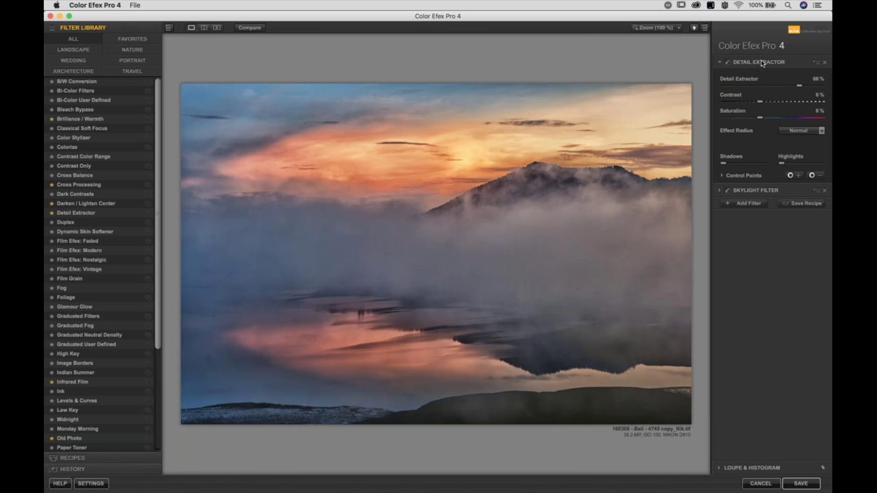
pyautogui.moveTo(799, 88); pyautogui.dragTo(740, 90)
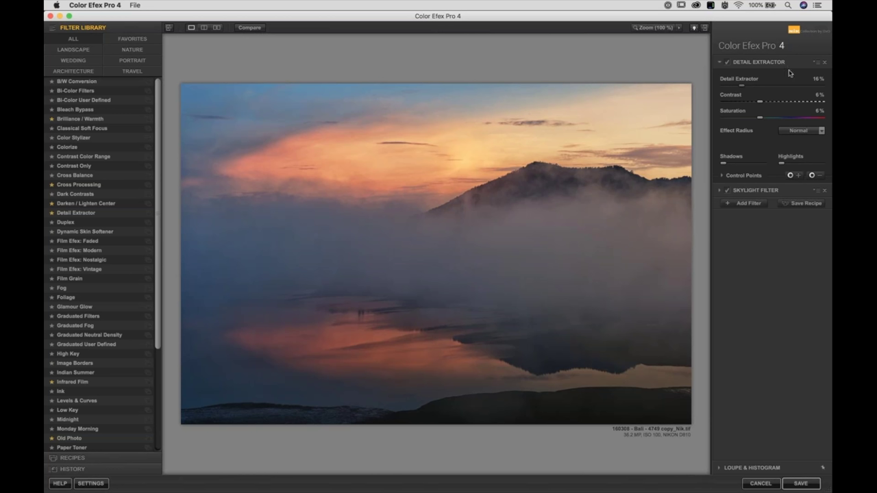
# - Compare the photo with the Detail Extractor filter off and on, and leave it enabled
pyautogui.click(728, 63)
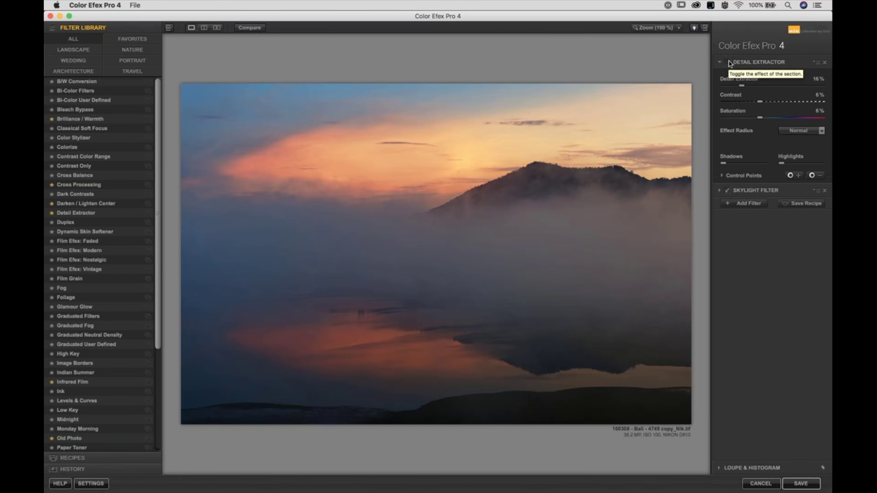
pyautogui.click(728, 63)
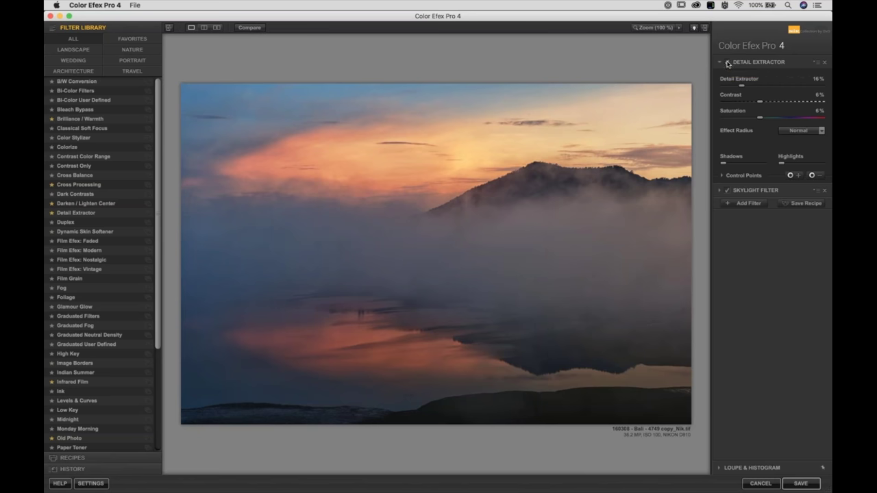
pyautogui.click(728, 63)
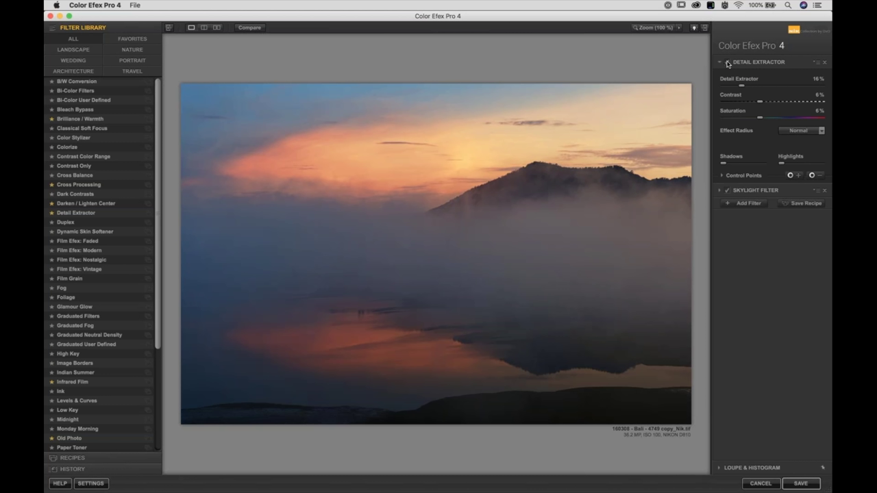
pyautogui.click(727, 63)
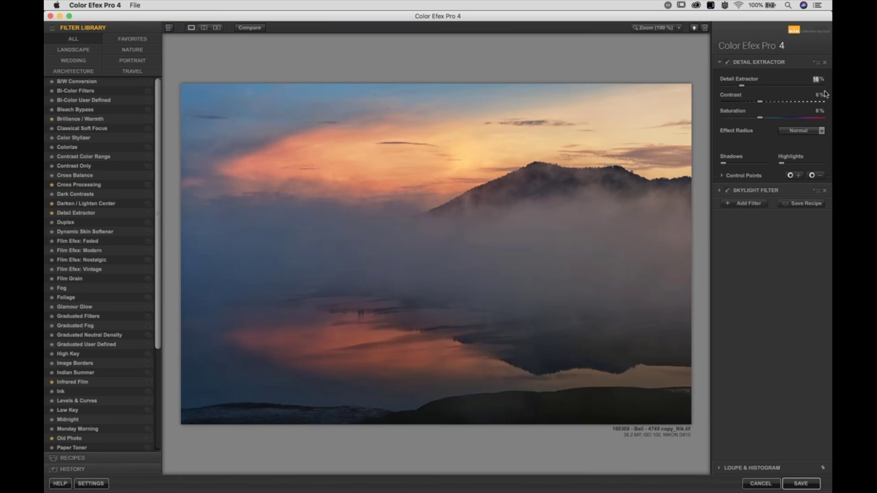
# - Set the Detail Extractor filter's amount, Contrast and Saturation to 0% and its Effect Radius to Large
pyautogui.write('0')
pyautogui.press('Return')
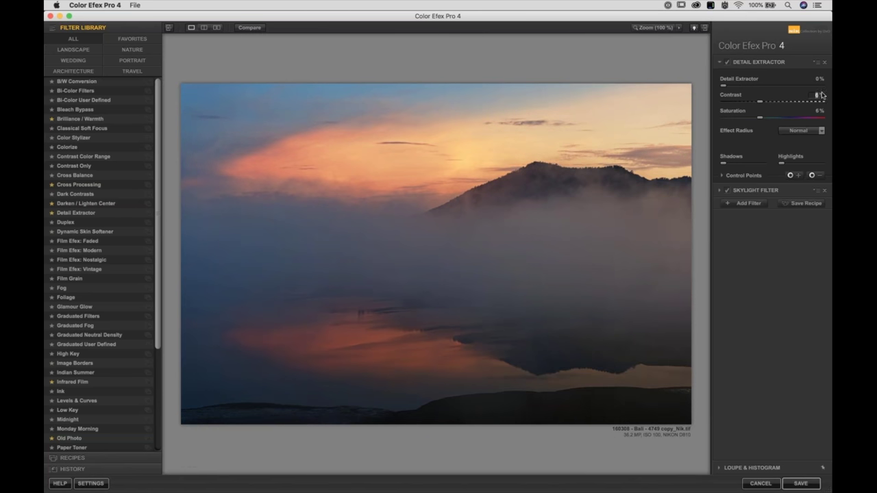
pyautogui.write('0')
pyautogui.press('Return')
pyautogui.click(819, 111)
pyautogui.write('0')
pyautogui.press('Return')
pyautogui.click(815, 131)
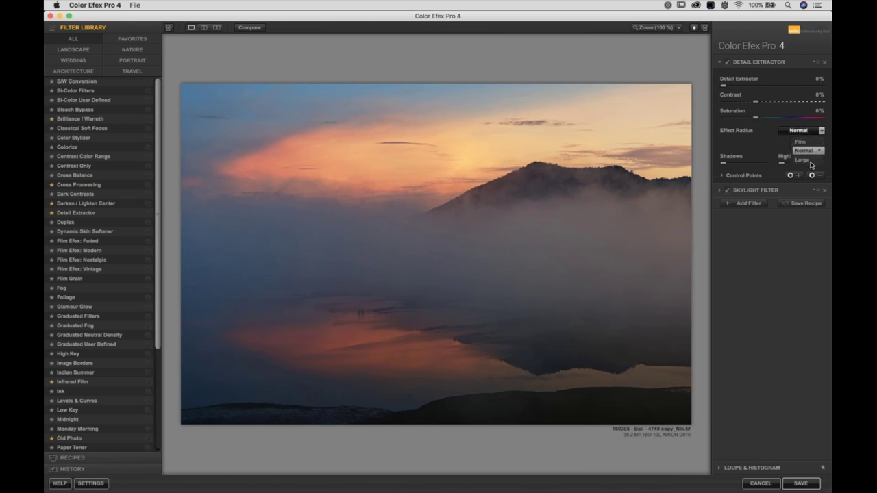
pyautogui.click(809, 159)
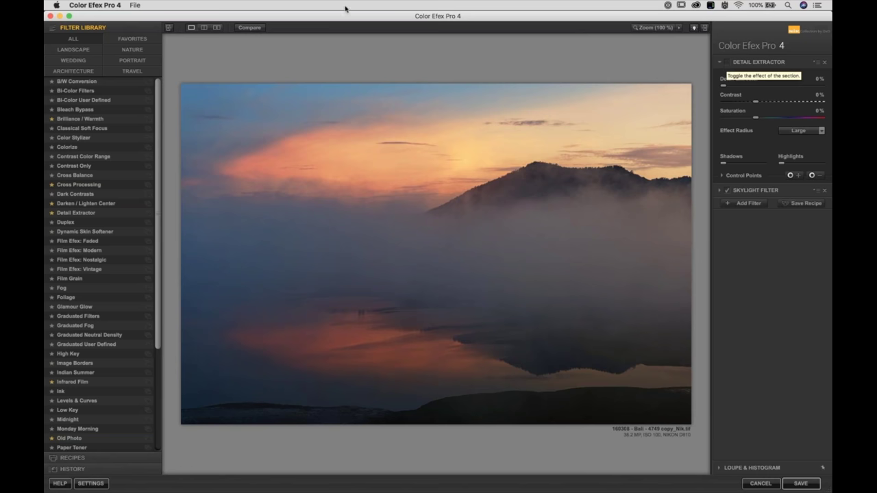
# - Inspect the mist and the glowing clouds of the lake photo at 100% zoom, and return to the full image
pyautogui.click(169, 28)
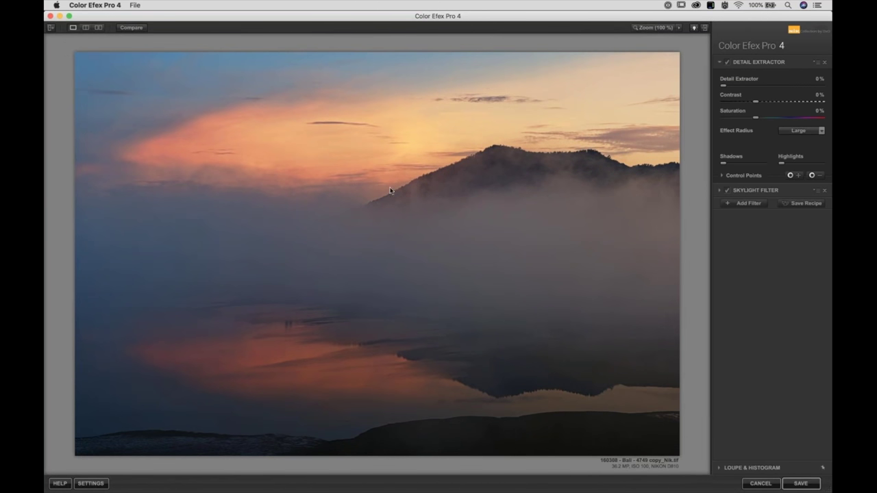
pyautogui.click(325, 209)
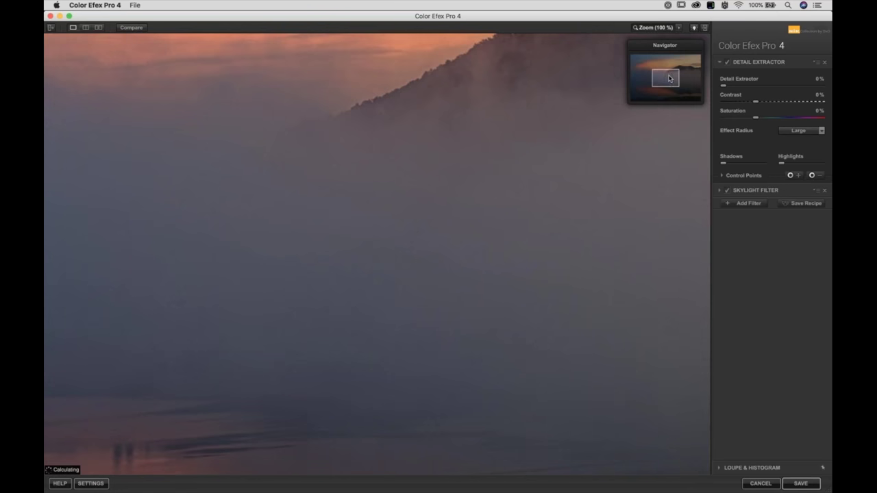
pyautogui.moveTo(670, 77); pyautogui.dragTo(644, 67)
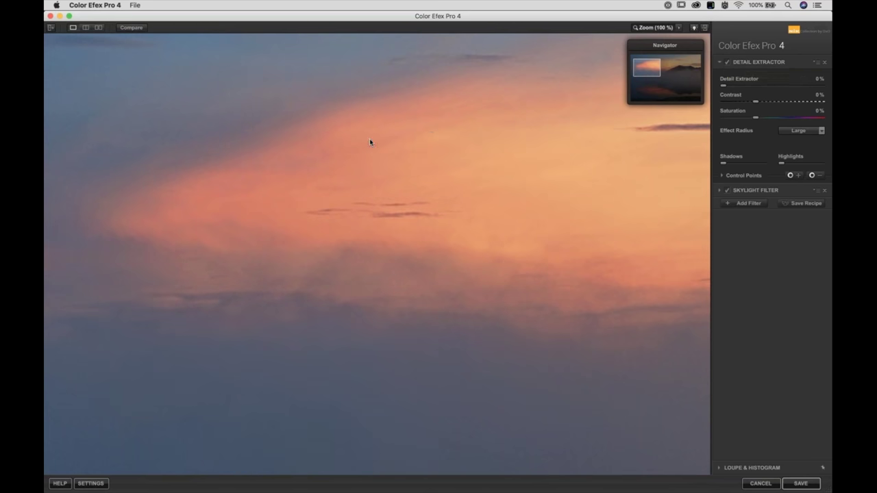
pyautogui.click(489, 207)
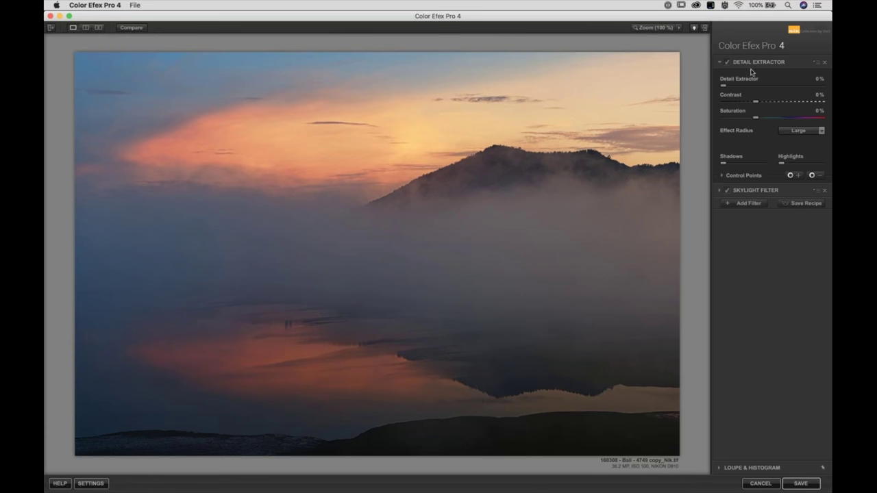
# - Add a Glamour Glow filter to the stack and set Glow to 54% and Saturation to 1%
pyautogui.click(749, 203)
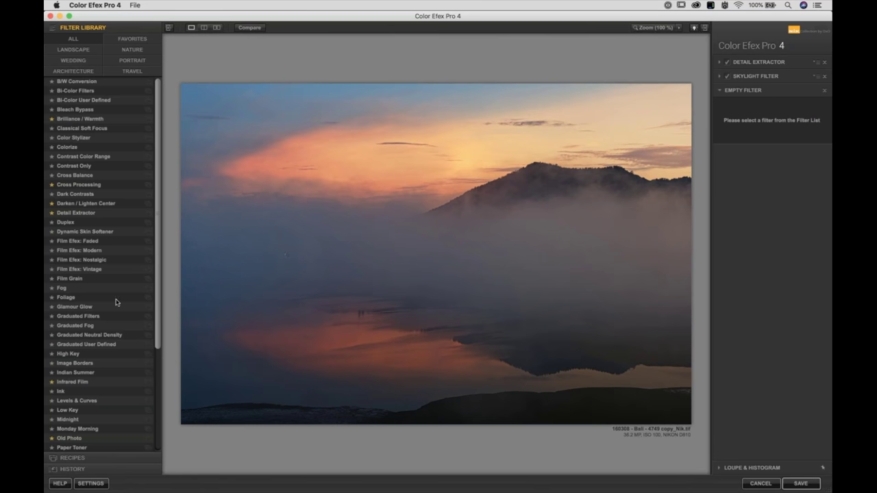
pyautogui.click(77, 308)
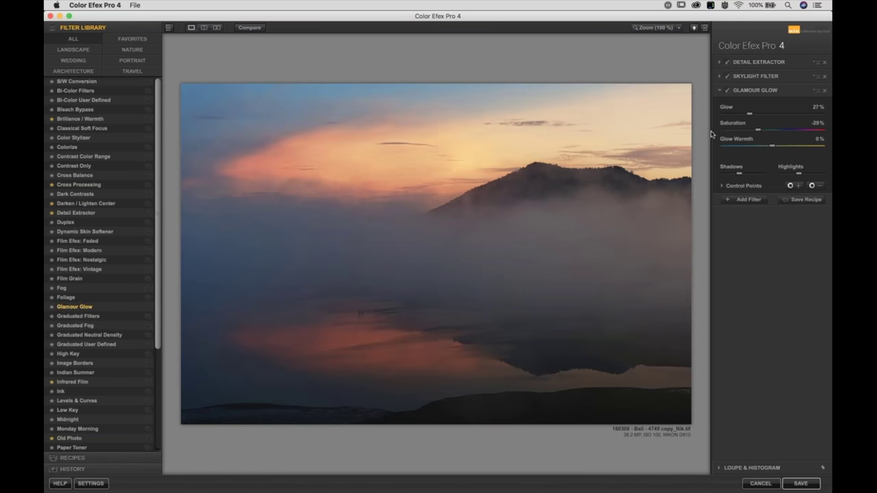
pyautogui.click(727, 91)
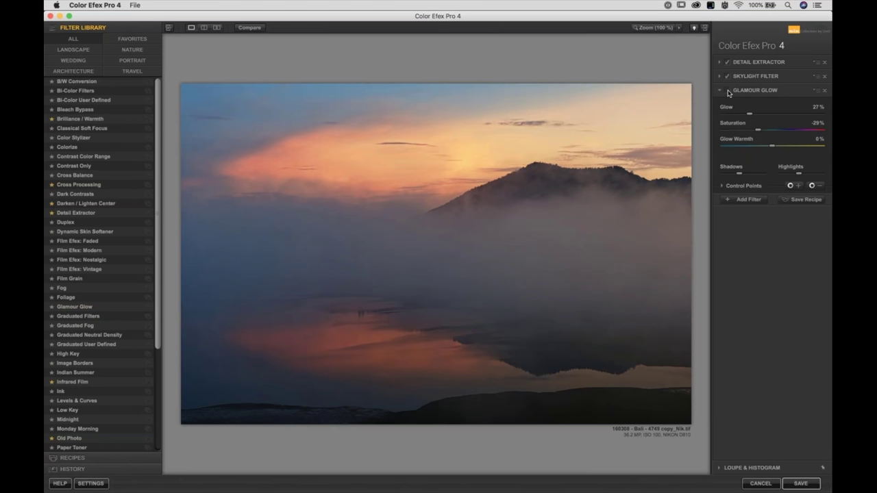
pyautogui.click(728, 92)
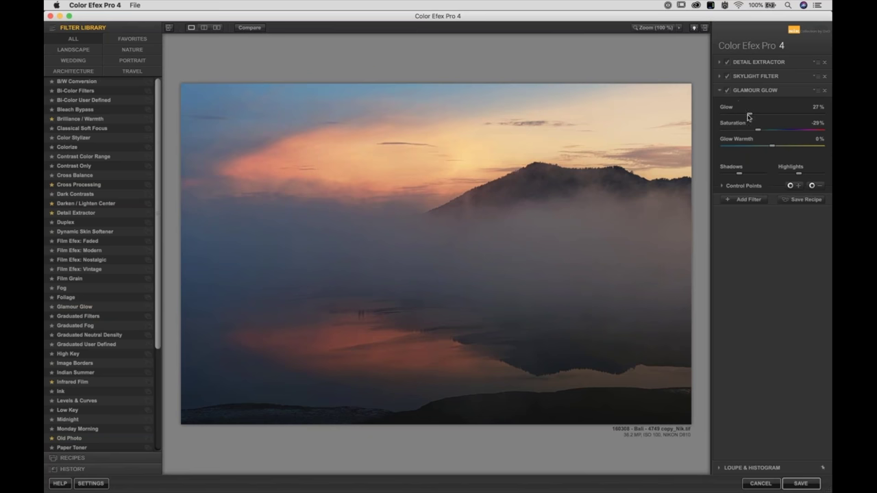
pyautogui.moveTo(748, 114); pyautogui.dragTo(772, 135)
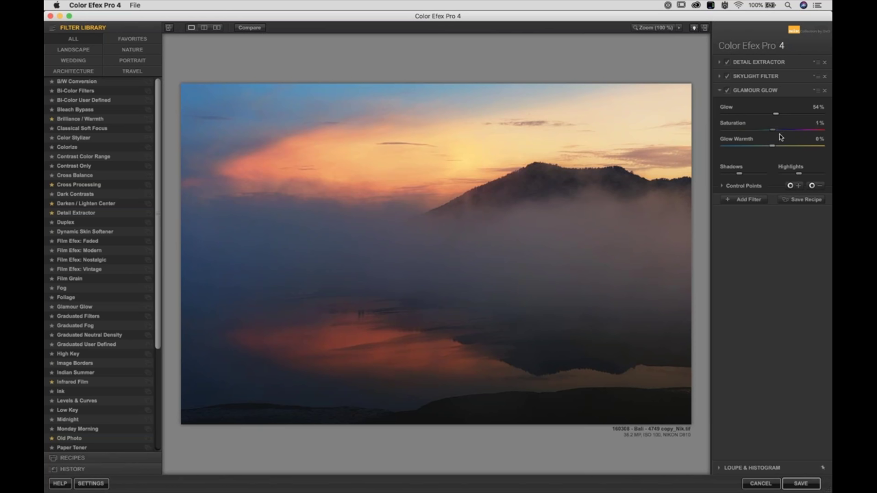
# - Add a Glamour Glow control point in the bright sky near the photo's upper-right corner and adjust its size
pyautogui.click(790, 186)
pyautogui.click(664, 92)
pyautogui.moveTo(639, 93); pyautogui.dragTo(631, 93)
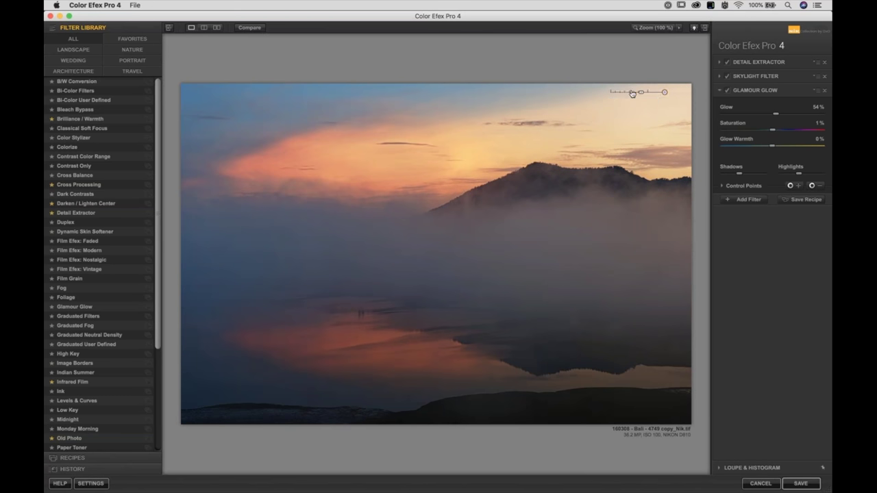
# - Place three more Glamour Glow control points along the lake: two on the pink reflection and one below the mountain's reflection
pyautogui.click(800, 186)
pyautogui.click(267, 345)
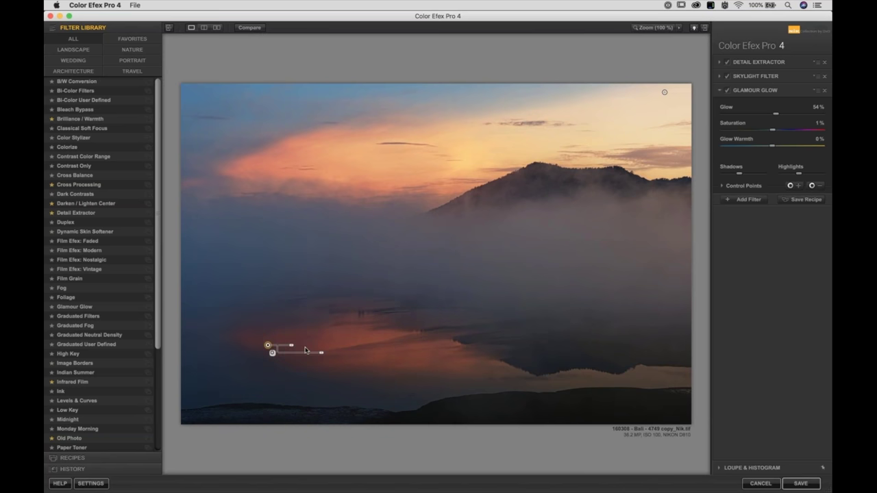
pyautogui.moveTo(297, 346); pyautogui.dragTo(260, 346)
pyautogui.click(813, 186)
pyautogui.click(396, 332)
pyautogui.click(396, 332)
pyautogui.moveTo(422, 334); pyautogui.dragTo(429, 336)
pyautogui.click(812, 185)
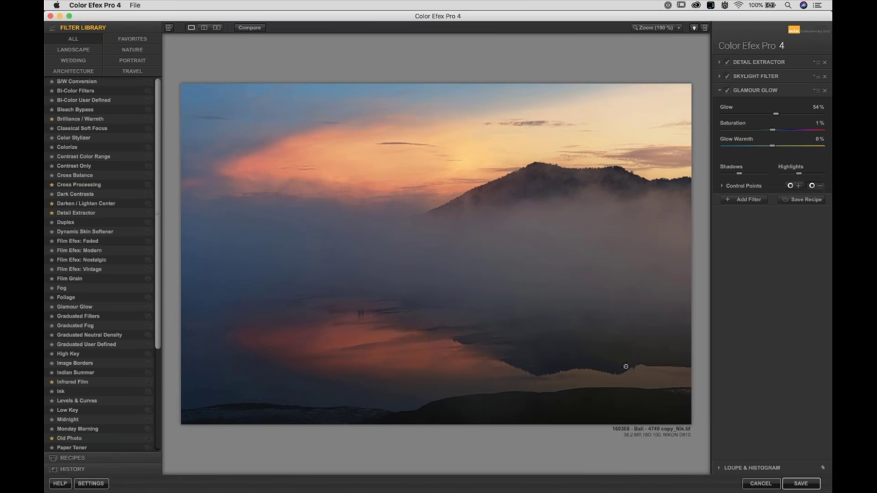
pyautogui.click(581, 371)
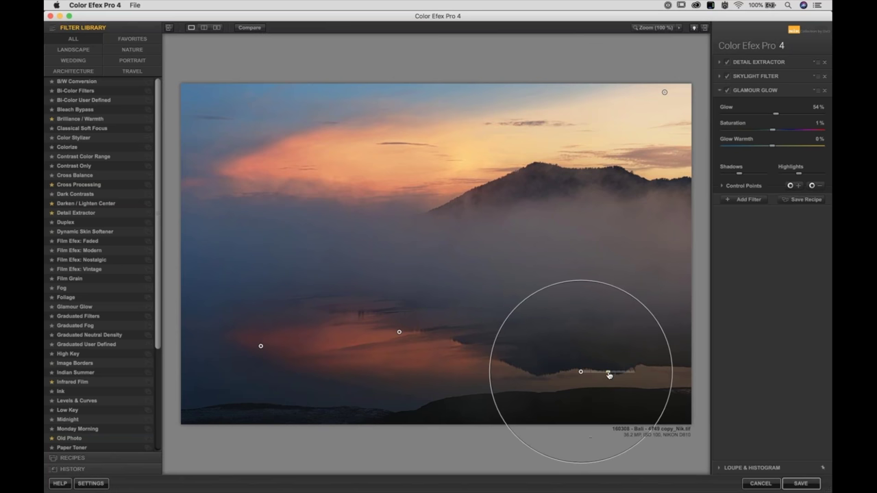
# - Add a Glamour Glow control point on the dark shoreline near the photo's lower-left corner
pyautogui.click(812, 186)
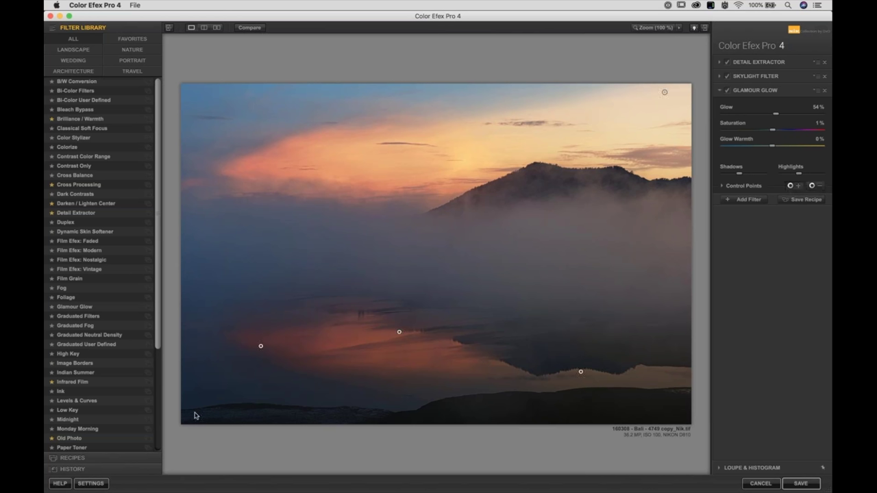
pyautogui.click(790, 186)
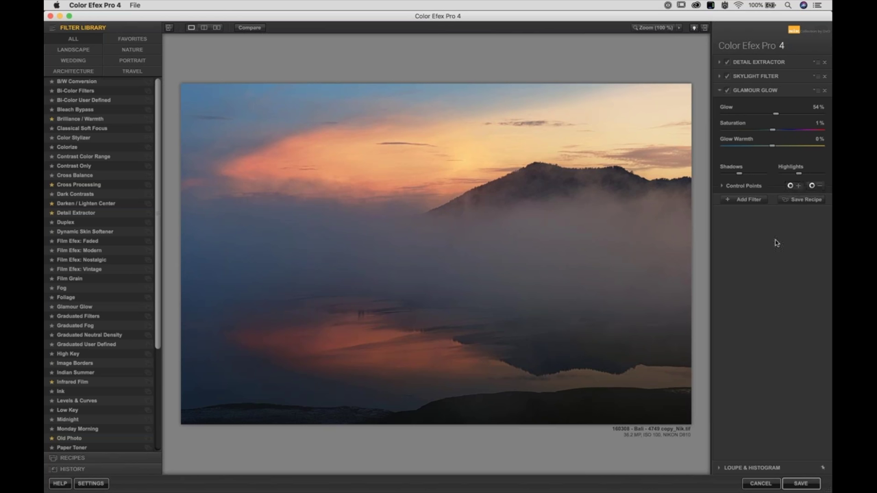
pyautogui.click(797, 186)
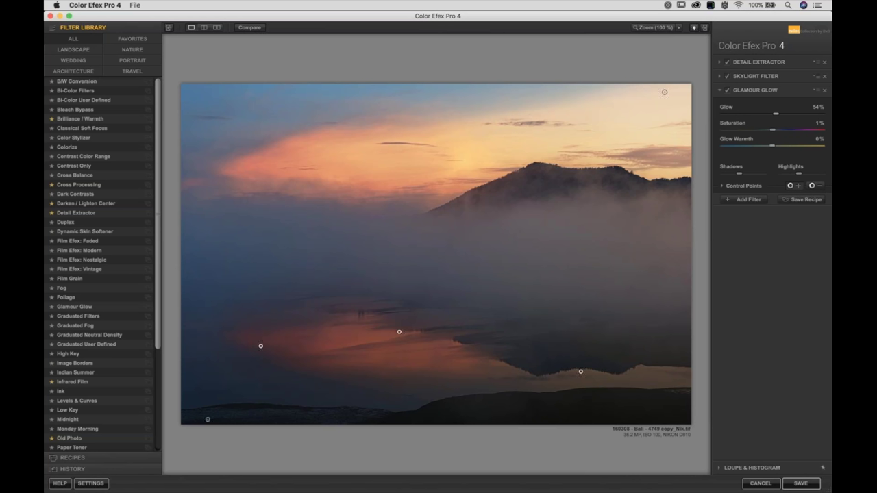
pyautogui.click(207, 420)
# - Compare the original and the filtered photo in the two-image view without side panels, and return to the single-image view
pyautogui.click(217, 27)
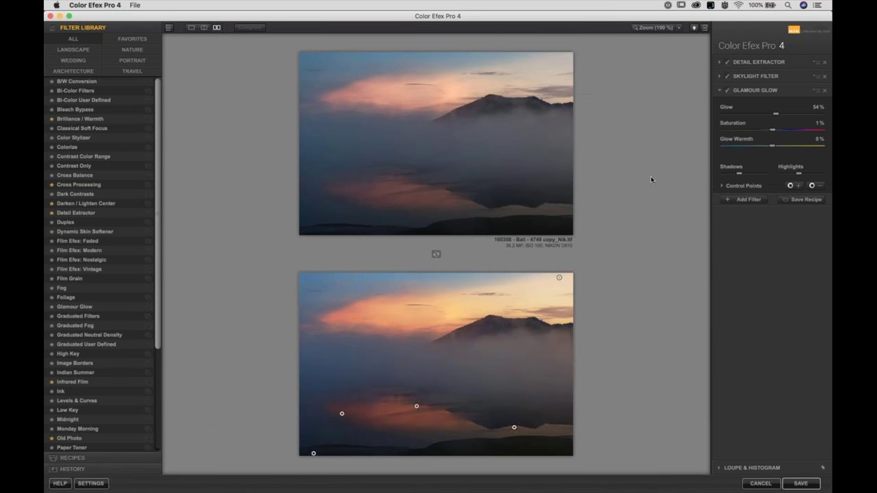
pyautogui.press('Tab')
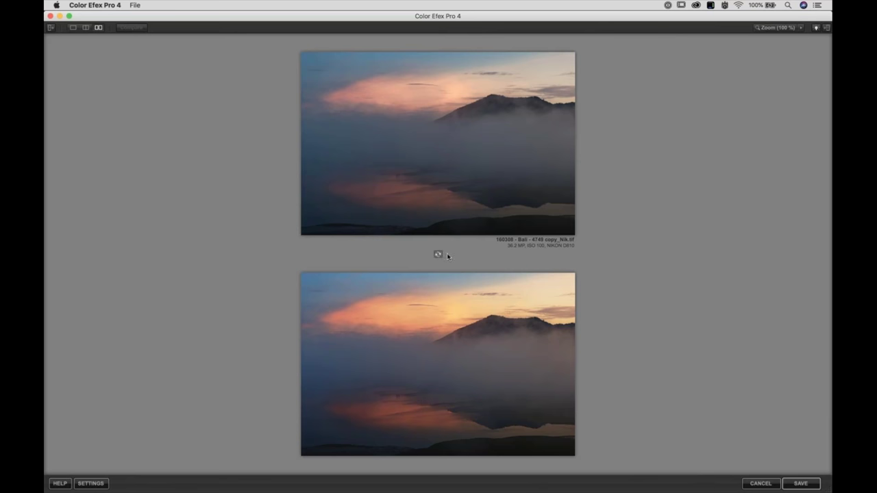
pyautogui.click(50, 29)
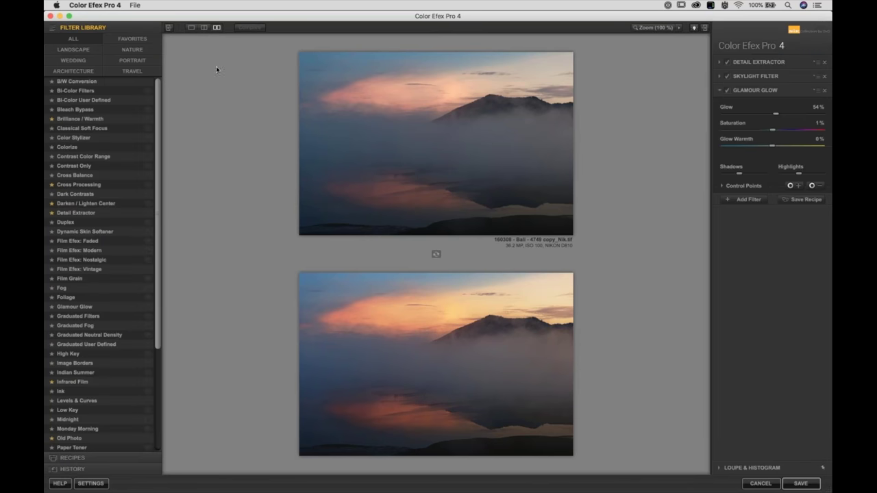
pyautogui.click(191, 28)
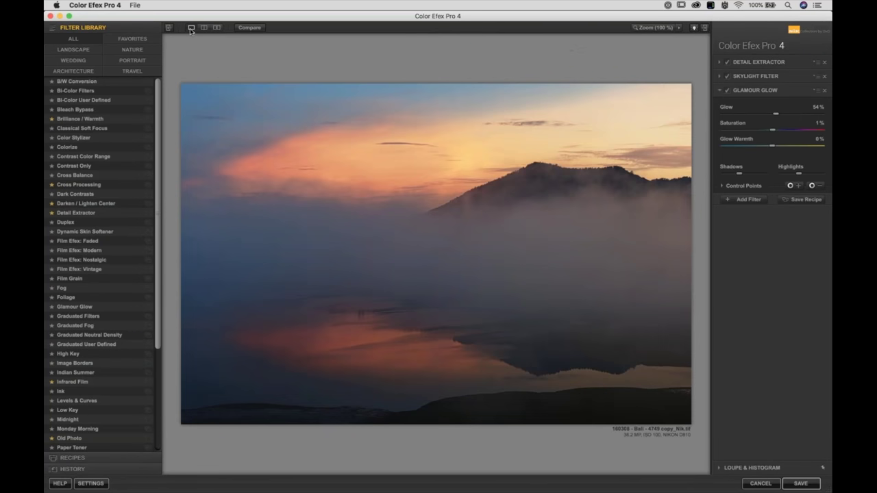
# - Add a Skylight Filter control point on the pink cloud, enlarge its area and raise its opacity
pyautogui.click(763, 80)
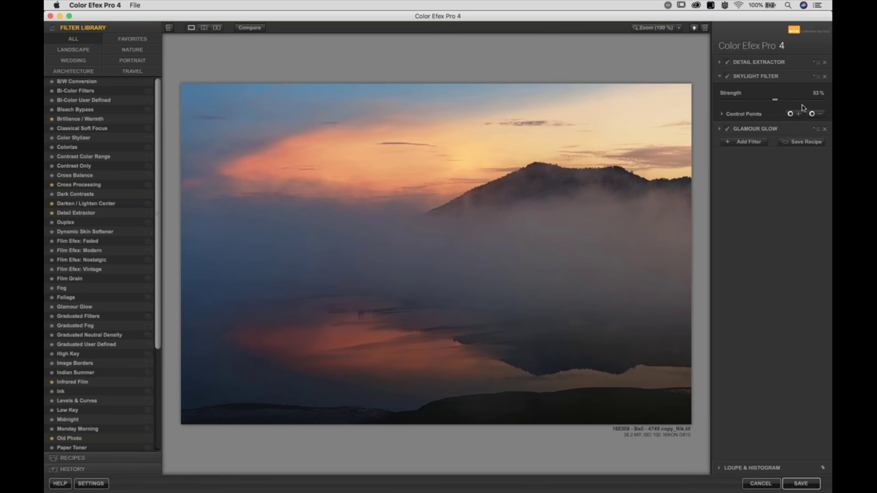
pyautogui.click(798, 114)
pyautogui.click(343, 149)
pyautogui.moveTo(368, 152); pyautogui.dragTo(380, 148)
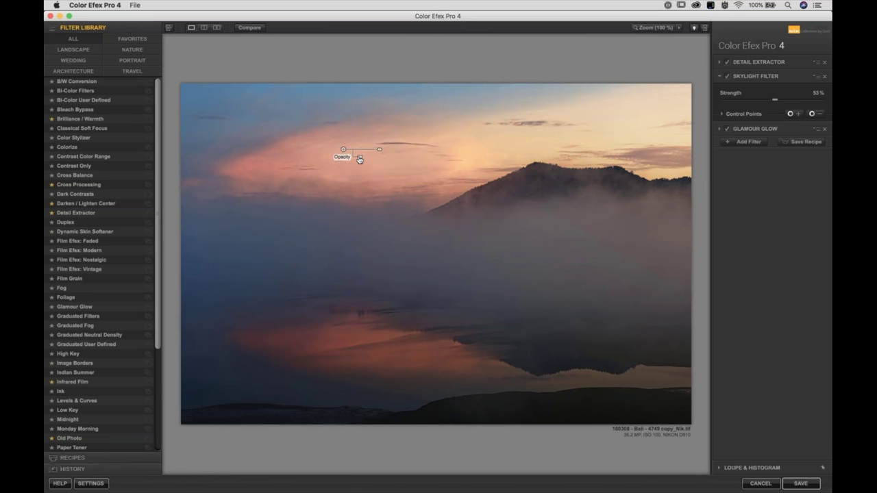
pyautogui.moveTo(359, 159)
pyautogui.mouseDown()
pyautogui.moveTo(416, 163)
pyautogui.moveTo(376, 157)
pyautogui.mouseUp()
# - Add a Glamour Glow control point in the blue sky near the photo's upper-left corner and adjust its size
pyautogui.click(781, 131)
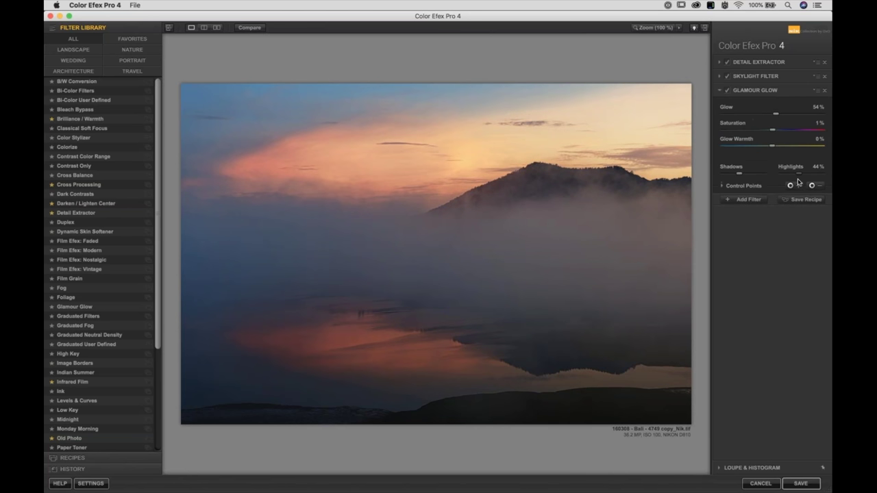
pyautogui.click(194, 92)
pyautogui.moveTo(219, 94); pyautogui.dragTo(225, 94)
# - Toggle the comparison between the unfiltered original and the complete filter result
pyautogui.click(251, 28)
pyautogui.click(252, 28)
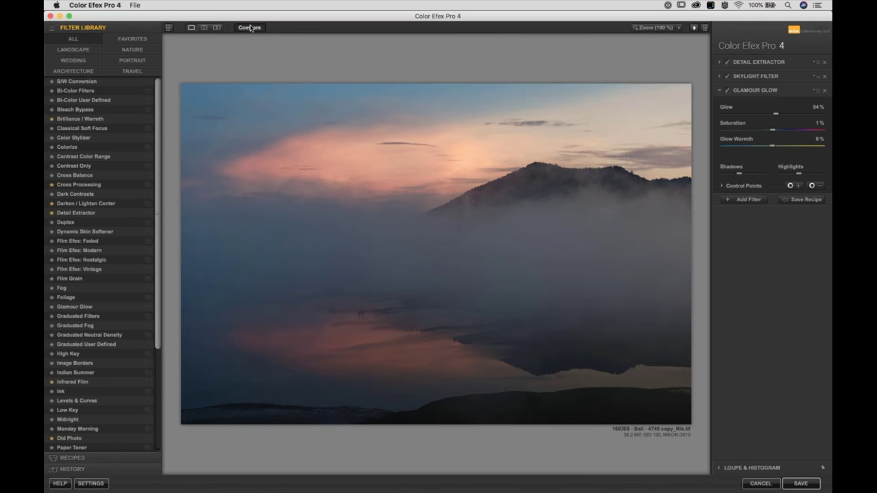
pyautogui.click(251, 28)
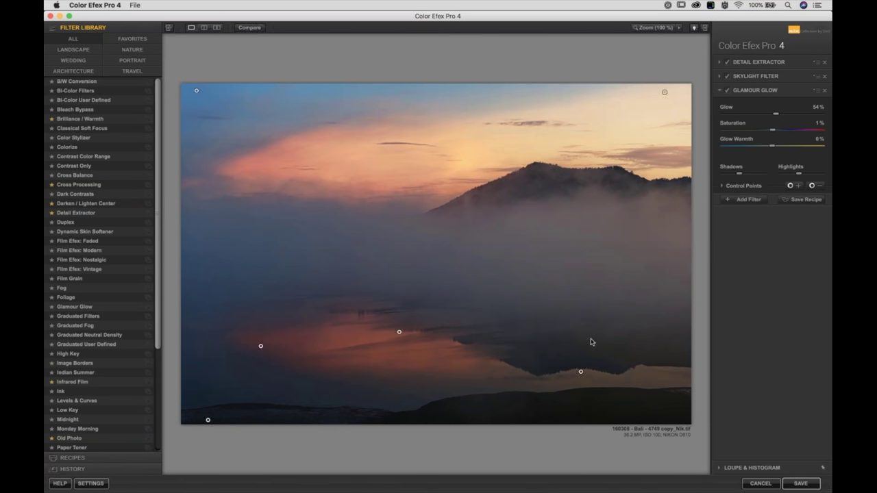
# - Save the filtered lake photo and display the edited file 160308 - Bali - 4749 copy_Nik.tif in DxO PhotoLab
pyautogui.click(801, 484)
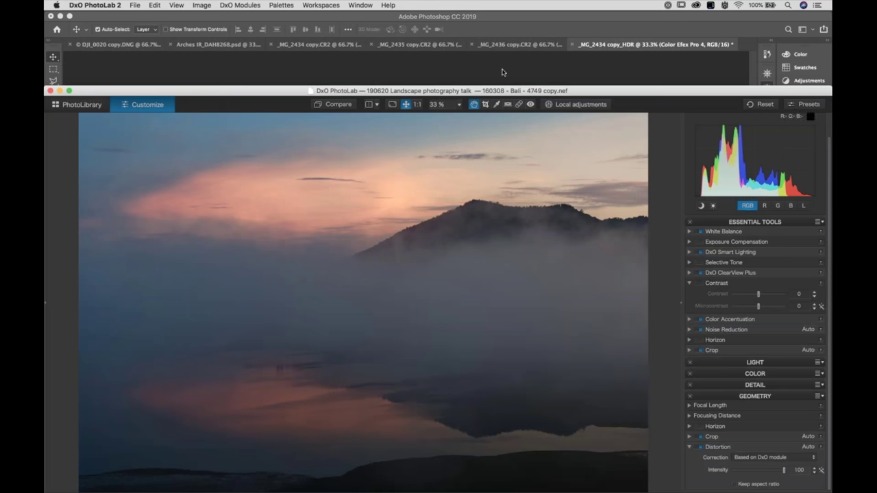
pyautogui.doubleClick(594, 92)
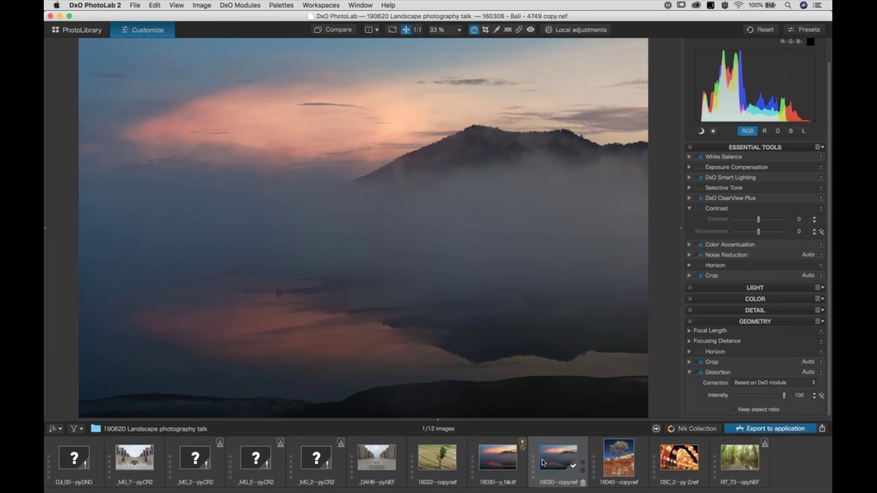
pyautogui.click(501, 463)
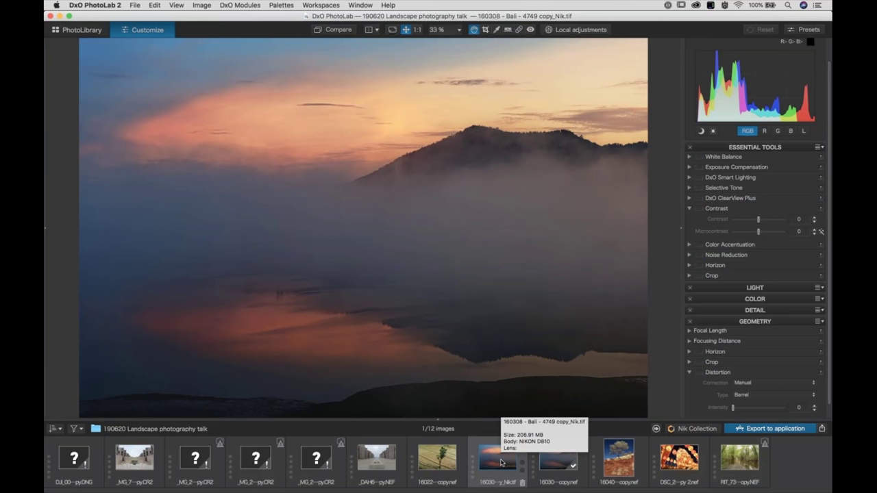
# - Display the photo _MG_7841 copy.CR2 and bring up the GoToWebinar Control Panel
pyautogui.click(135, 454)
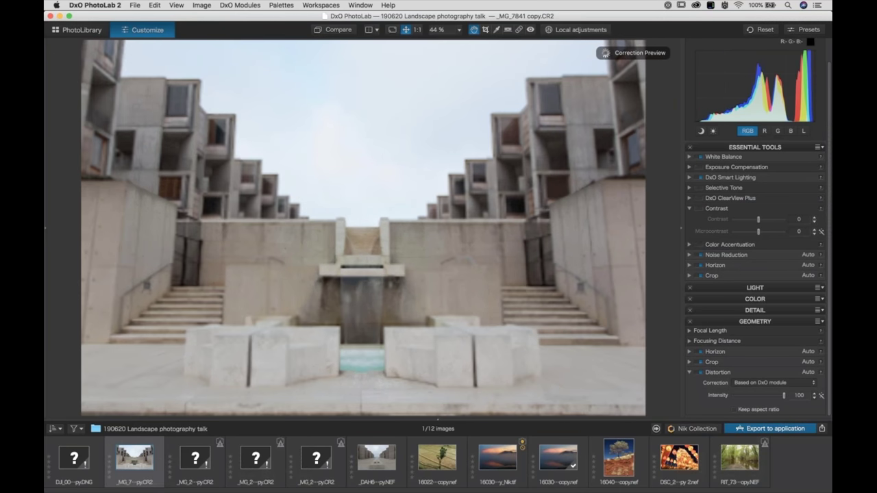
pyautogui.moveTo(711, 491)
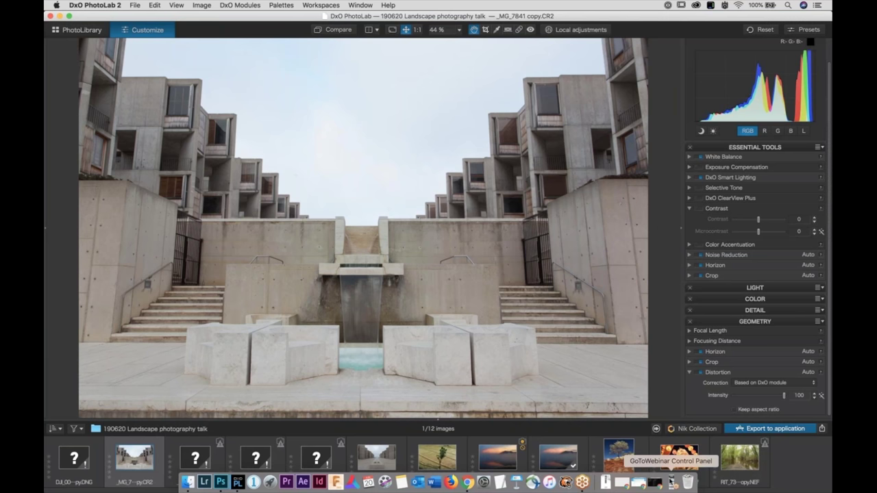
pyautogui.click(674, 483)
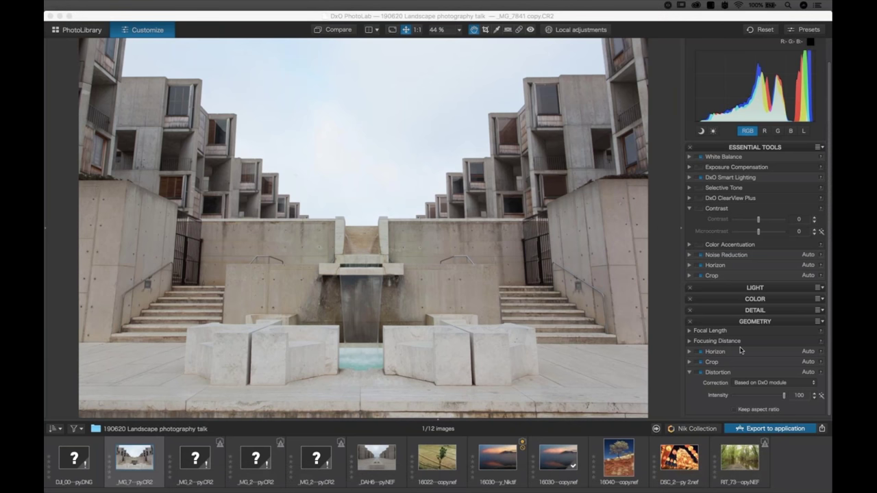
pyautogui.click(397, 231)
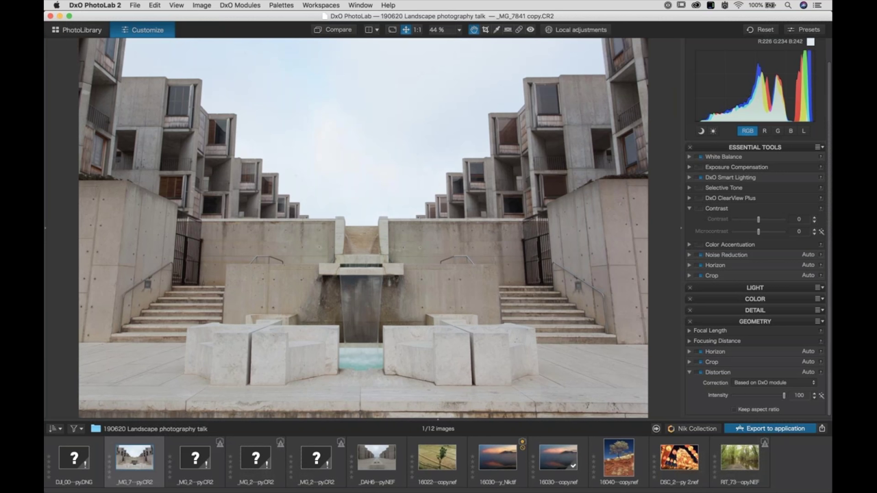
# - Add a local-adjustment control point in the middle of the sky and enlarge its area to span most of the photo's width
pyautogui.click(581, 30)
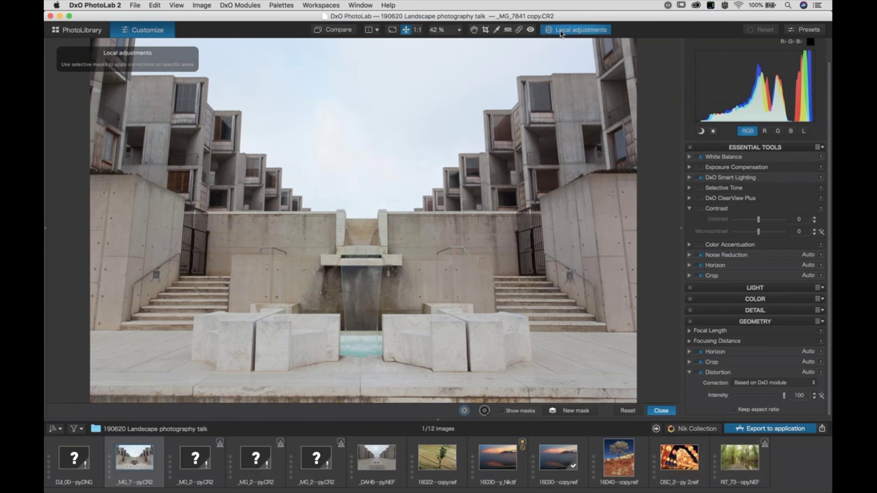
pyautogui.click(465, 411)
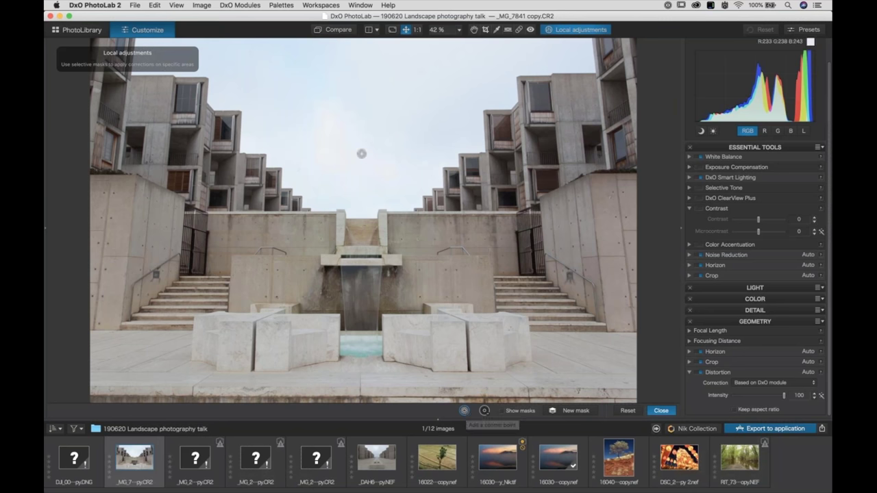
pyautogui.rightClick(361, 152)
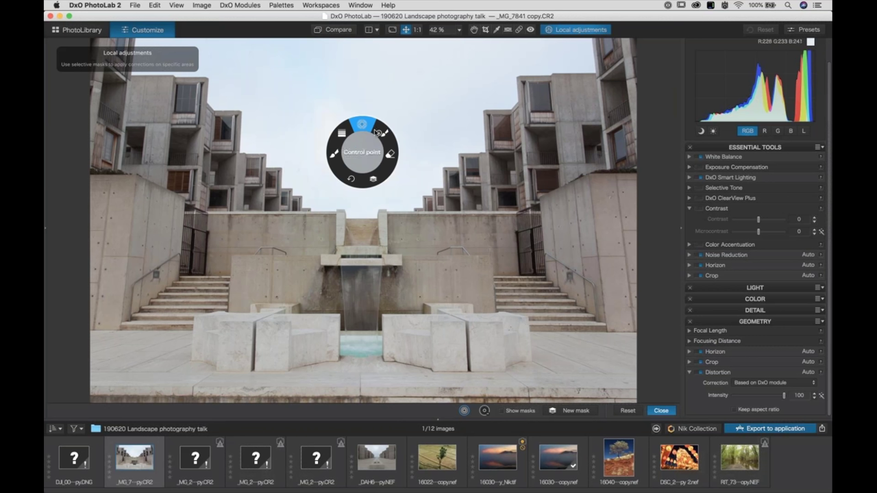
pyautogui.click(361, 127)
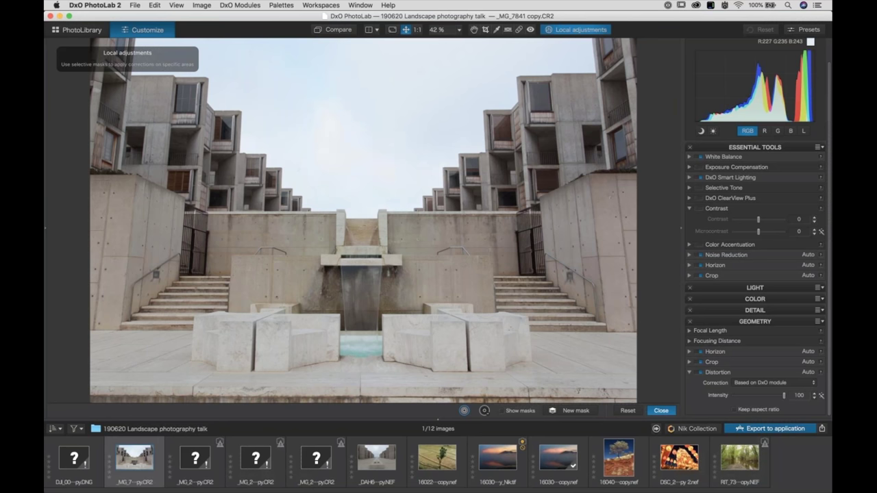
pyautogui.click(359, 121)
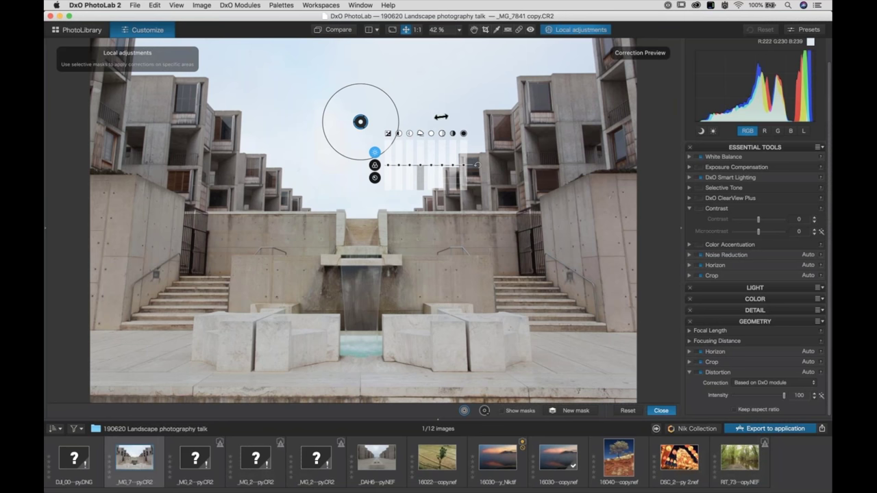
pyautogui.moveTo(407, 111); pyautogui.dragTo(610, 118)
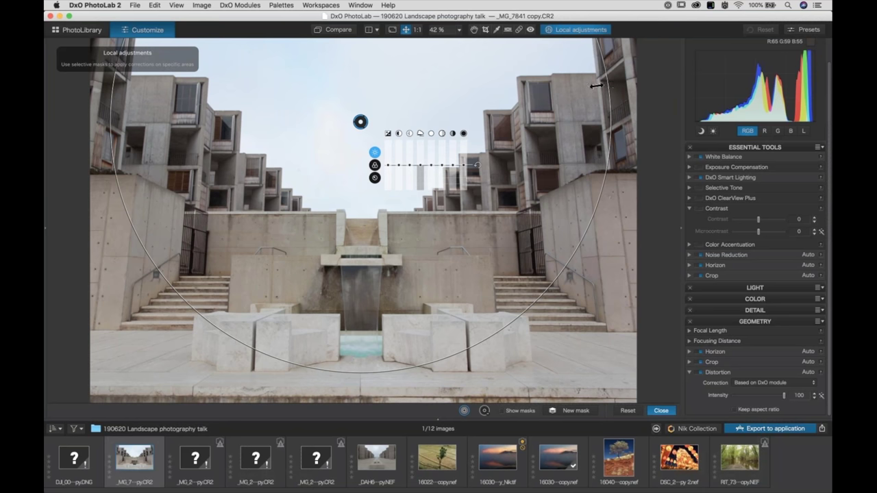
pyautogui.press('super+z')
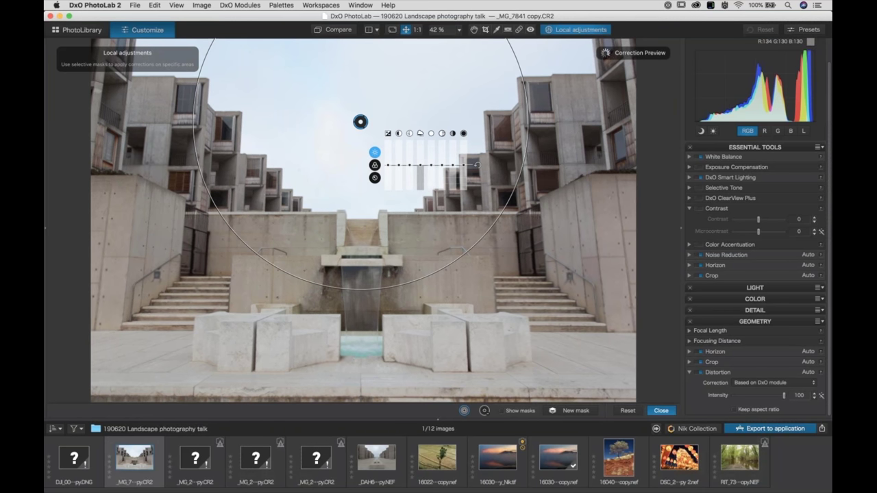
pyautogui.click(360, 122)
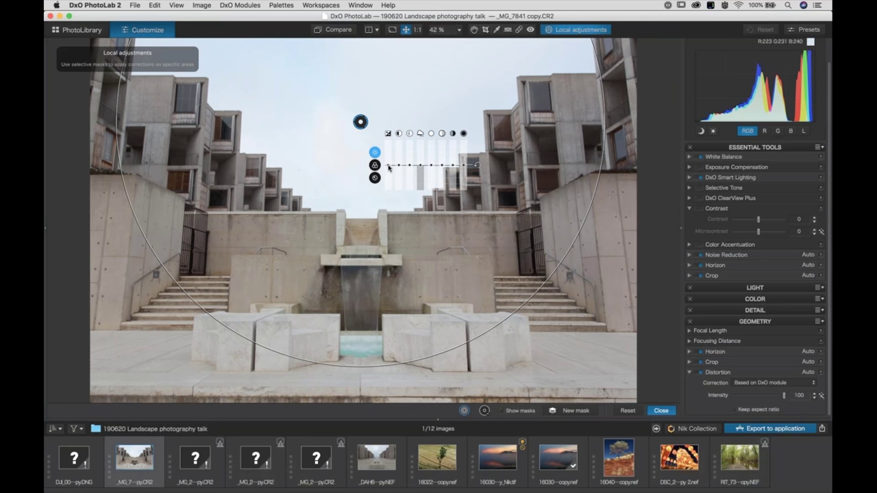
# - Lower the sky control point's exposure slightly and raise its contrast, microcontrast and ClearView
pyautogui.moveTo(388, 167); pyautogui.dragTo(389, 171)
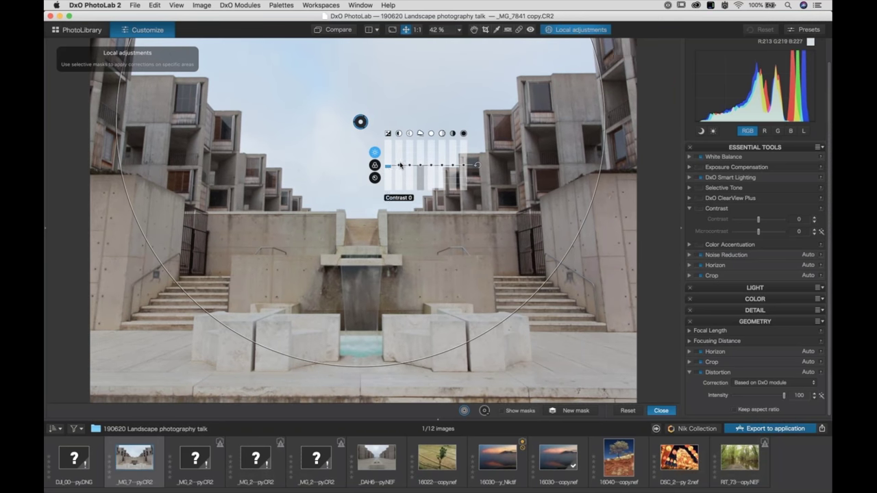
pyautogui.moveTo(401, 167)
pyautogui.mouseDown()
pyautogui.moveTo(401, 176)
pyautogui.moveTo(421, 149)
pyautogui.moveTo(391, 168)
pyautogui.mouseUp()
pyautogui.click(410, 158)
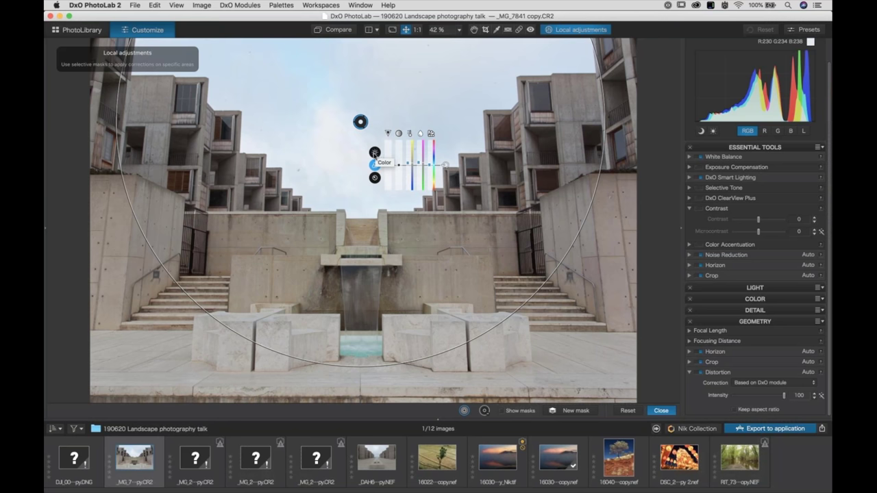
pyautogui.click(374, 152)
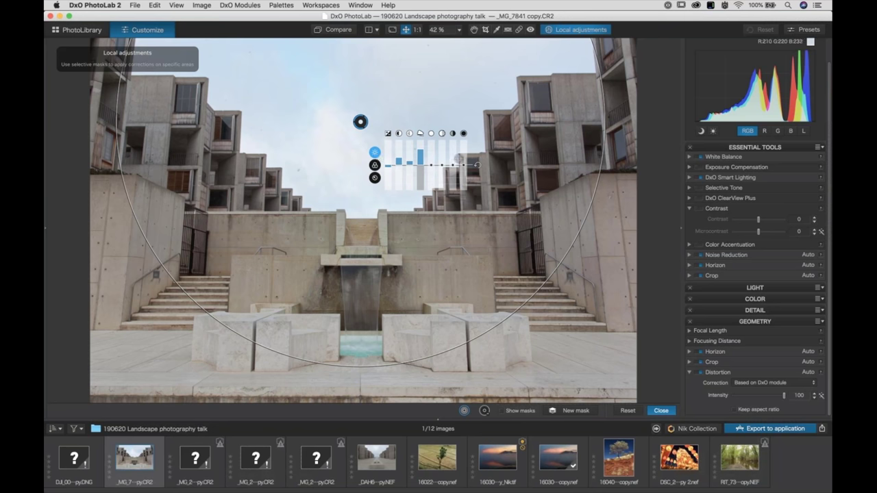
# - Increase the color saturation of the sky control point slightly
pyautogui.click(375, 166)
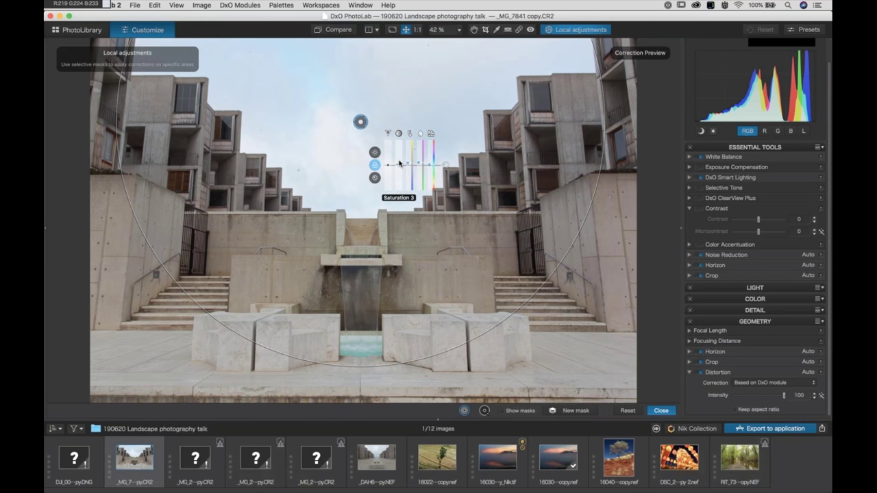
pyautogui.moveTo(398, 166)
pyautogui.mouseDown()
pyautogui.moveTo(398, 151)
pyautogui.moveTo(398, 163)
pyautogui.mouseUp()
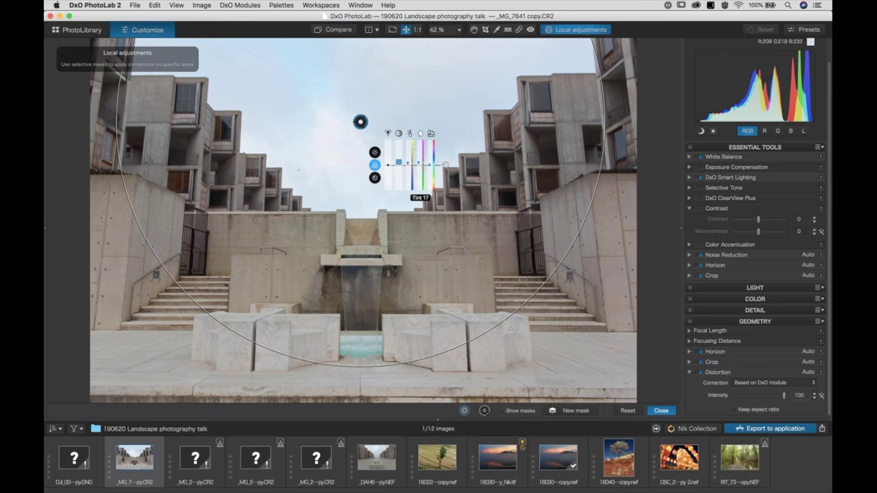
pyautogui.moveTo(410, 163)
pyautogui.mouseDown()
pyautogui.moveTo(413, 178)
pyautogui.moveTo(412, 166)
pyautogui.mouseUp()
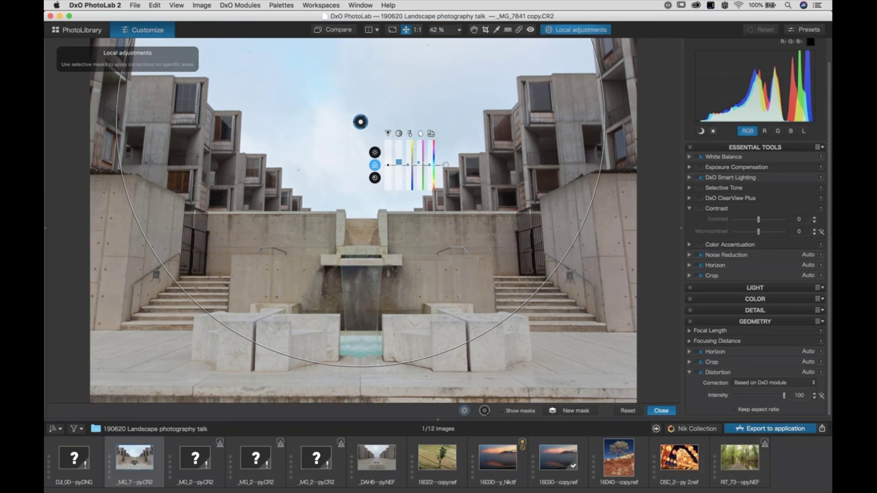
# - Start a new mask with a control point on the concrete wall beside the fountain and raise its microcontrast, ClearView and exposure
pyautogui.click(578, 411)
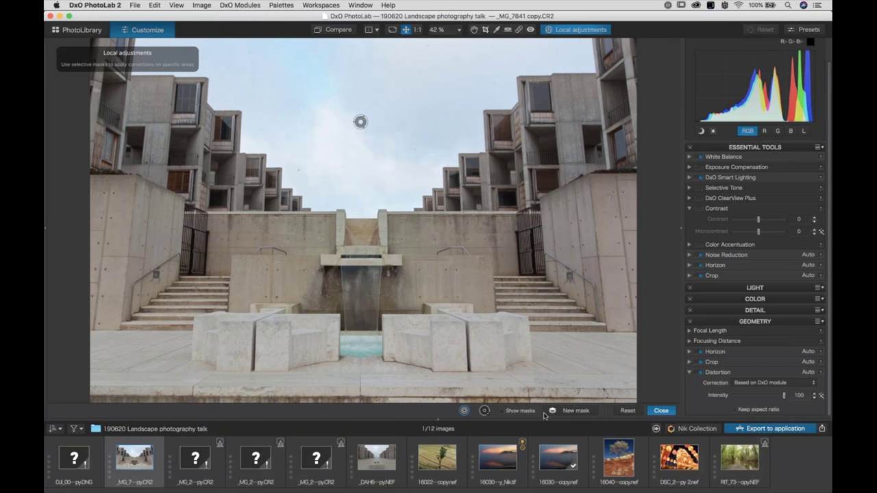
pyautogui.click(428, 262)
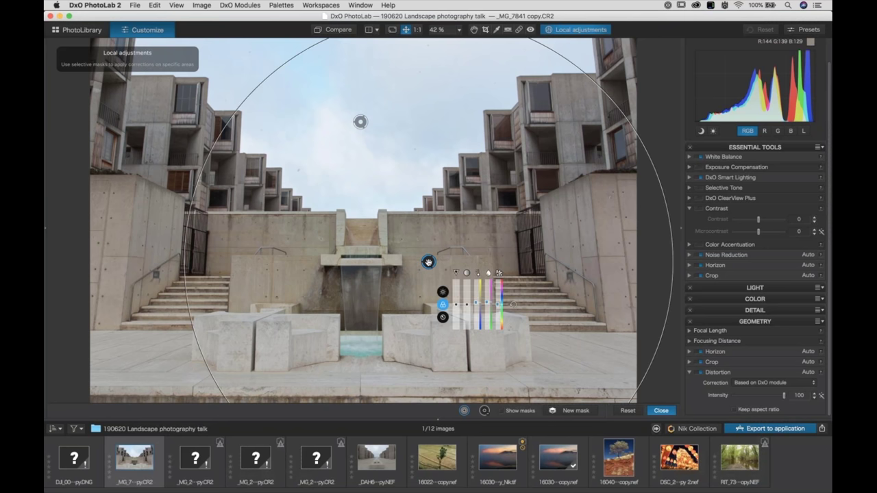
pyautogui.click(442, 292)
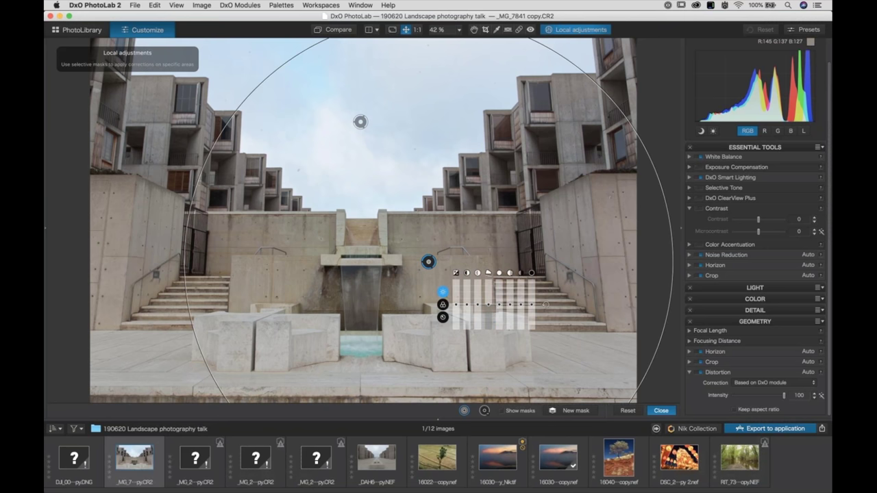
pyautogui.moveTo(489, 305); pyautogui.dragTo(488, 272)
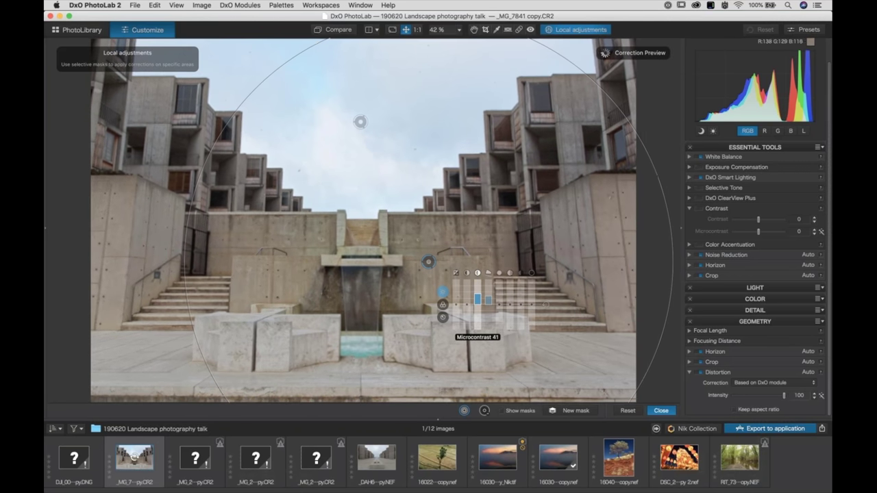
pyautogui.moveTo(456, 305); pyautogui.dragTo(455, 301)
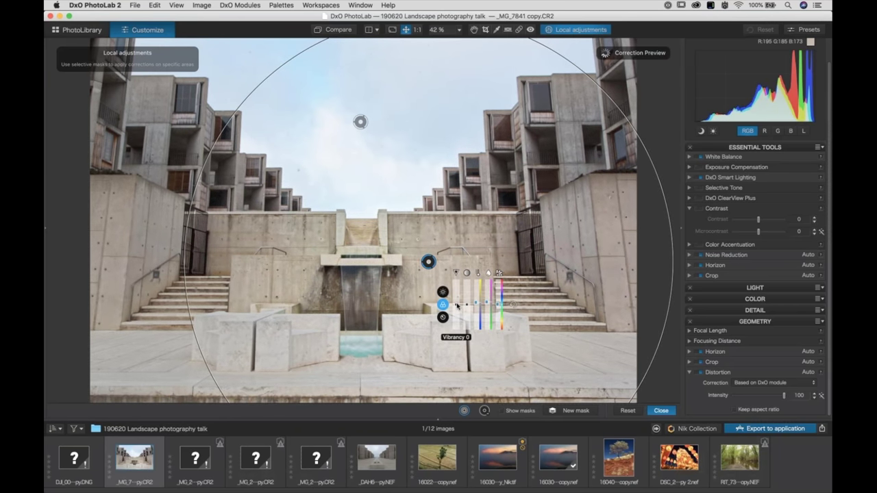
pyautogui.moveTo(467, 311); pyautogui.dragTo(467, 307)
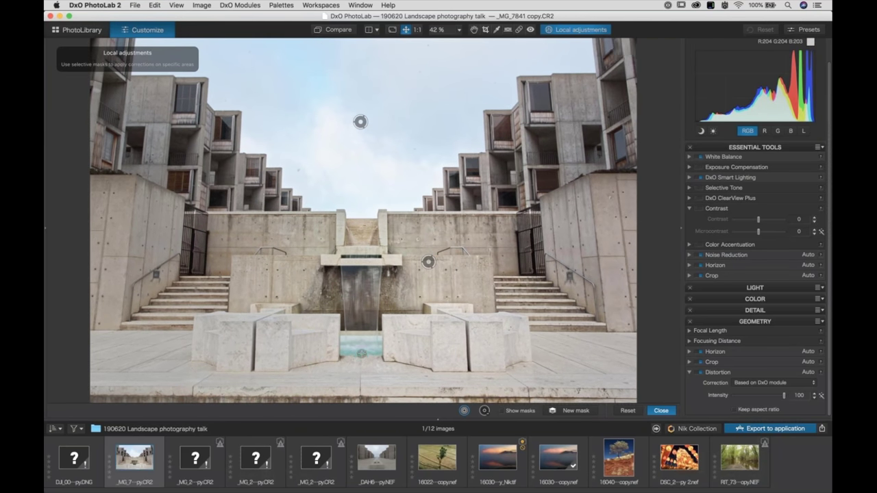
# - Place a control point on the fountain pool, shrink its area, then cool its temperature and raise its saturation to make the water bluer
pyautogui.moveTo(405, 350); pyautogui.dragTo(362, 353)
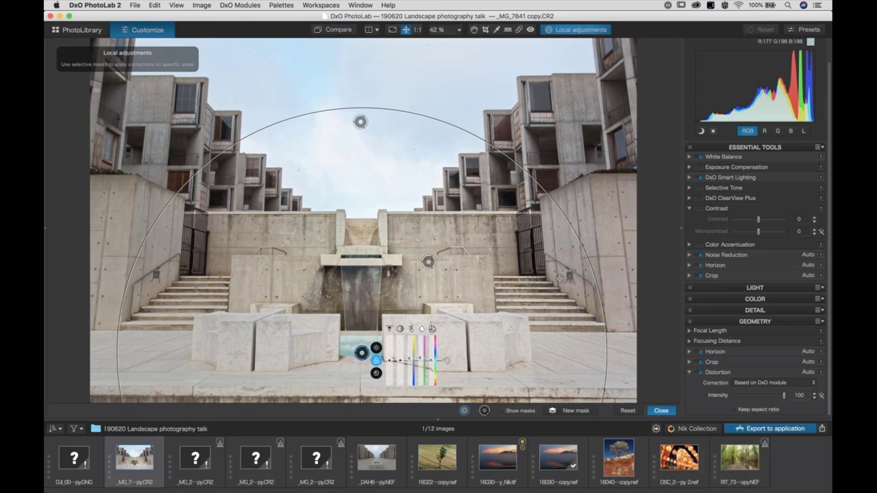
pyautogui.moveTo(607, 353); pyautogui.dragTo(409, 362)
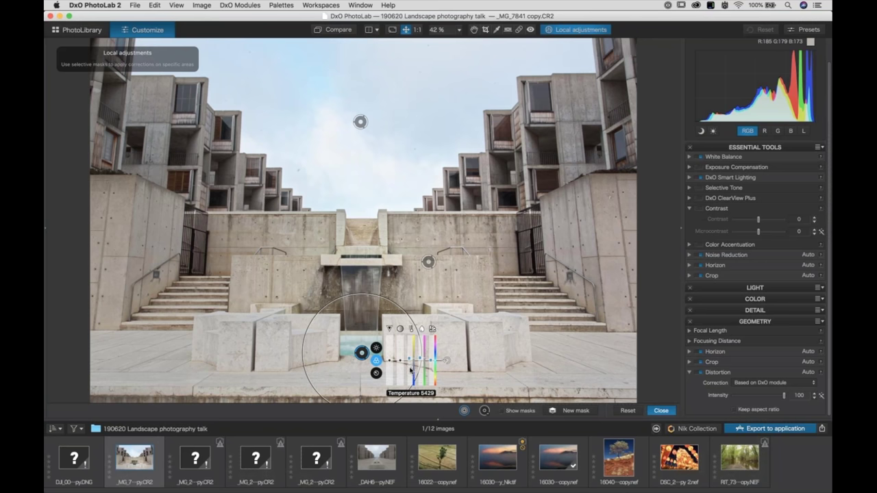
pyautogui.moveTo(410, 370); pyautogui.dragTo(411, 371)
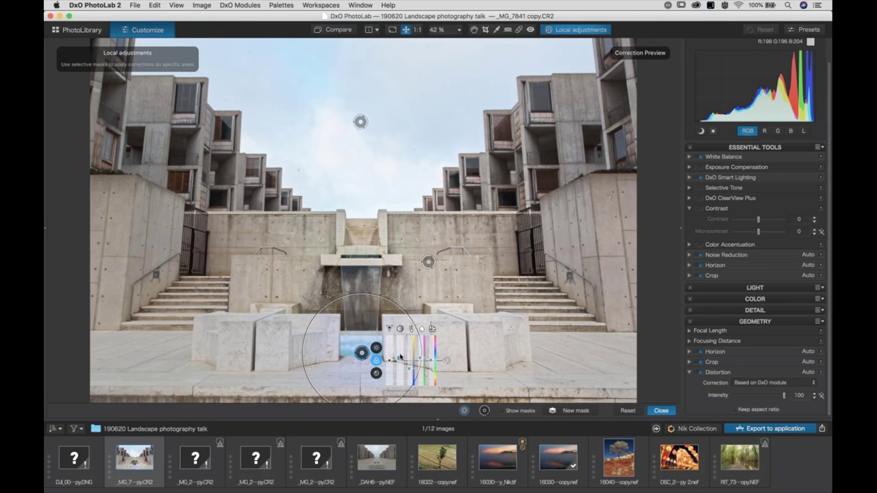
pyautogui.moveTo(401, 358); pyautogui.dragTo(399, 357)
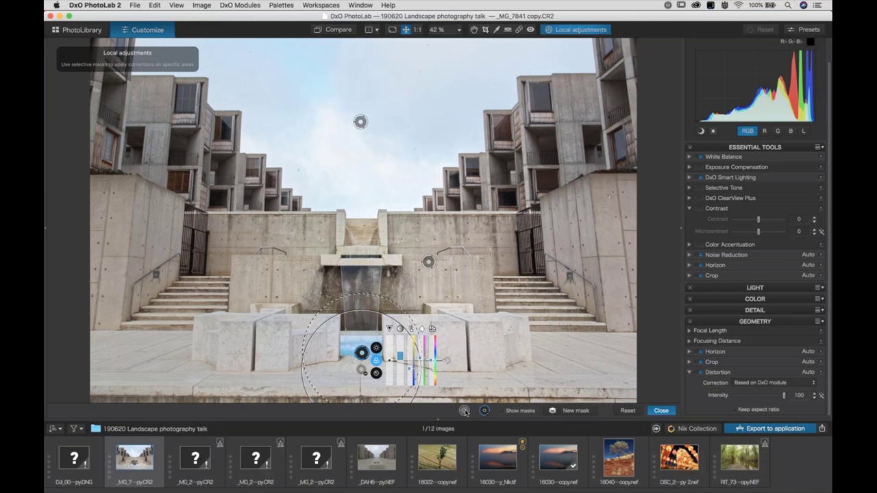
# - In a new mask, add control points across the foreground paving and raise their microcontrast, ClearView and highlights
pyautogui.click(557, 413)
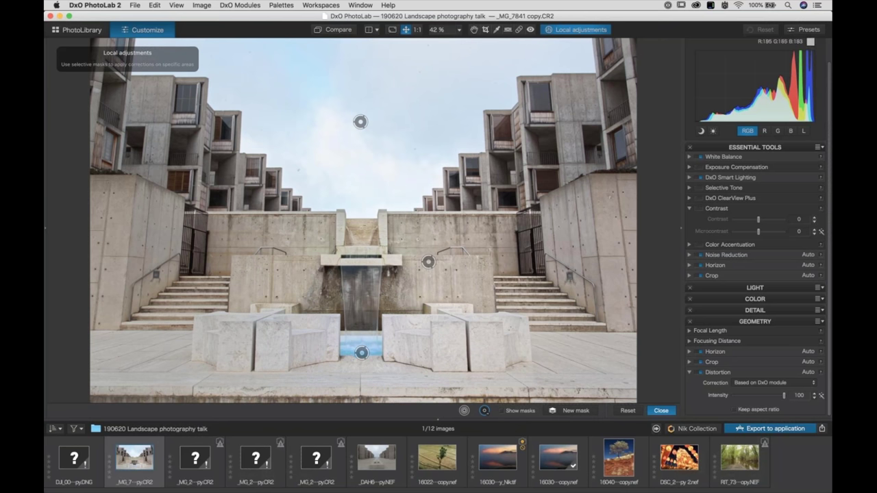
pyautogui.click(465, 411)
pyautogui.click(121, 363)
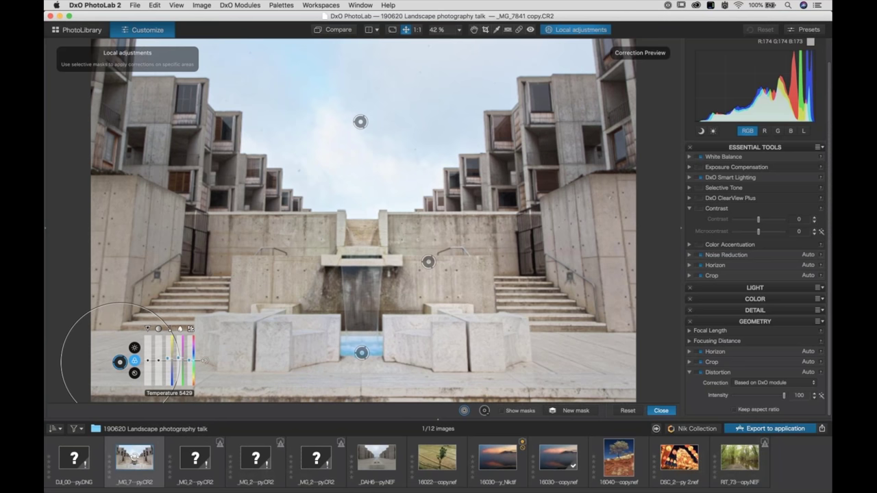
pyautogui.click(134, 347)
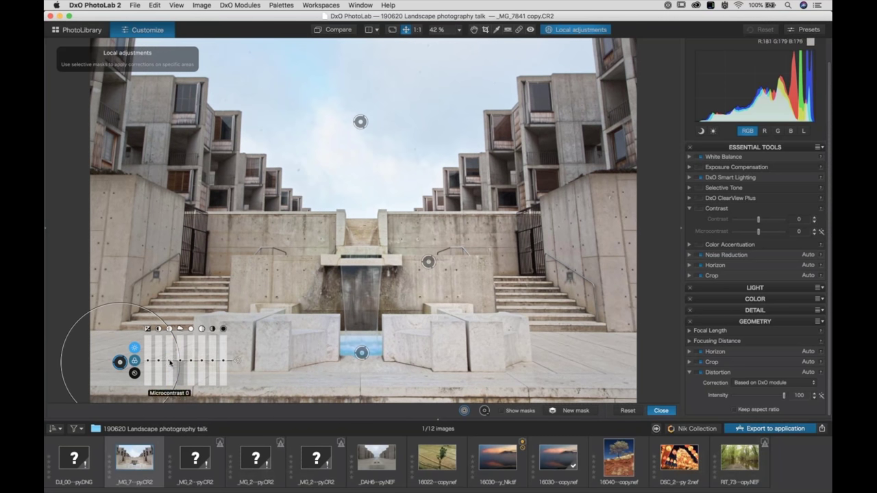
pyautogui.moveTo(171, 350); pyautogui.dragTo(169, 344)
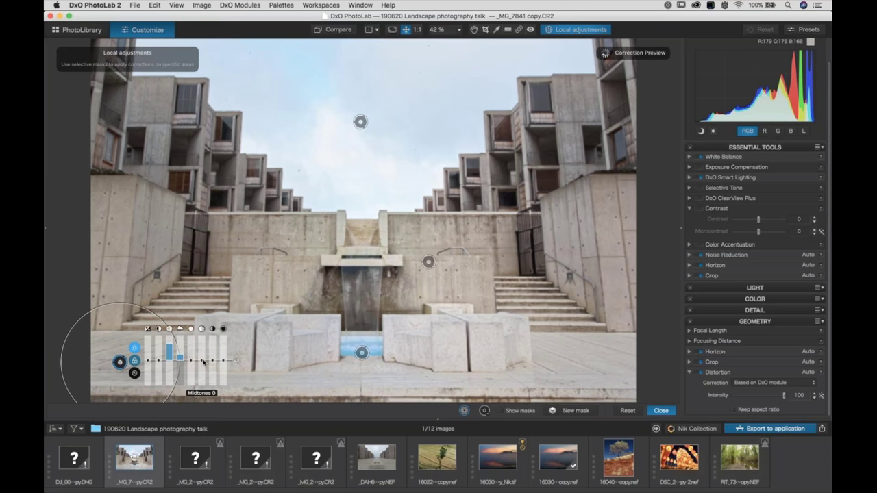
pyautogui.moveTo(191, 361); pyautogui.dragTo(191, 351)
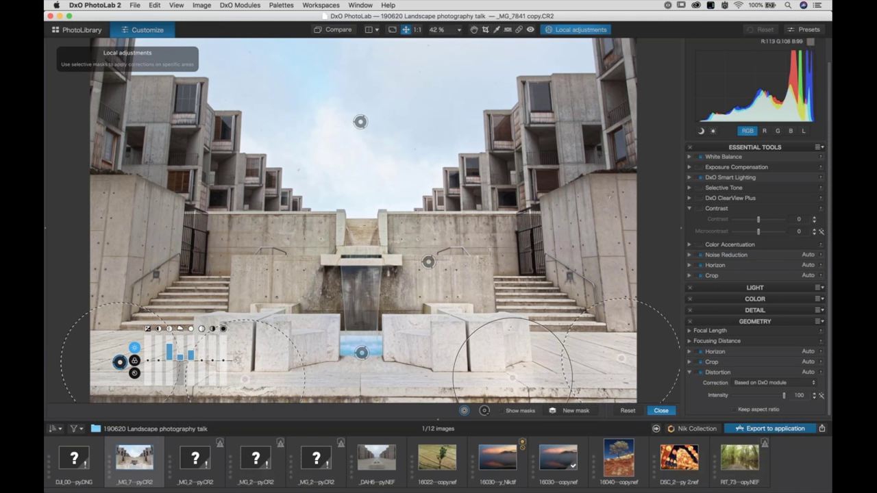
# - Bring up the GoToWebinar Control Panel
pyautogui.moveTo(596, 487)
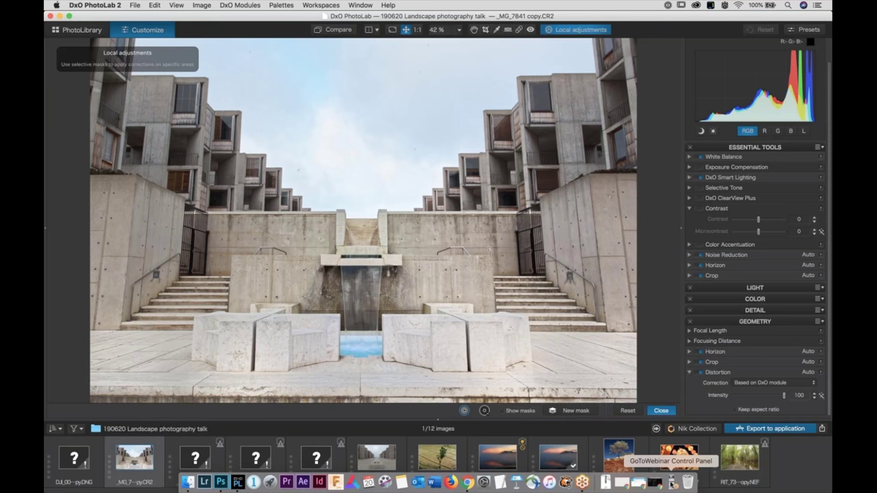
pyautogui.click(673, 483)
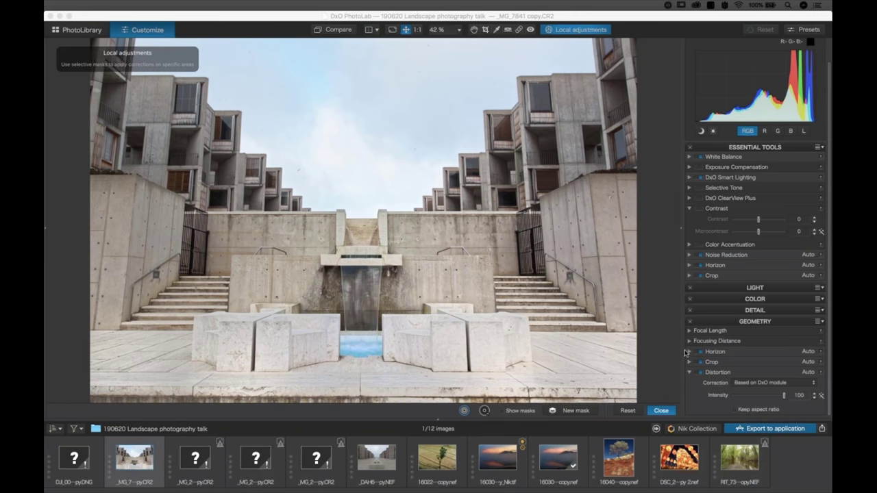
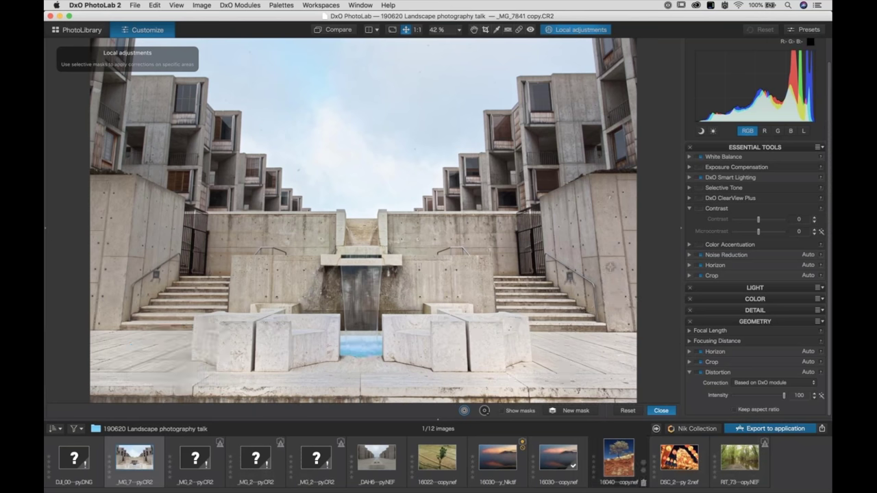
# - Send the edited courtyard photo to the Nik Collection plugin Silver Efex Pro 2 and bring its window to the front
pyautogui.click(694, 429)
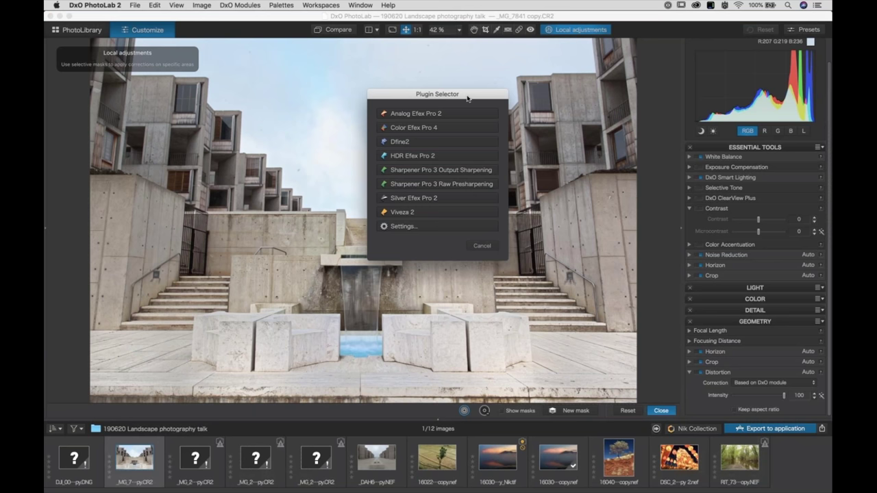
pyautogui.click(417, 199)
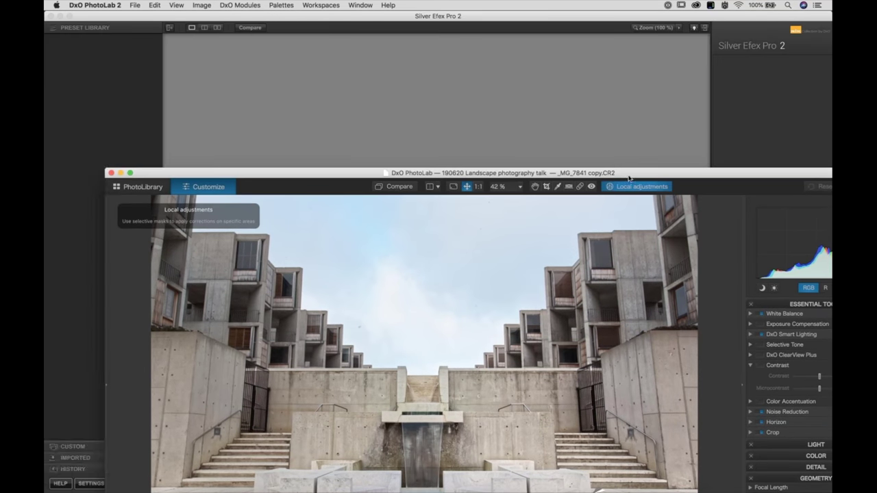
pyautogui.click(387, 65)
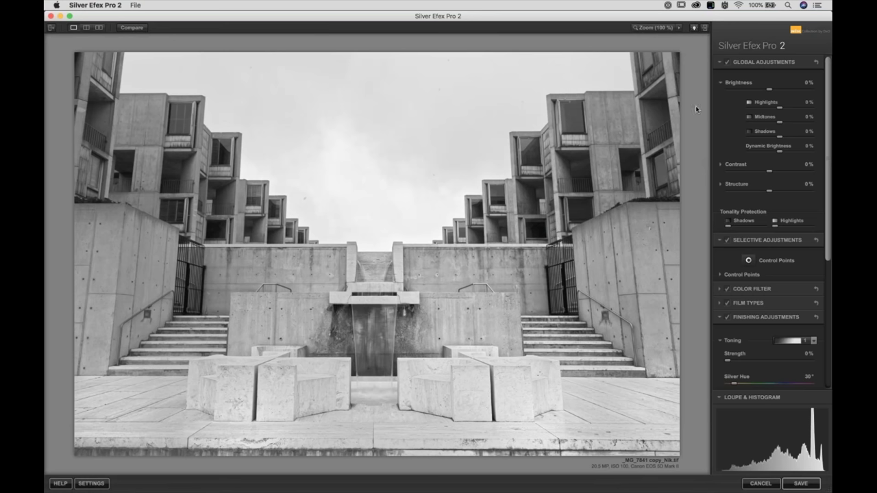
# - Try raising the global Brightness of the black-and-white courtyard photo to 100% and reset it to zero
pyautogui.click(738, 83)
pyautogui.click(739, 83)
pyautogui.moveTo(770, 92); pyautogui.dragTo(831, 95)
pyautogui.moveTo(831, 96); pyautogui.dragTo(831, 91)
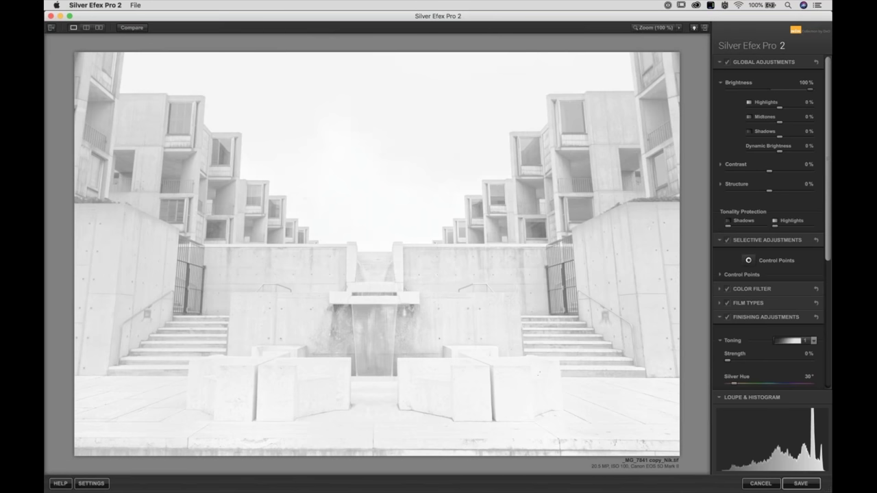
pyautogui.doubleClick(812, 91)
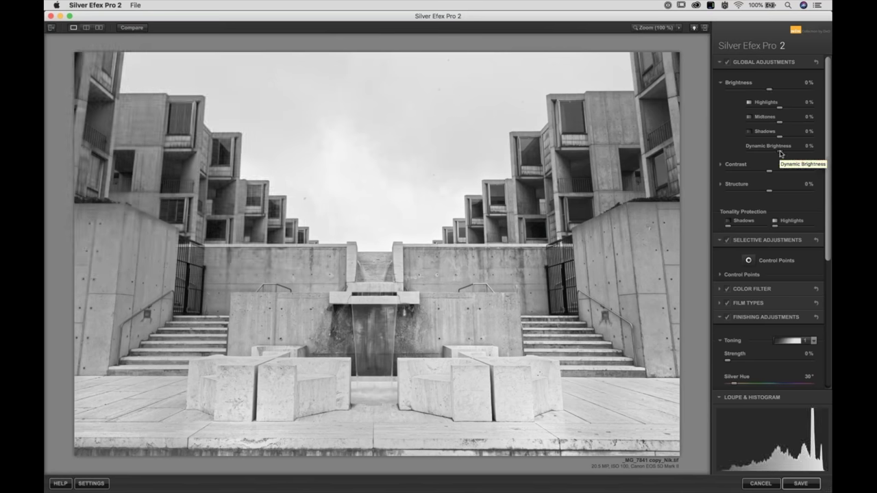
# - Try the Dynamic Brightness adjustment at 100% and bring it down to -100% to darken the sky and concrete
pyautogui.moveTo(780, 154); pyautogui.dragTo(825, 155)
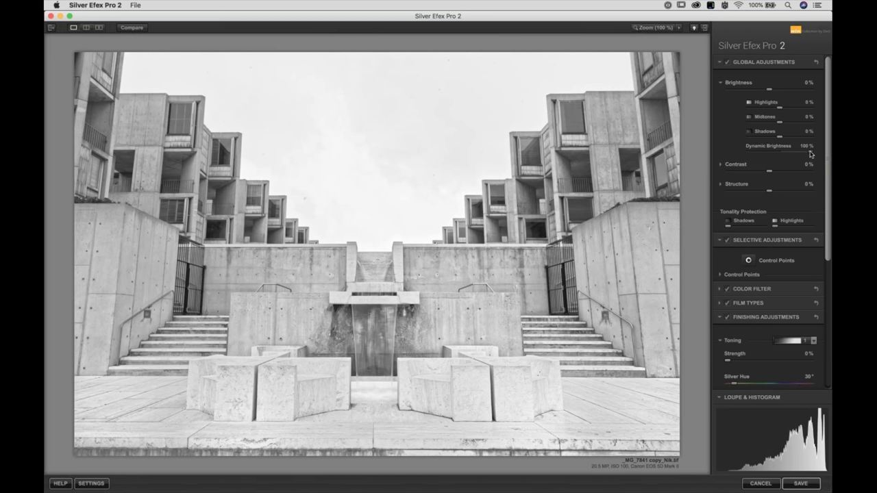
pyautogui.moveTo(810, 154); pyautogui.dragTo(713, 151)
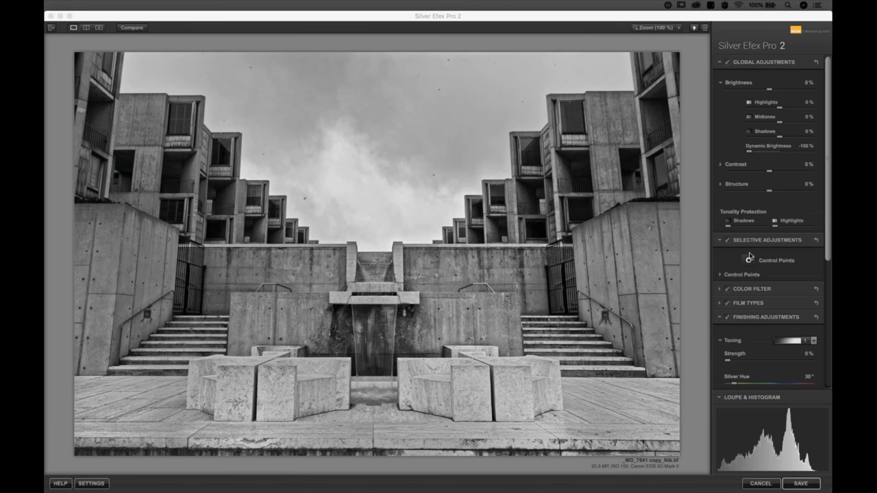
# - Place a control point on the fountain pool and darken it, and add a second point on the paving just below with a slightly larger area
pyautogui.click(750, 258)
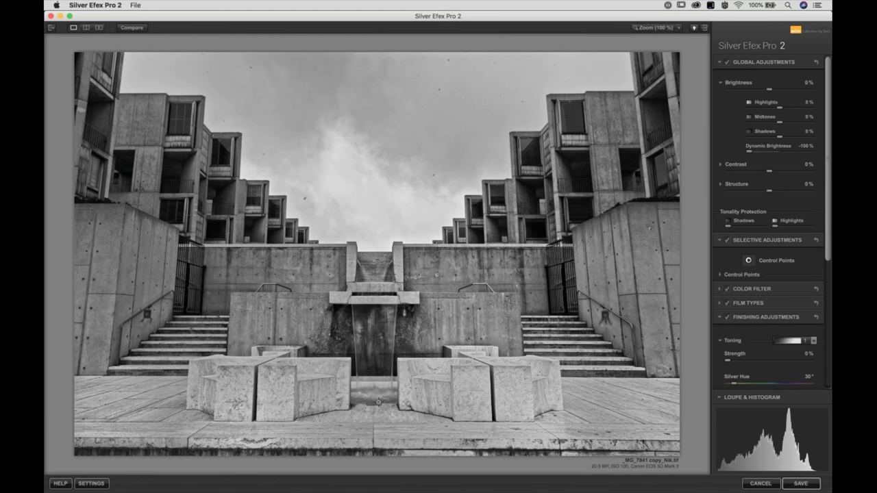
pyautogui.click(376, 403)
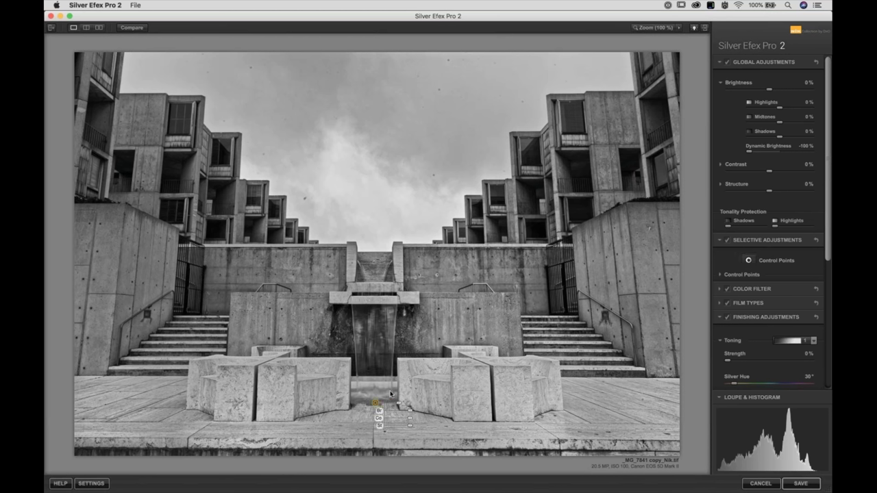
pyautogui.click(386, 432)
pyautogui.moveTo(400, 410)
pyautogui.mouseDown()
pyautogui.moveTo(416, 411)
pyautogui.moveTo(396, 412)
pyautogui.mouseUp()
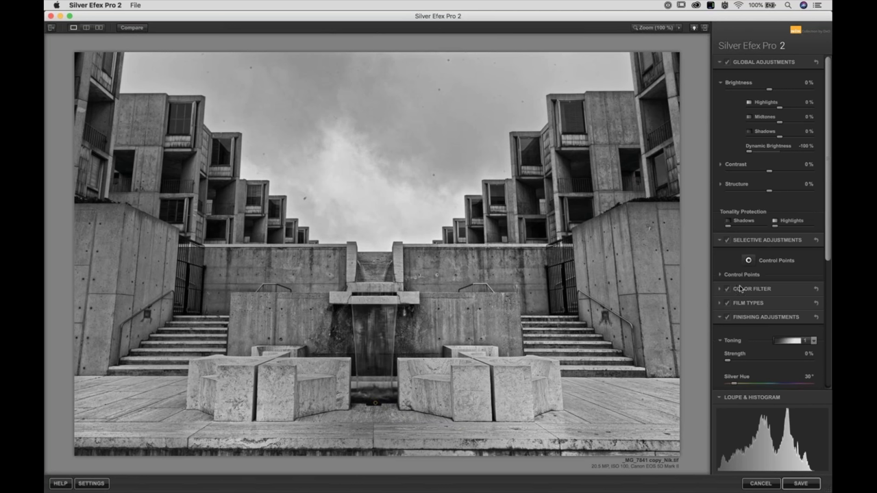
pyautogui.click(376, 416)
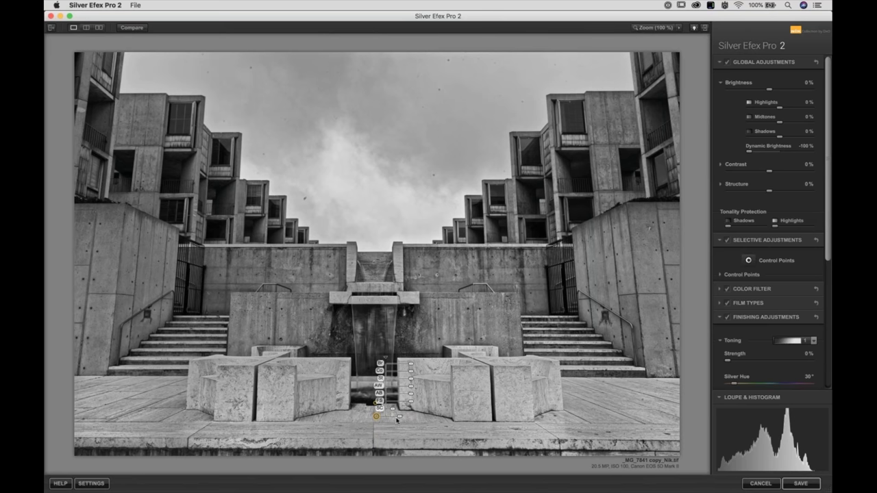
pyautogui.moveTo(400, 420)
pyautogui.mouseDown()
pyautogui.moveTo(311, 438)
pyautogui.moveTo(287, 459)
pyautogui.moveTo(354, 425)
pyautogui.moveTo(412, 419)
pyautogui.mouseUp()
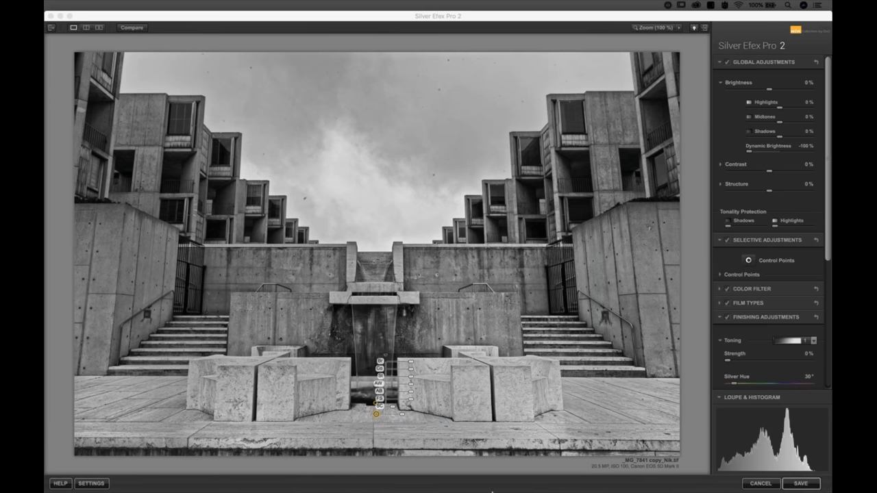
# - Switch to Google Chrome and open the recorded webinars page of the Nik Collection website
pyautogui.moveTo(483, 488)
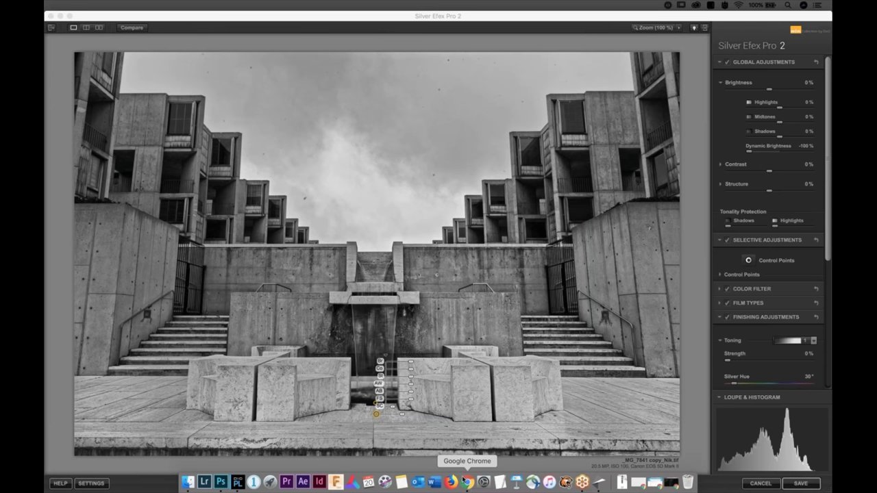
pyautogui.click(466, 483)
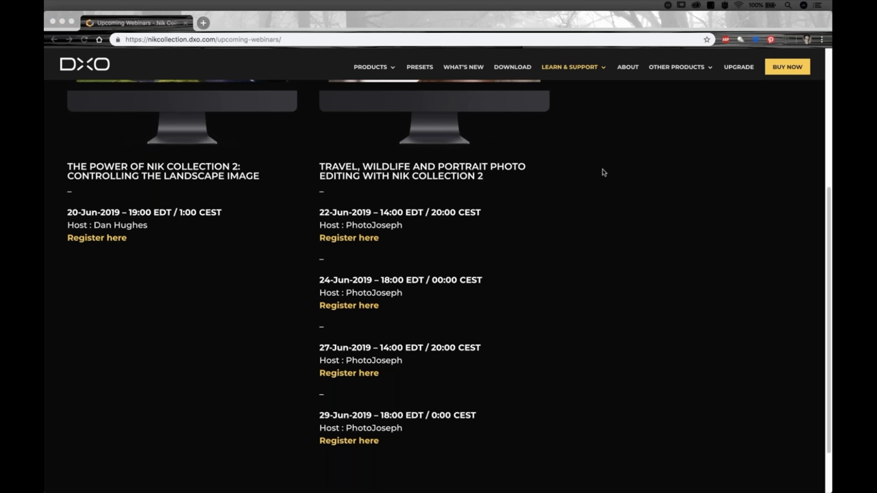
pyautogui.click(601, 69)
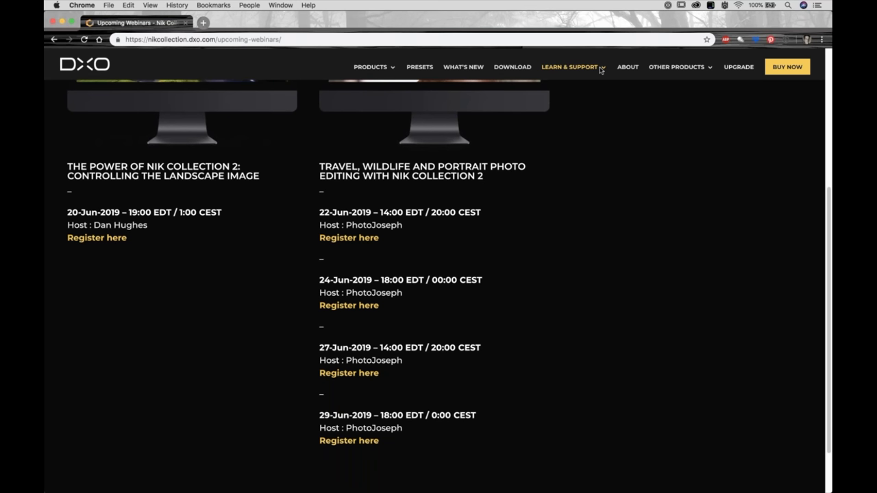
pyautogui.moveTo(582, 68)
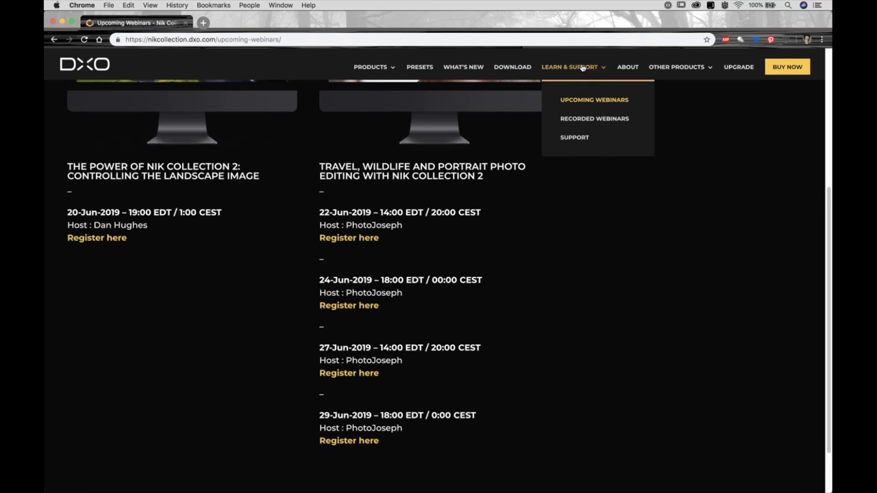
pyautogui.click(584, 120)
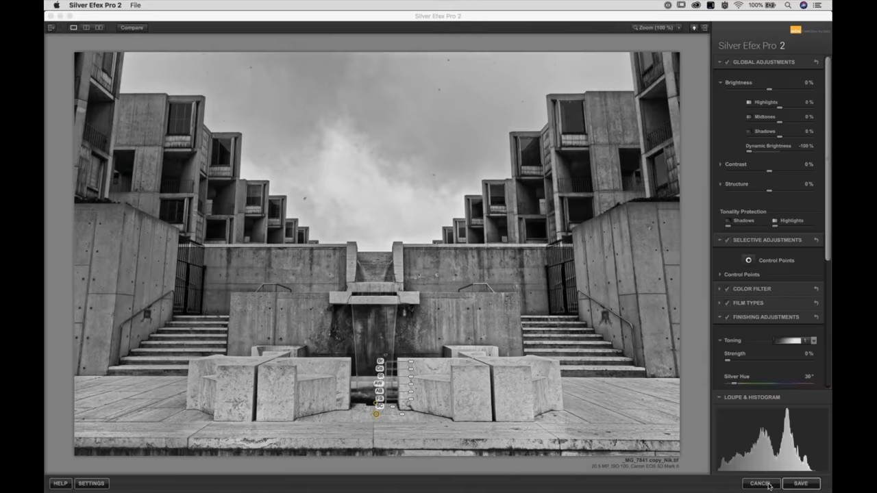
# - Discard the Silver Efex Pro 2 edit and display the 160308 - Bali - 4749 copy_Nik.tif sunset photo with local adjustments closed
pyautogui.click(759, 484)
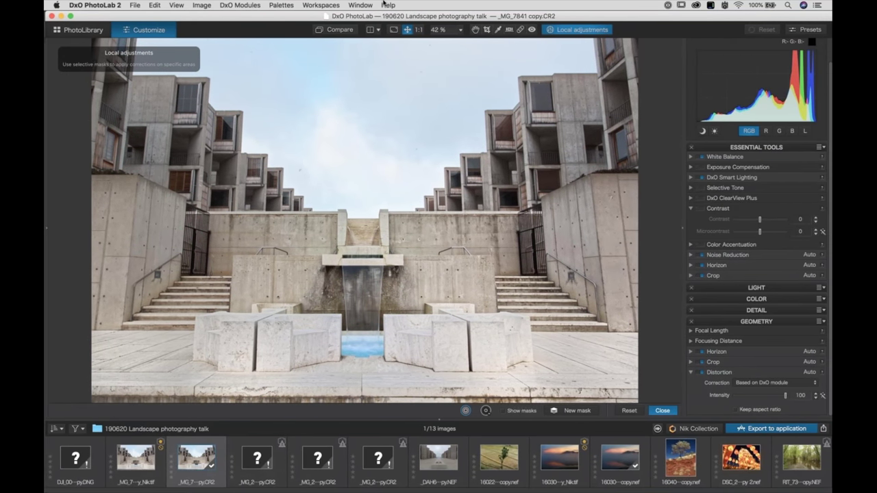
pyautogui.click(564, 460)
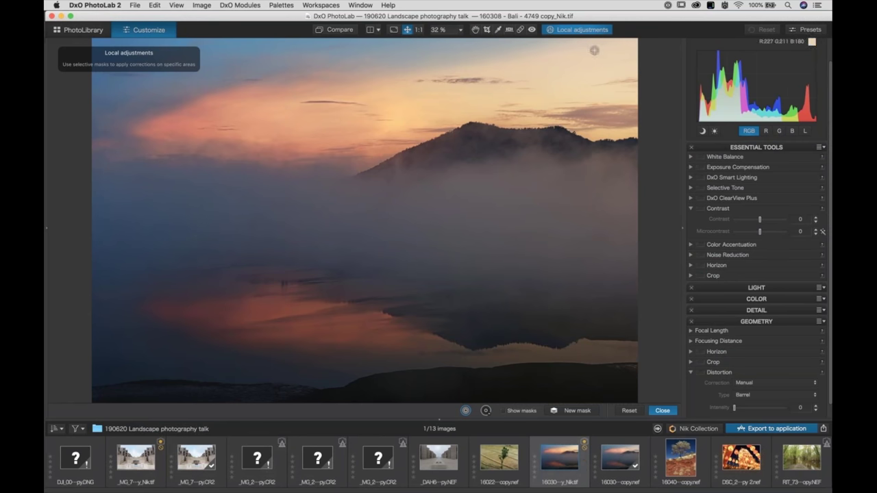
pyautogui.click(663, 412)
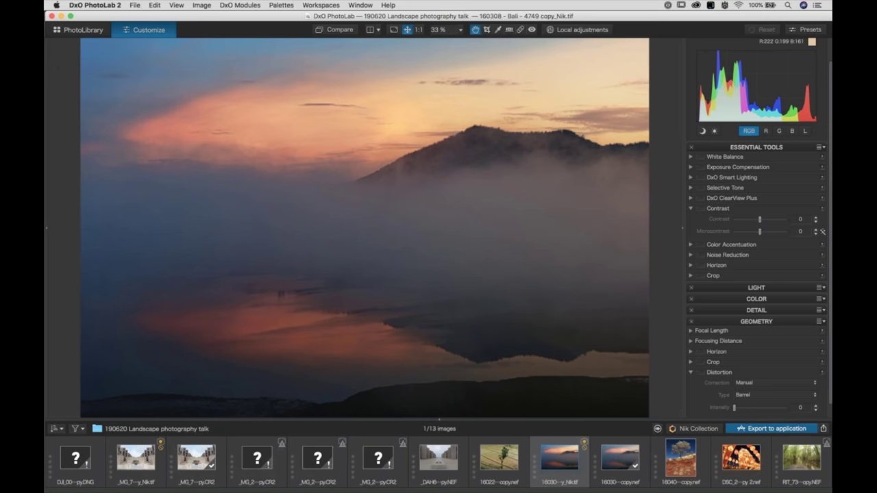
# - Send the Bali sunset photo to the Nik Collection plugin Analog Efex Pro 2 and apply the Classic Camera 3 preset
pyautogui.click(694, 430)
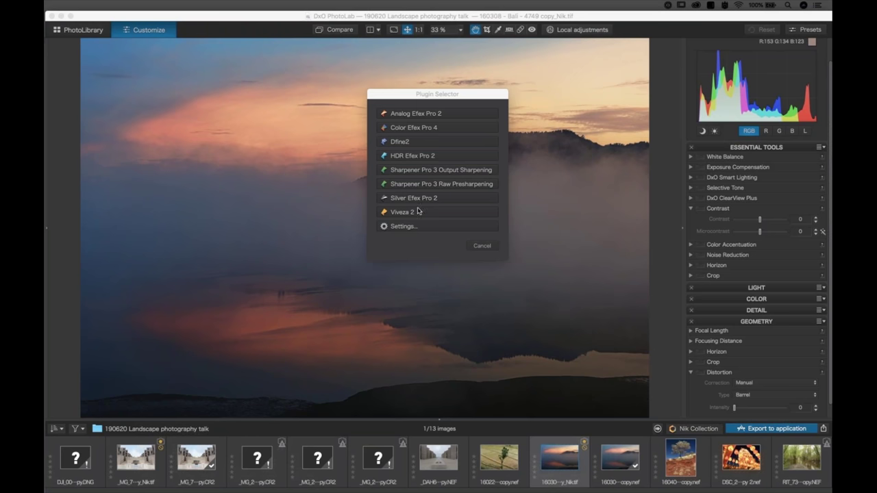
pyautogui.click(422, 114)
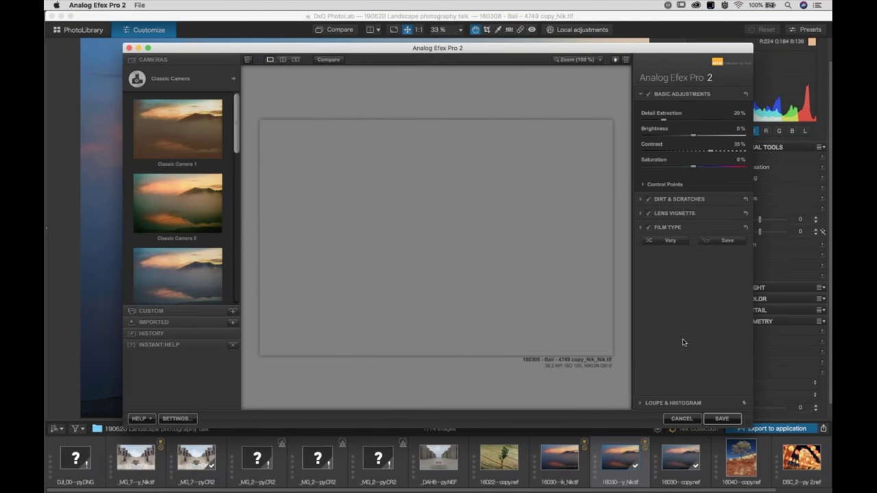
pyautogui.click(161, 260)
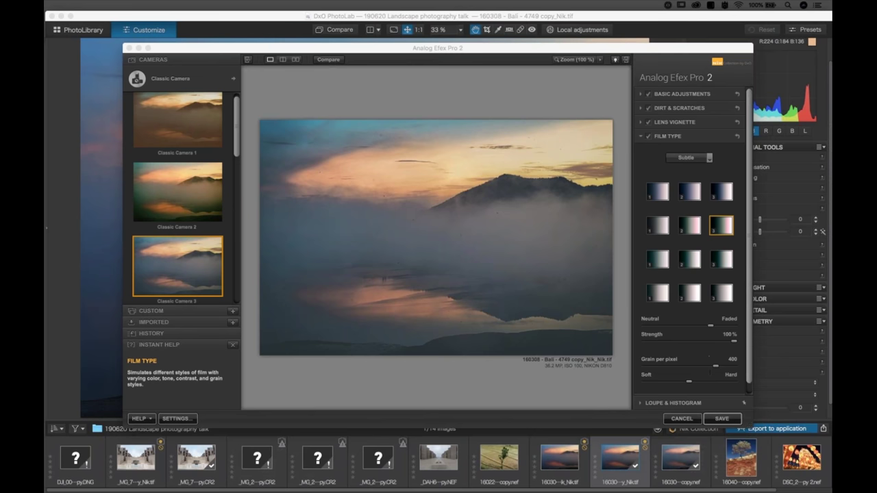
# - Try the Classic Camera 6 and Classic Camera 7 presets on the sunset photo
pyautogui.click(238, 147)
pyautogui.scroll(-5, 178, 199)
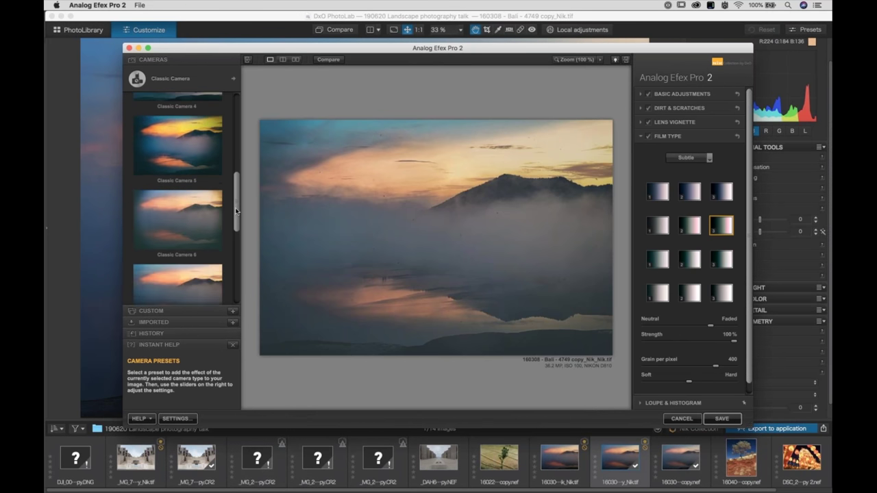
pyautogui.click(170, 199)
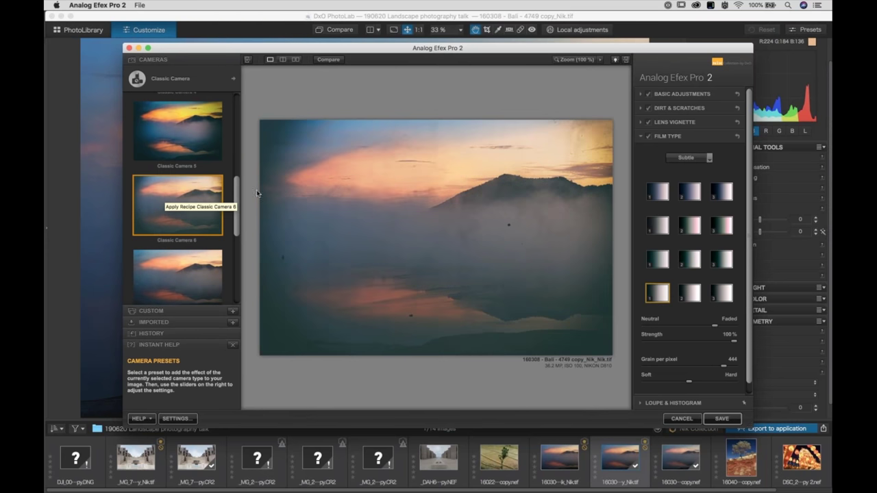
pyautogui.scroll(-3, 205, 198)
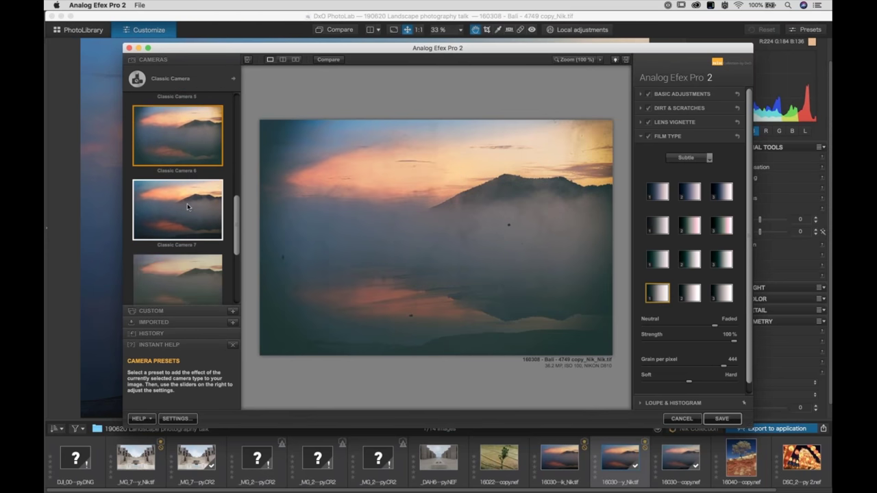
pyautogui.click(185, 200)
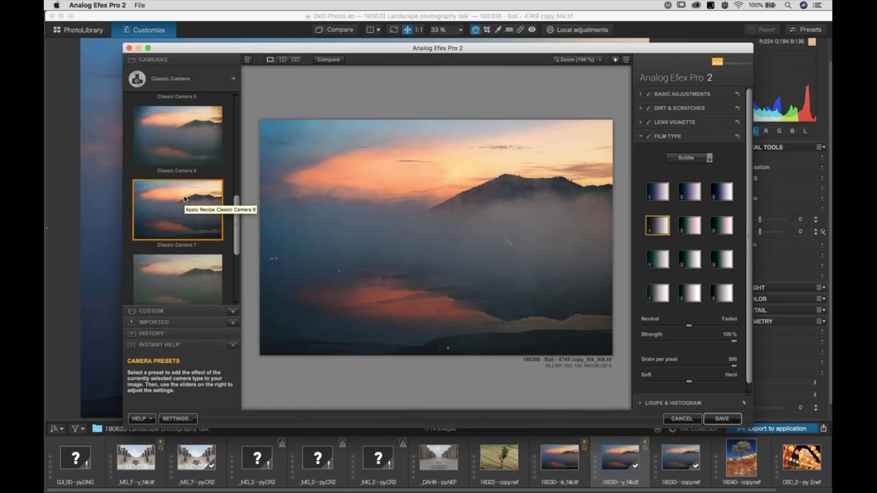
# - Change the camera group to En Vogue, apply its Autochrome 2 preset, and leave Analog Efex Pro 2 without saving
pyautogui.moveTo(238, 237); pyautogui.dragTo(237, 89)
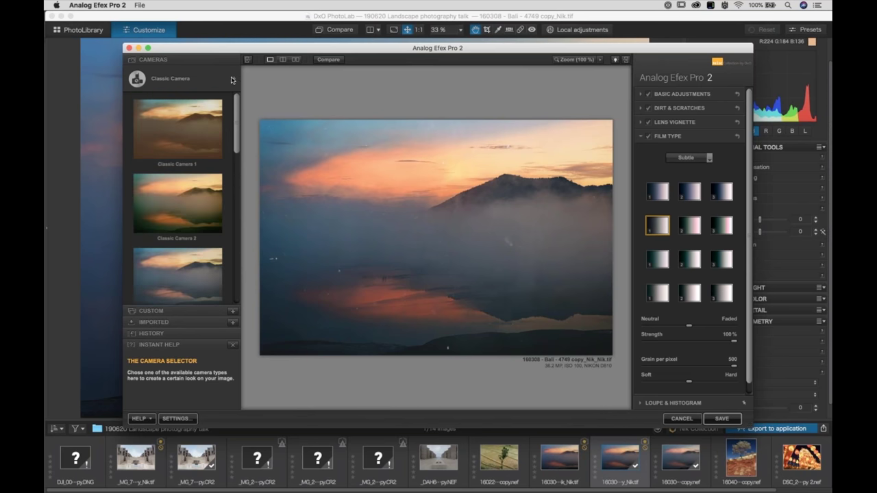
pyautogui.click(231, 80)
pyautogui.click(425, 245)
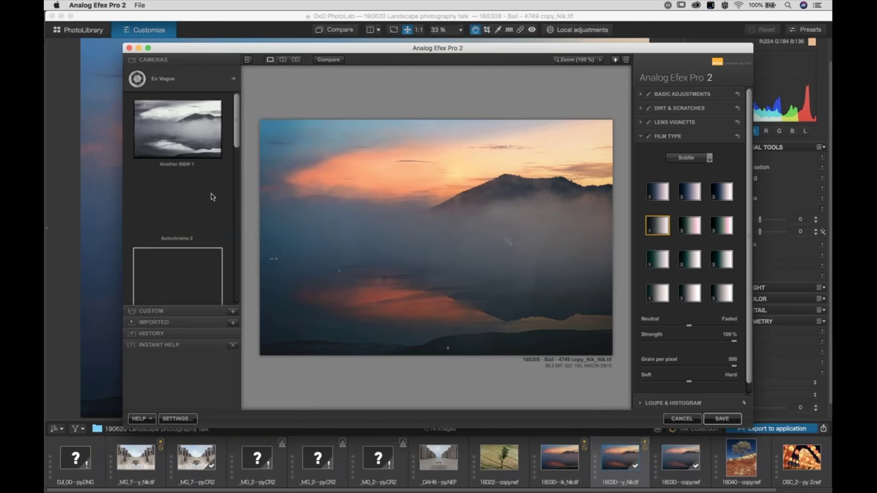
pyautogui.click(193, 216)
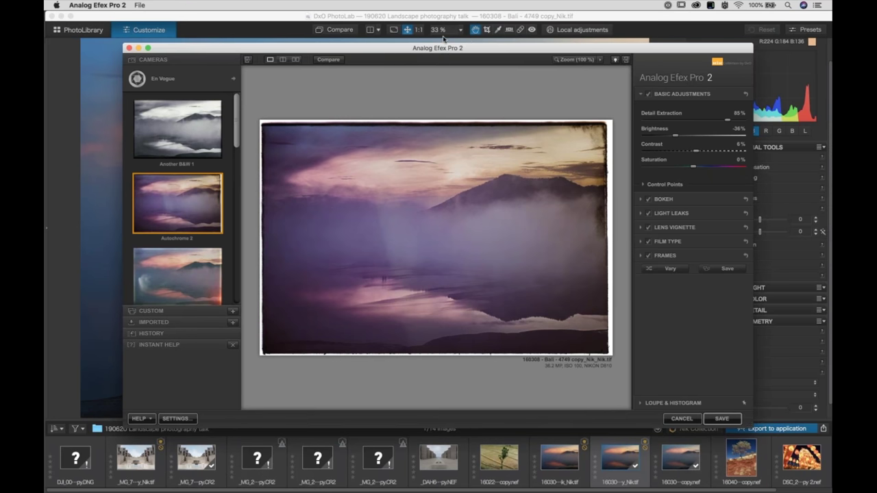
pyautogui.moveTo(442, 46); pyautogui.dragTo(293, 14)
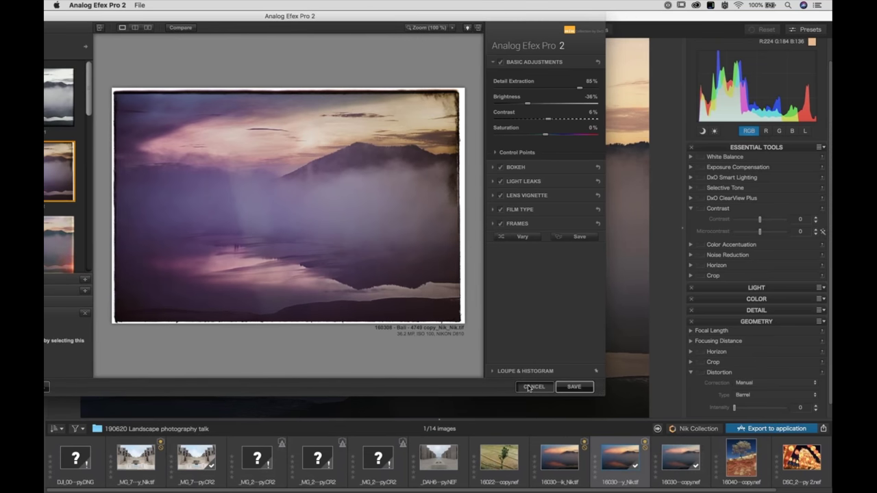
pyautogui.click(532, 387)
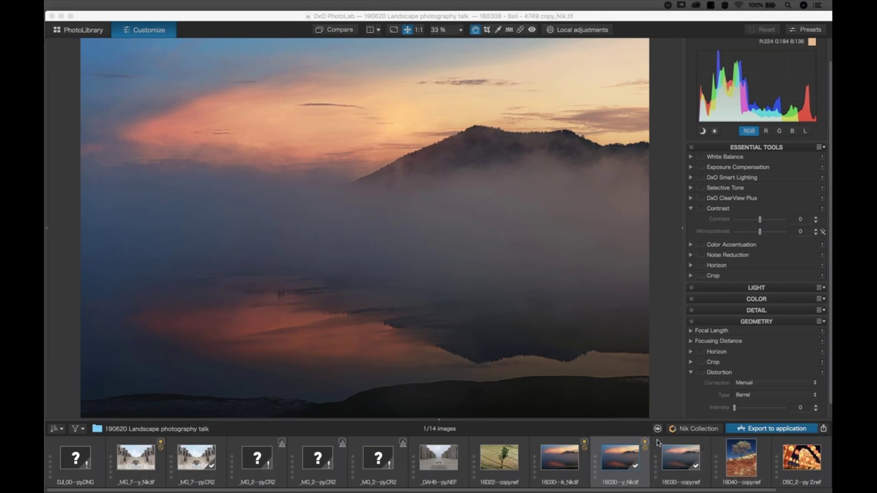
# - In the Nik Collection export settings, try JPEG processing with a lower quality, return to TIFF at 16-bit, and exit without saving the settings
pyautogui.click(690, 432)
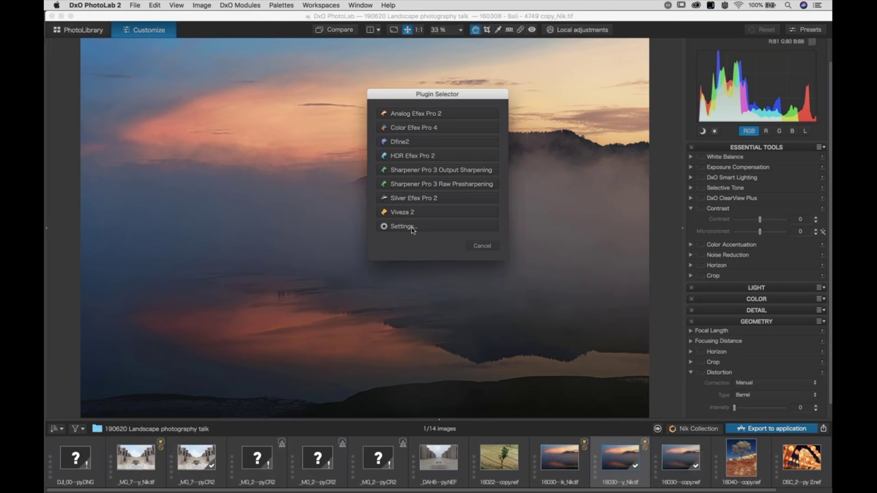
pyautogui.click(402, 226)
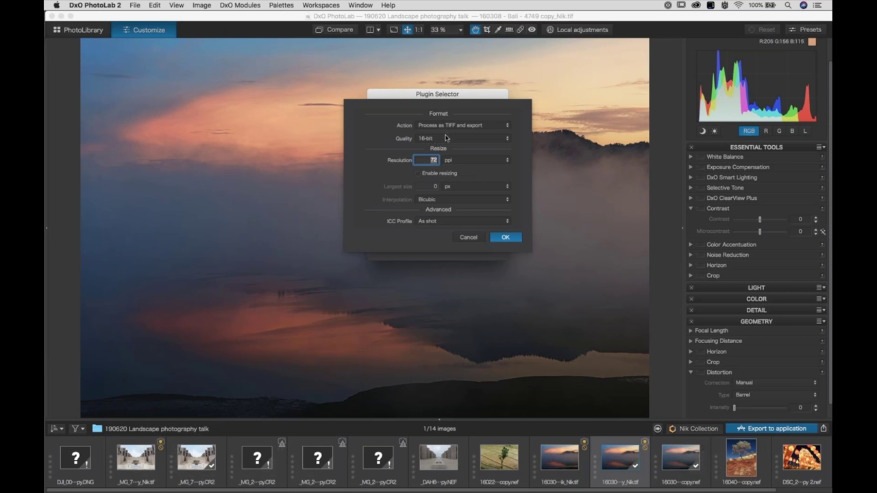
pyautogui.click(445, 125)
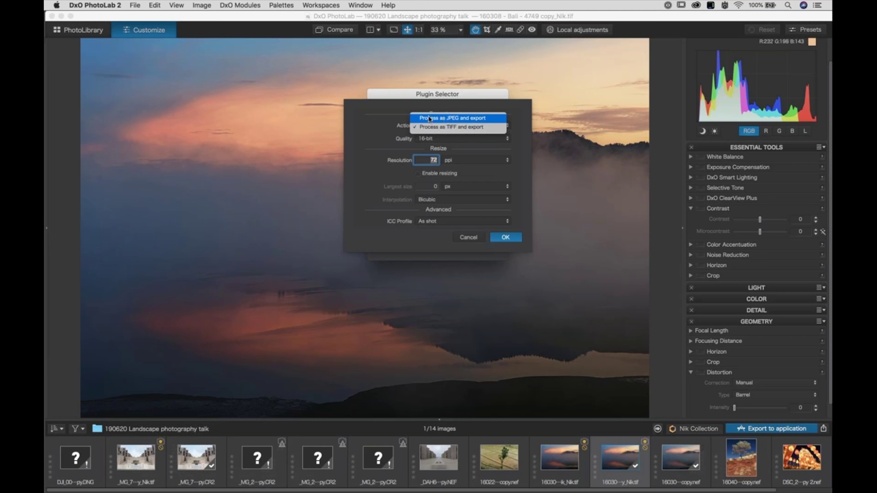
pyautogui.click(450, 119)
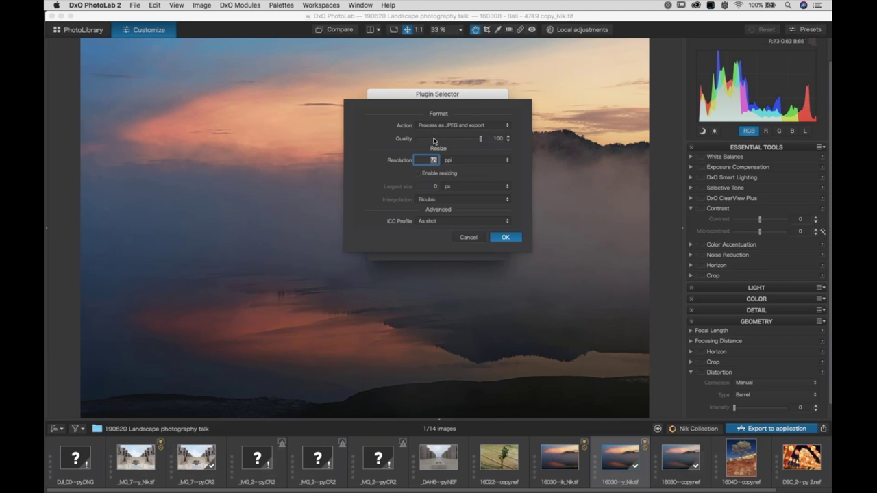
pyautogui.moveTo(479, 138); pyautogui.dragTo(456, 138)
pyautogui.click(488, 140)
pyautogui.click(435, 127)
pyautogui.click(438, 137)
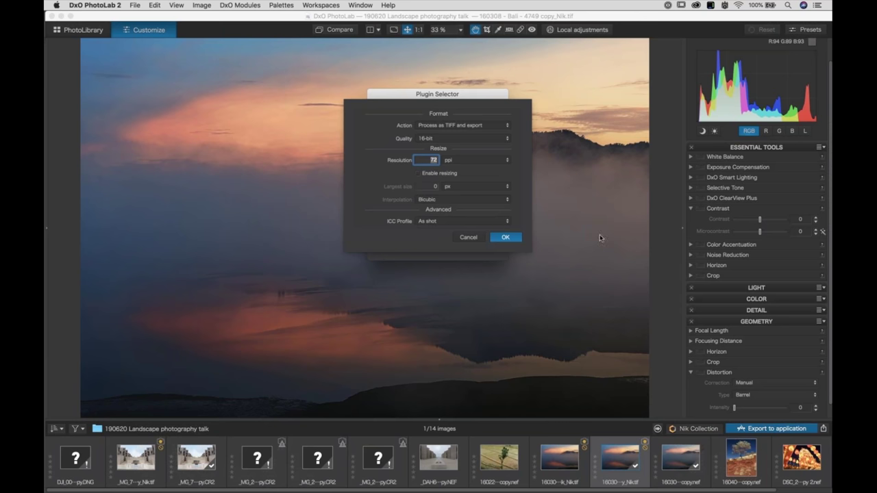
pyautogui.click(482, 236)
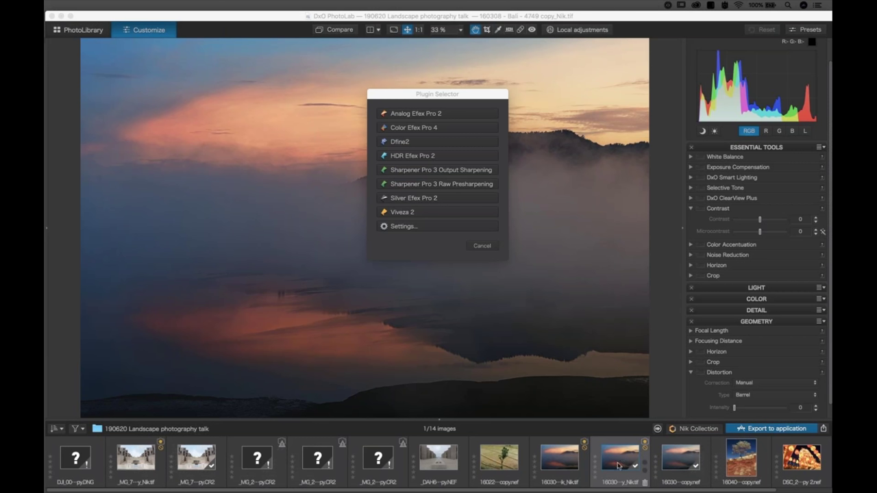
# - Move the plugin selector aside over the sunset photo and dismiss it without choosing a plugin
pyautogui.click(531, 313)
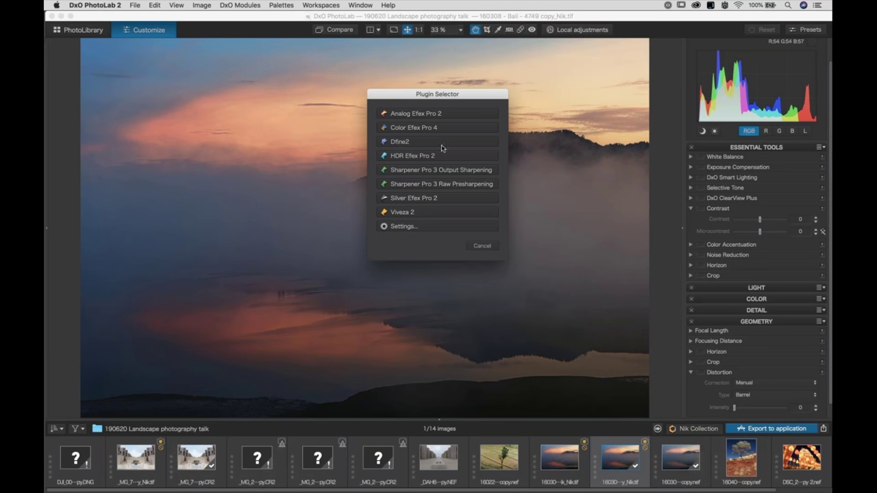
pyautogui.moveTo(457, 95); pyautogui.dragTo(585, 129)
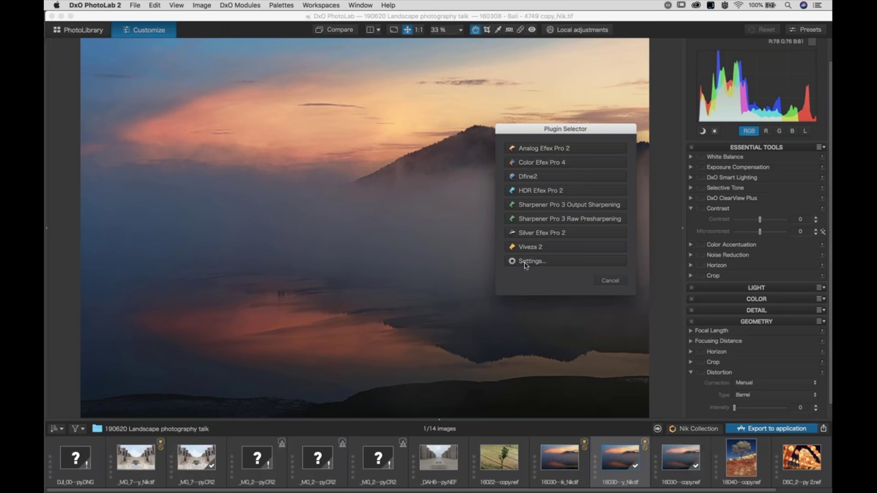
pyautogui.click(608, 282)
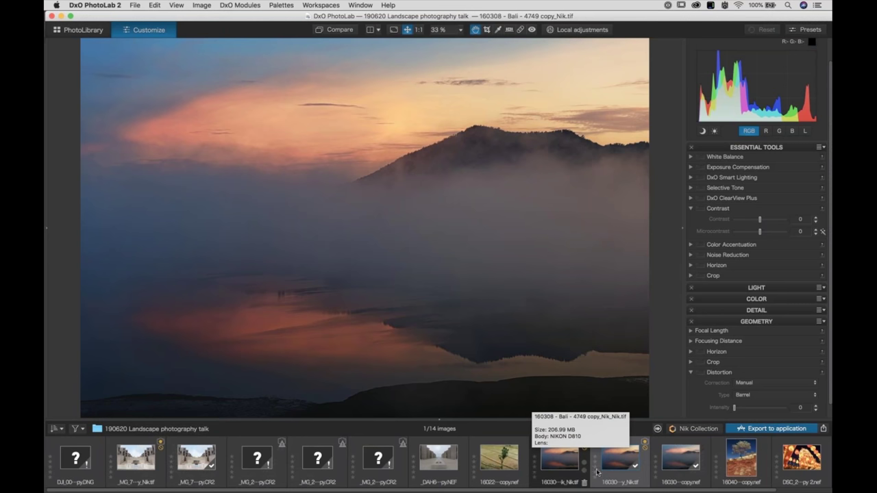
# - Select the original 160308 - Bali - 4749 copy.nef and look through its available export destinations
pyautogui.click(678, 455)
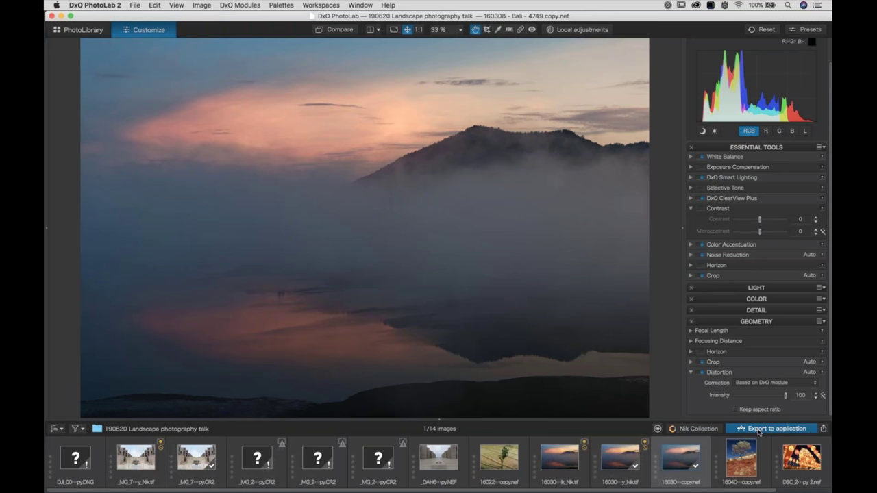
pyautogui.click(824, 430)
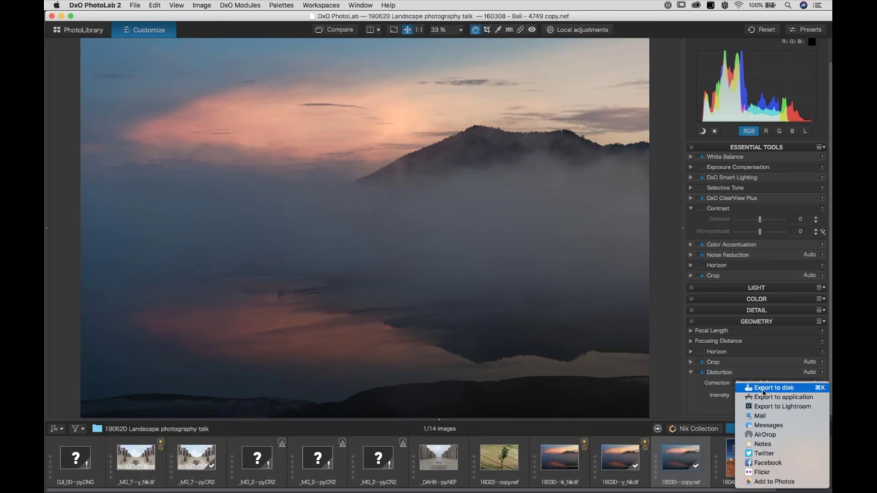
pyautogui.click(388, 245)
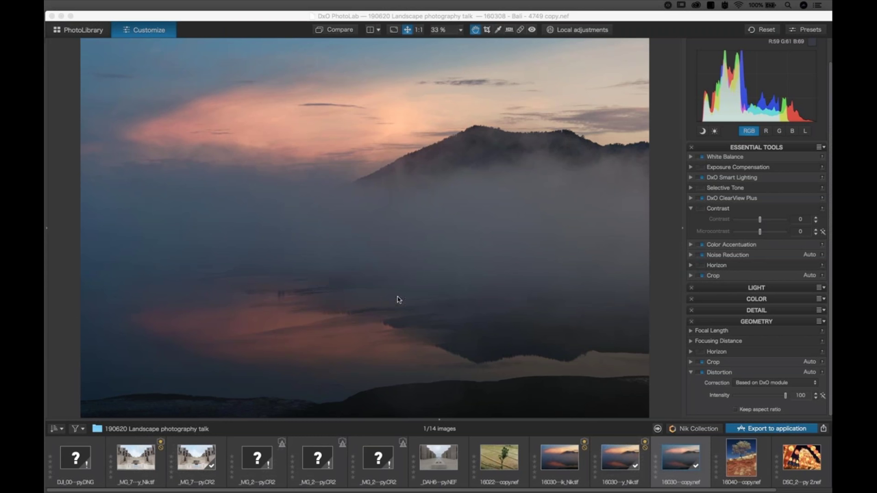
# - Minimize DxO PhotoLab and Photoshop, switch to Finder, and reposition the 190620 Landscape photography talk folder window to inspect its files
pyautogui.click(60, 16)
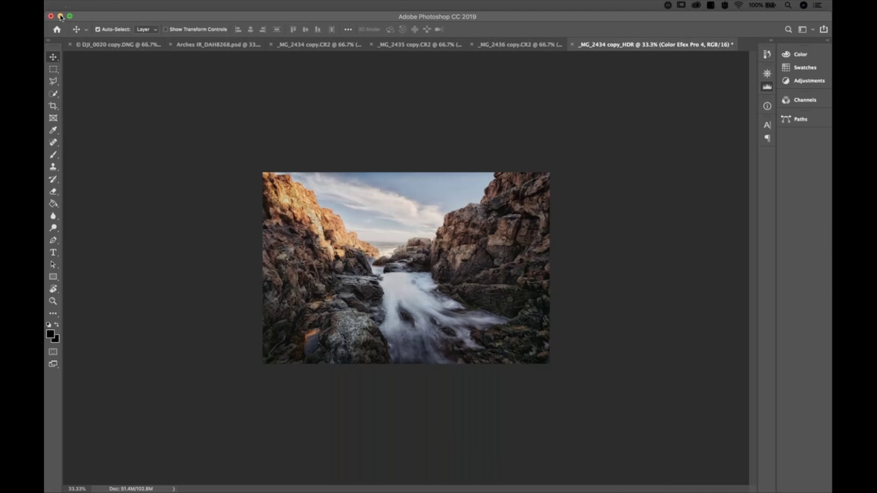
pyautogui.click(61, 14)
pyautogui.click(488, 427)
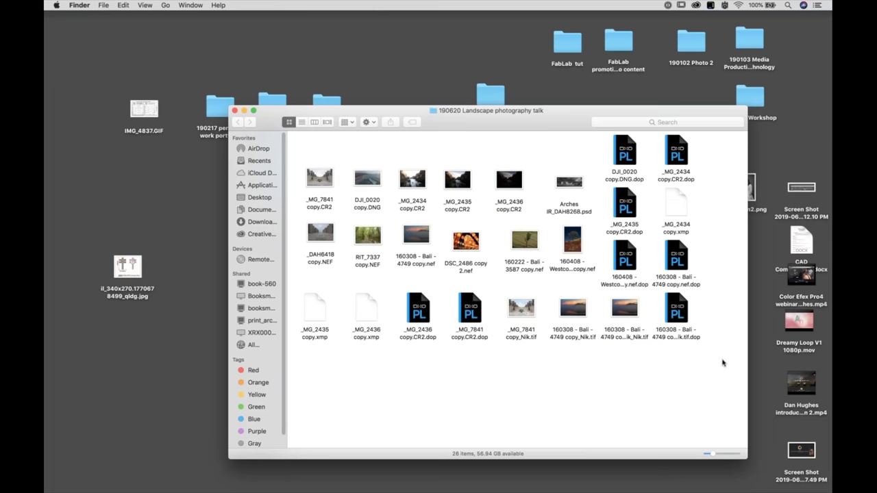
pyautogui.moveTo(551, 110); pyautogui.dragTo(554, 92)
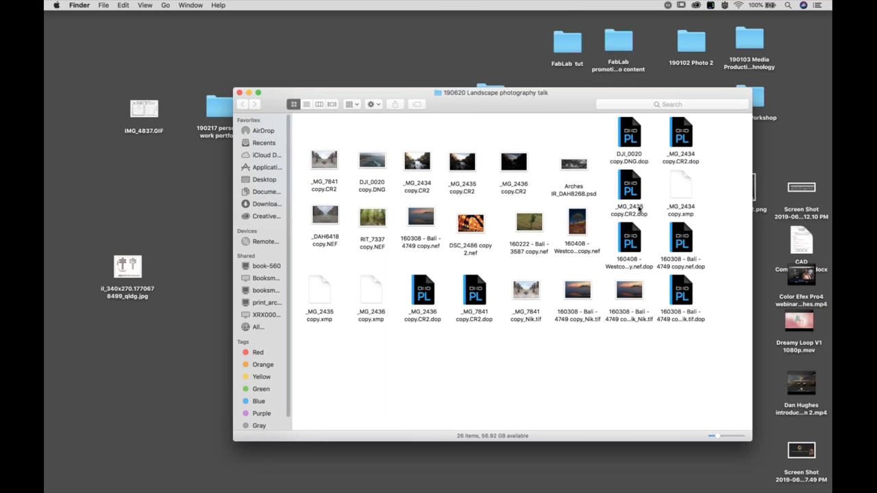